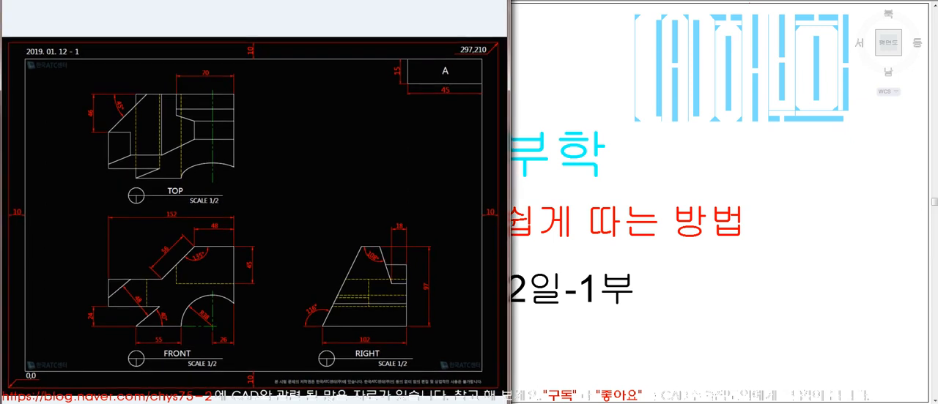
Draw the sheet border as a 297 by 210 rectangle from the reference and move it upward so it lies fully on screen.
drag(509, 58, 556, 55)
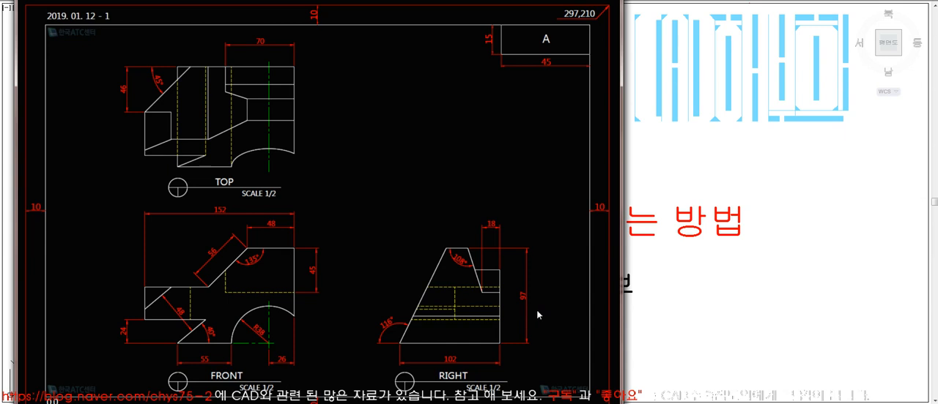
click(720, 334)
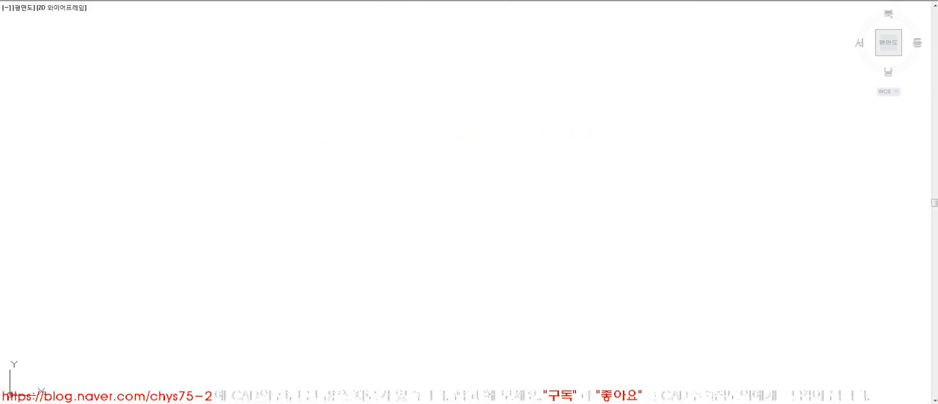
key(Return)
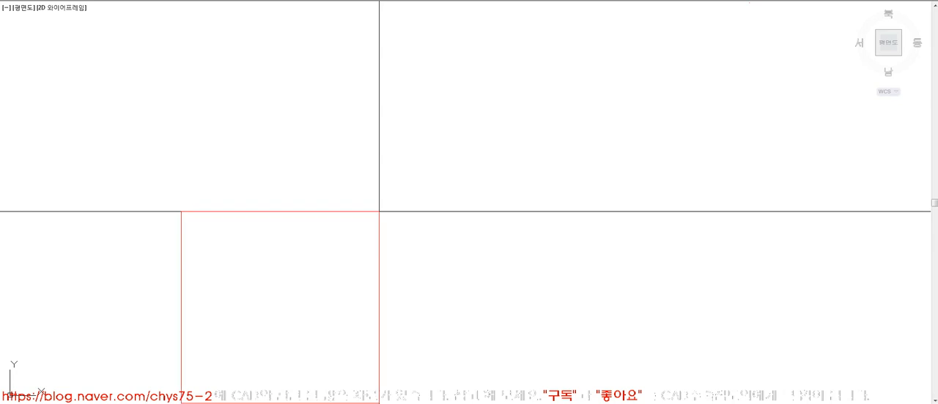
key(Return)
text(m)
key(Return)
click(583, 211)
key(Return)
click(644, 239)
click(646, 193)
Reassign the border rectangle from the red layer to layer 0.
click(197, 1)
click(184, 3)
click(209, 1)
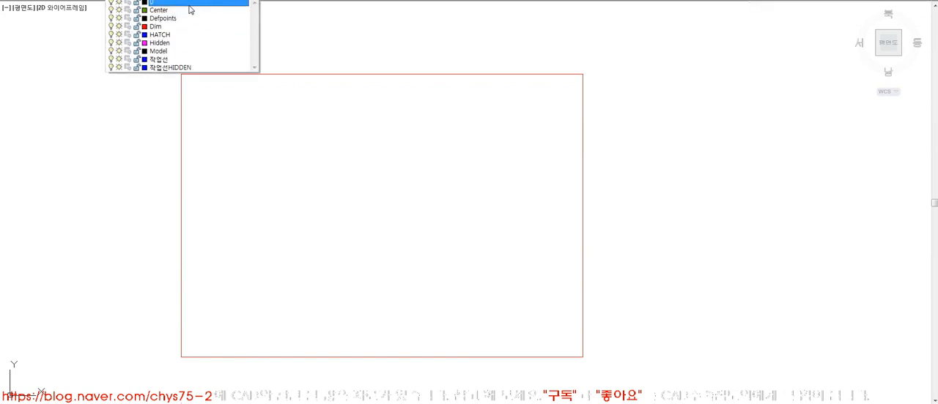
click(189, 5)
click(263, 36)
click(238, 117)
click(211, 1)
click(205, 5)
key(Escape)
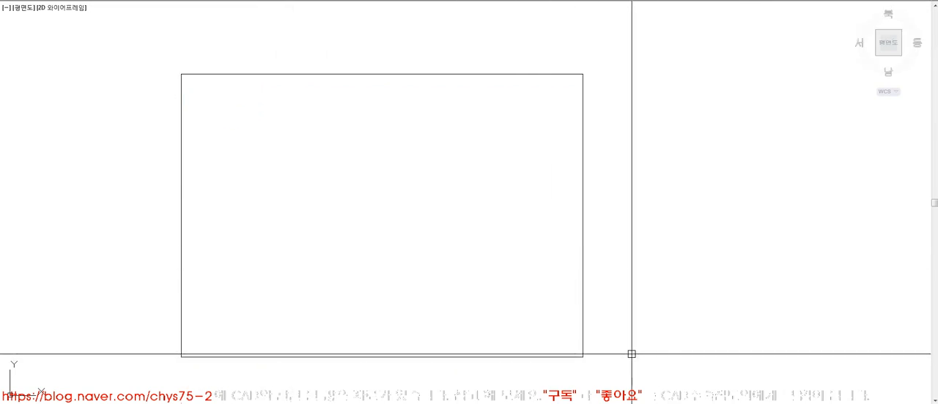
Scale the border rectangle by a factor of 2.
text(m)
key(space)
click(607, 261)
click(526, 256)
key(space)
click(227, 359)
text(2)
key(space)
text(z)
key(space)
text(a)
key(space)
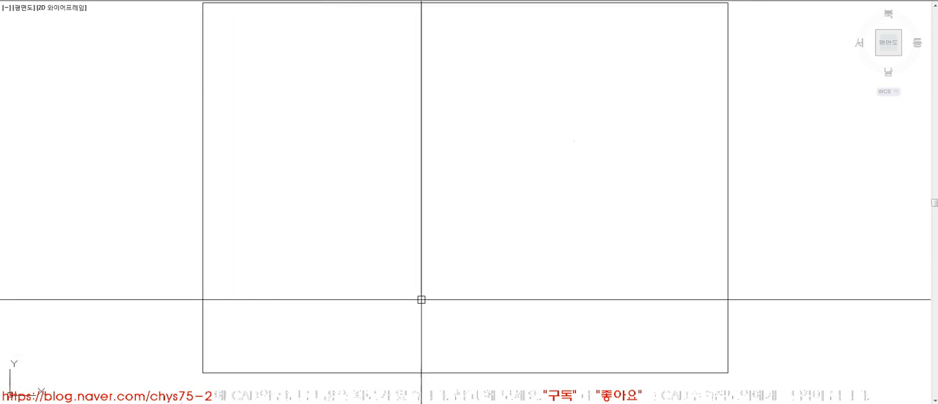
Draw a horizontal line from the midpoint of the border's left edge and extend it to the right edge.
text(l)
key(space)
click(203, 189)
key(F8)
click(506, 203)
key(space)
text(ex)
click(728, 211)
key(space)
click(498, 188)
key(space)
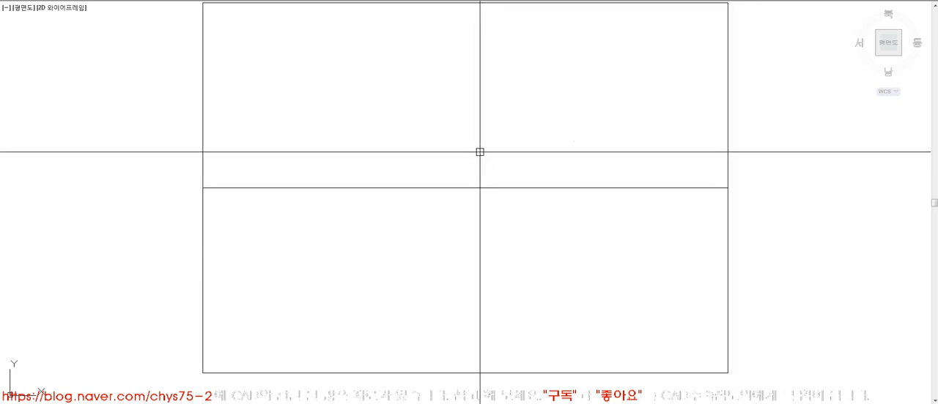
Draw a vertical line down from the midpoint of the border's top edge and extend it to the bottom edge.
text(l)
key(space)
click(465, 2)
click(510, 247)
key(space)
text(ex)
key(space)
click(761, 282)
click(585, 225)
key(space)
click(465, 219)
key(space)
click(505, 217)
click(184, 127)
key(Escape)
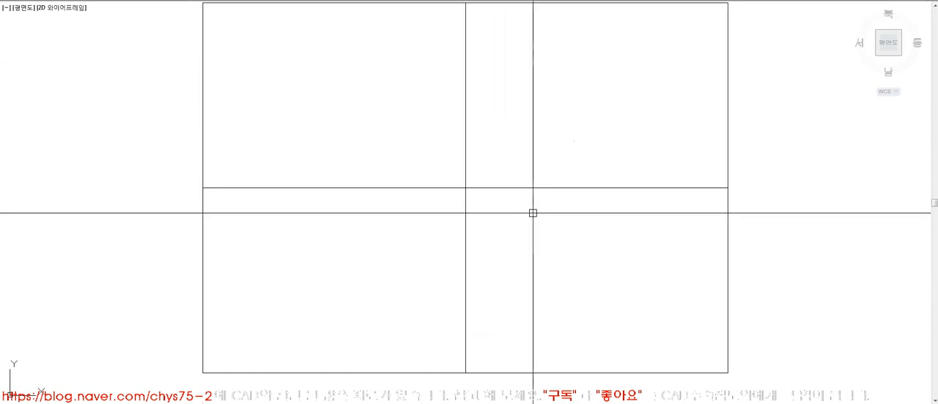
Draw a diagonal across the upper left quadrant and a vertical line through its midpoint, extended to the quadrant's top and bottom edges.
click(465, 3)
click(203, 187)
click(334, 95)
click(334, 143)
key(Return)
key(space)
click(335, 108)
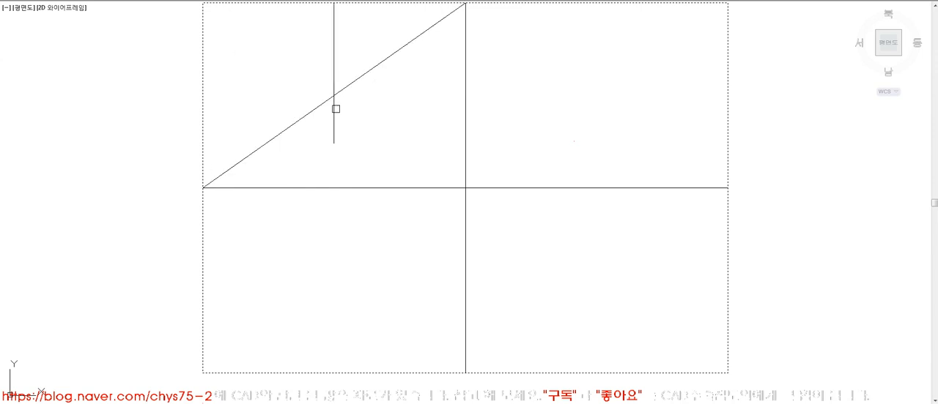
key(space)
key(space)
click(335, 187)
key(space)
click(334, 135)
key(space)
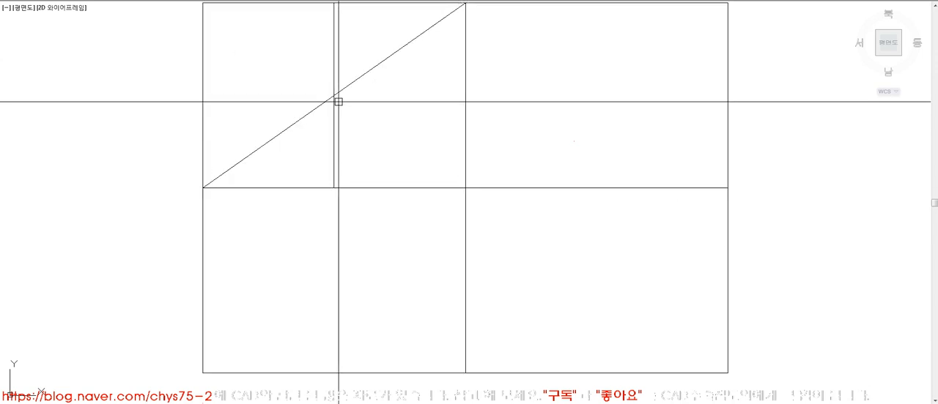
Draw a horizontal line from the diagonal's midpoint and extend it to both side edges of the upper left quadrant.
text(l)
click(334, 96)
click(409, 100)
key(space)
text(ex)
click(485, 99)
click(447, 112)
key(space)
click(394, 94)
key(space)
key(space)
click(238, 88)
click(171, 95)
key(space)
click(367, 98)
Erase the diagonal helper line in the upper left quadrant.
text(e)
click(388, 78)
click(370, 59)
key(space)
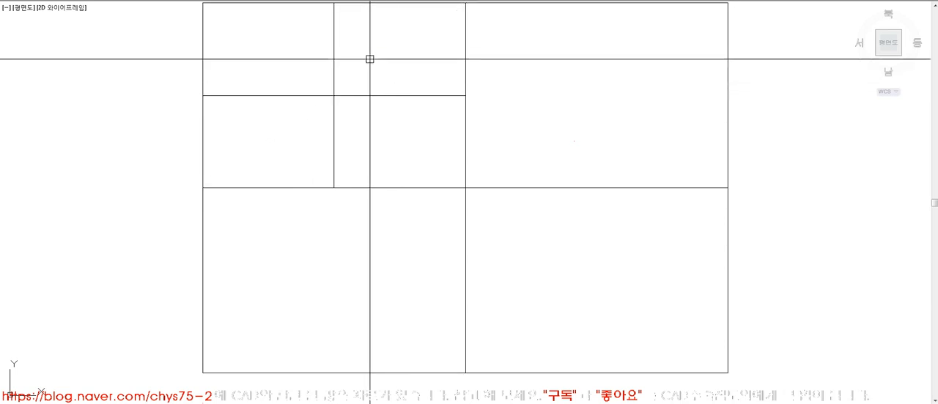
Copy the upper left quadrant's two crossing centre lines into the lower left and lower right quadrants.
text(co)
click(370, 146)
click(320, 79)
key(space)
click(202, 3)
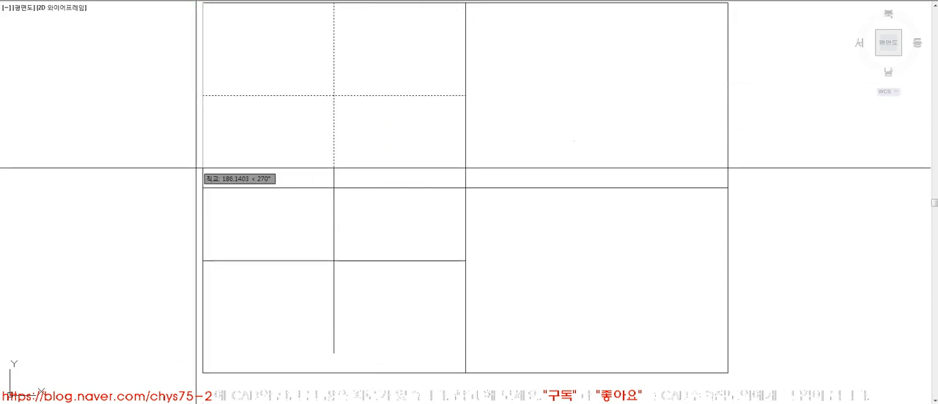
click(202, 188)
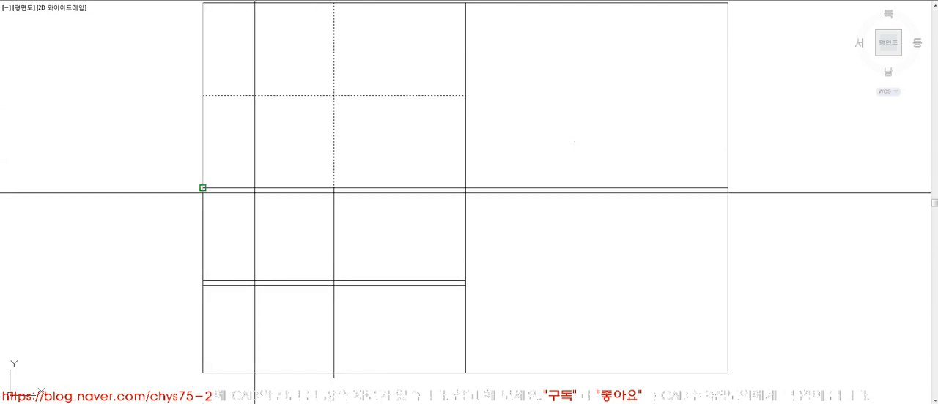
click(465, 3)
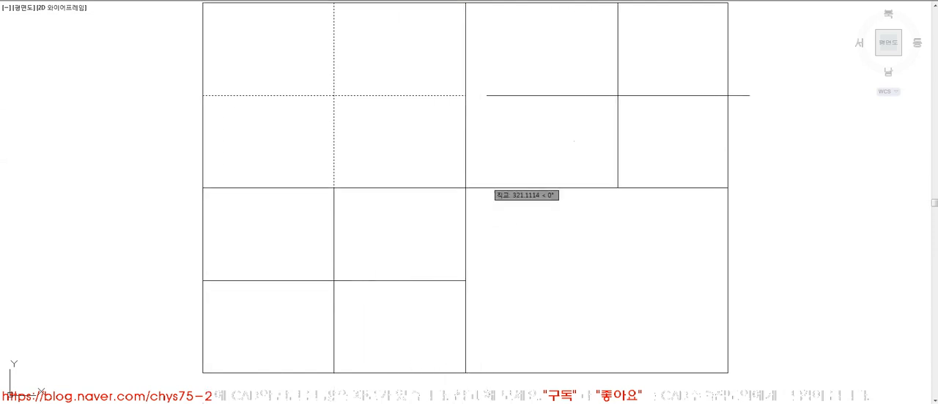
click(466, 188)
key(Return)
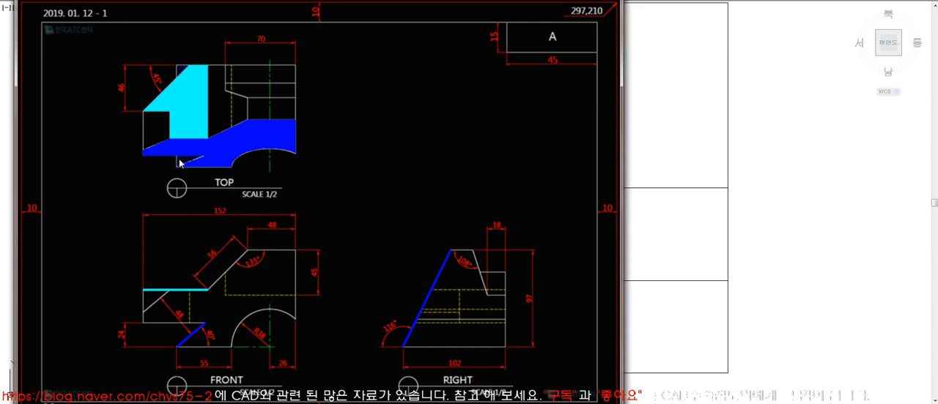
Offset the lower left quadrant's vertical centre line to both sides for the front view's overall width of 152.
key(Left)
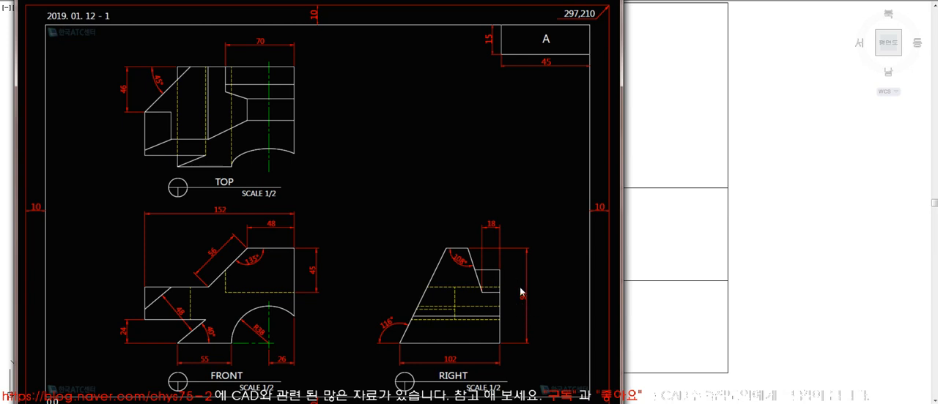
click(667, 283)
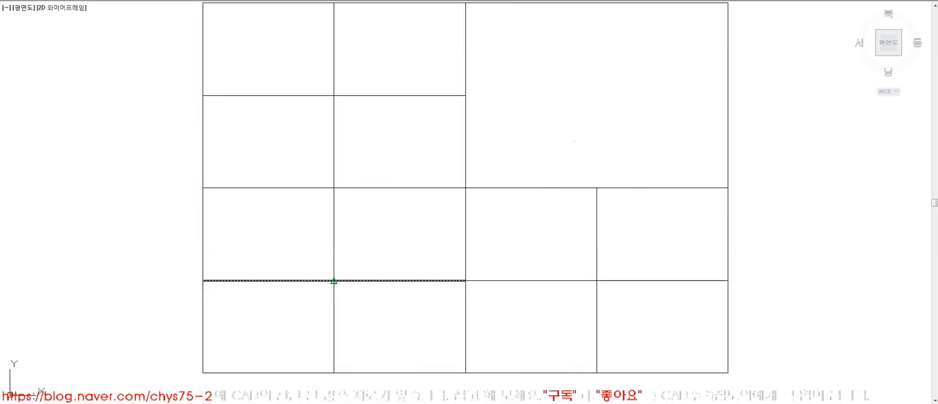
key(Return)
click(333, 254)
click(328, 251)
click(333, 253)
click(336, 253)
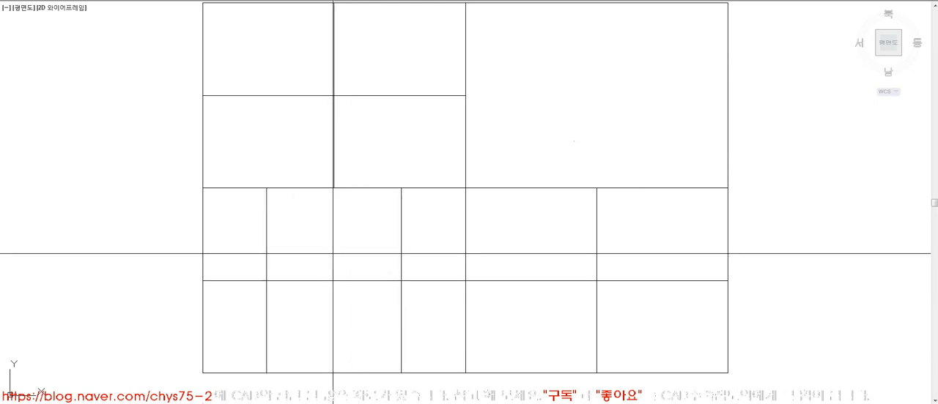
Offset the lower left quadrant's horizontal centre line both ways for the 97 overall height, and erase the centre lines there.
key(Return)
click(355, 280)
click(355, 263)
click(352, 282)
click(348, 298)
key(Return)
text(e)
key(Return)
click(352, 279)
Trim the overhanging ends of the four offset lines so they form the front view's bounding rectangle.
key(Return)
text(tr)
key(Return)
click(421, 334)
click(245, 224)
key(Return)
click(241, 216)
click(420, 232)
click(441, 223)
click(427, 338)
click(425, 345)
click(236, 352)
click(252, 266)
click(245, 345)
key(Return)
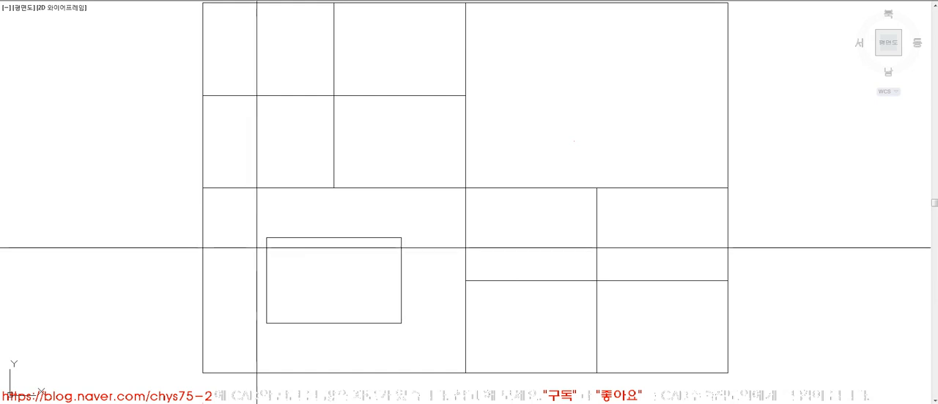
Dimension the front view rectangle's height along its left side and assign the dimension to the Dim layer.
click(249, 305)
click(247, 281)
click(194, 1)
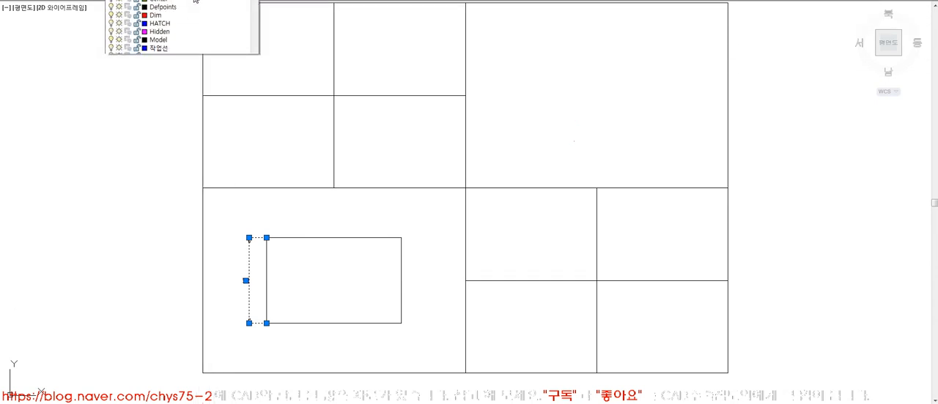
click(185, 30)
key(Escape)
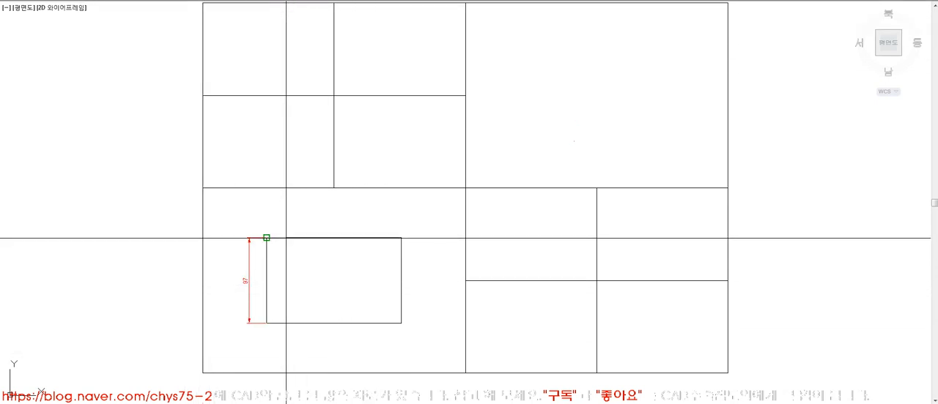
Dimension the front view rectangle's width above it and update both dimensions to a larger text size.
click(386, 217)
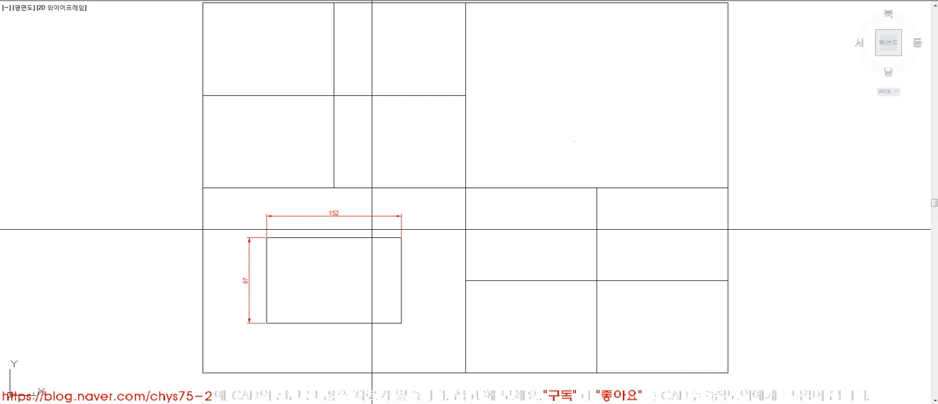
key(space)
click(366, 211)
click(248, 258)
key(space)
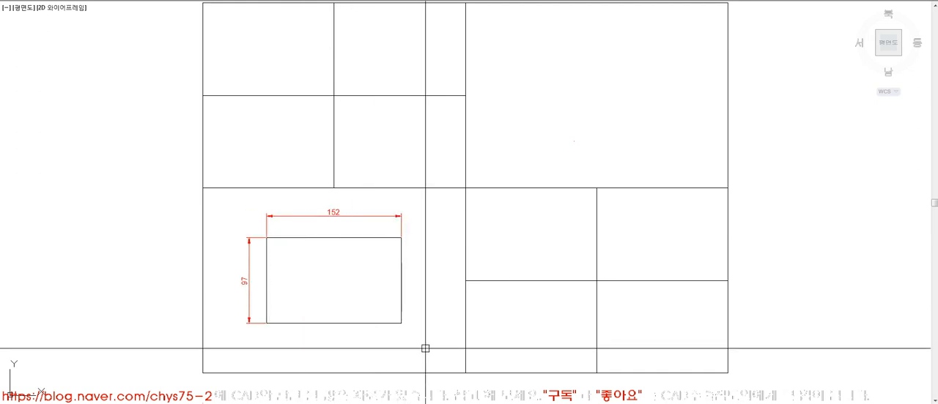
Offset the lower right quadrant's vertical centre line to both sides for the right view's overall width of 102.
click(277, 403)
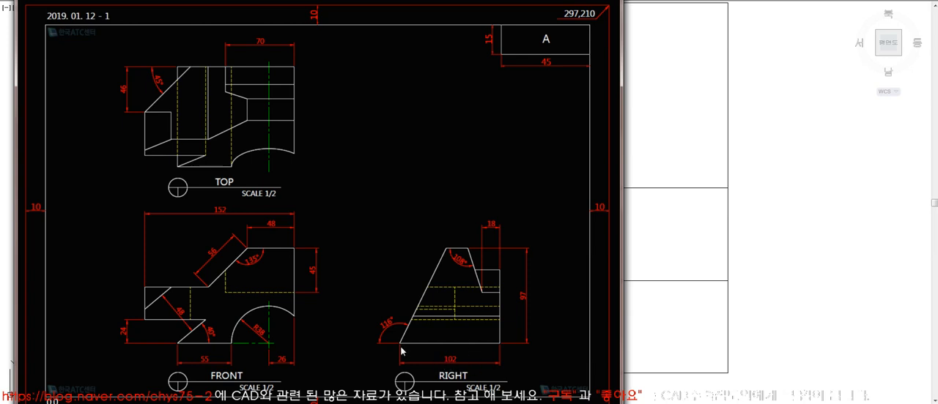
click(641, 318)
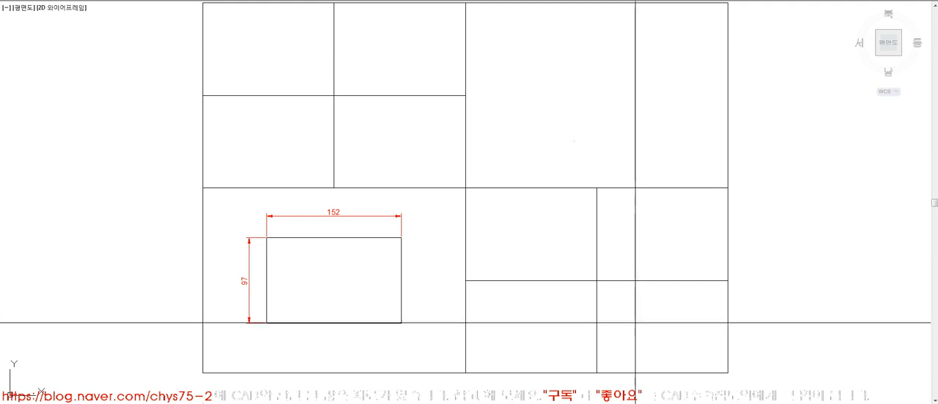
key(Return)
click(597, 258)
click(572, 256)
click(605, 261)
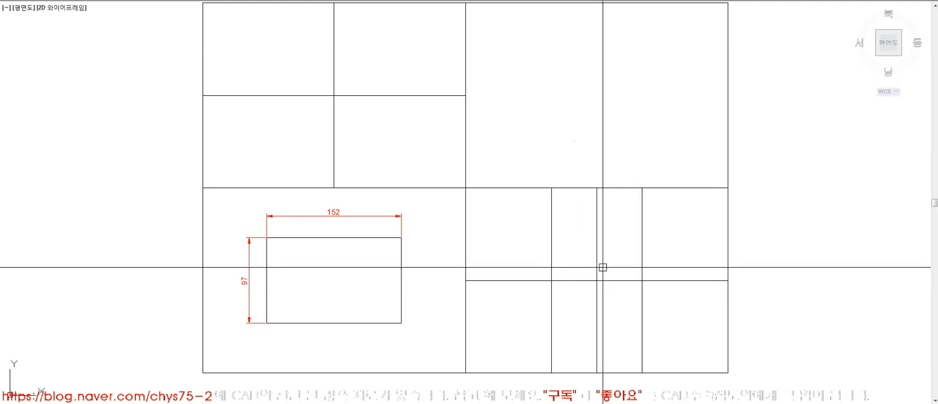
Draw horizontal lines from the front view rectangle's top and bottom right corners across the right view's two vertical lines.
text(l)
key(Return)
click(402, 246)
click(667, 255)
key(Return)
key(Return)
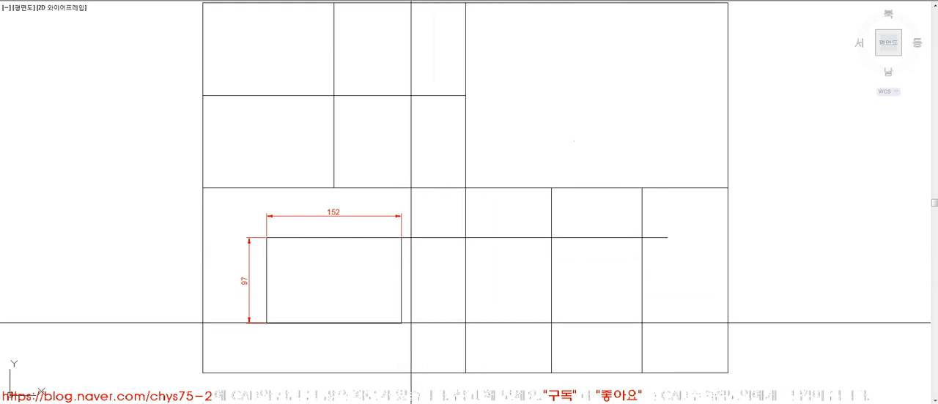
click(402, 323)
click(642, 323)
Trim the overhanging line ends so the lines form the right view's bounding rectangle.
key(Return)
text(tr)
key(Return)
click(659, 340)
click(527, 220)
Copy the front view's width and height dimensions to the right view rectangle and fit the width dimension to it.
key(Return)
click(534, 214)
click(659, 237)
click(643, 348)
click(553, 344)
click(498, 216)
click(481, 333)
key(Return)
text(co)
key(Return)
click(323, 215)
click(254, 239)
key(Return)
click(266, 237)
click(551, 237)
key(Return)
click(676, 217)
key(Return)
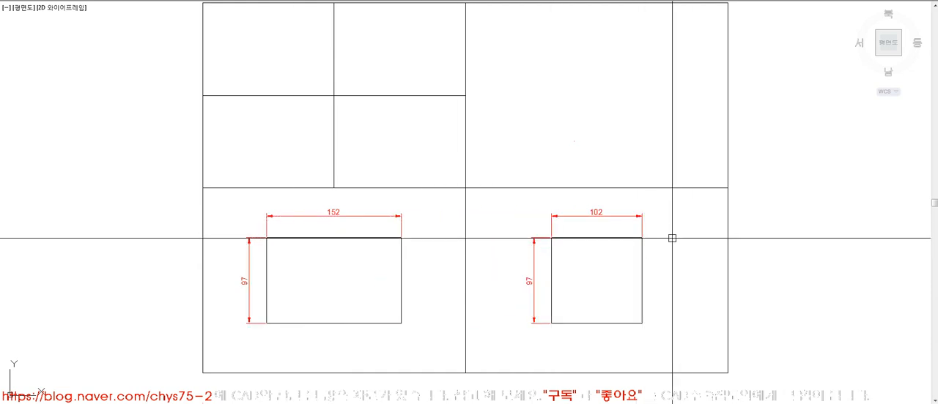
Offset the upper left quadrant's vertical centre line by 76 to both sides for the top view's width.
click(257, 403)
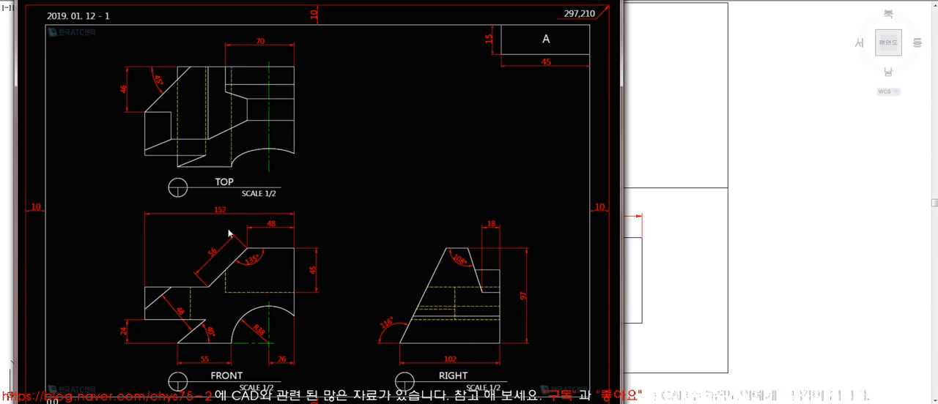
click(663, 203)
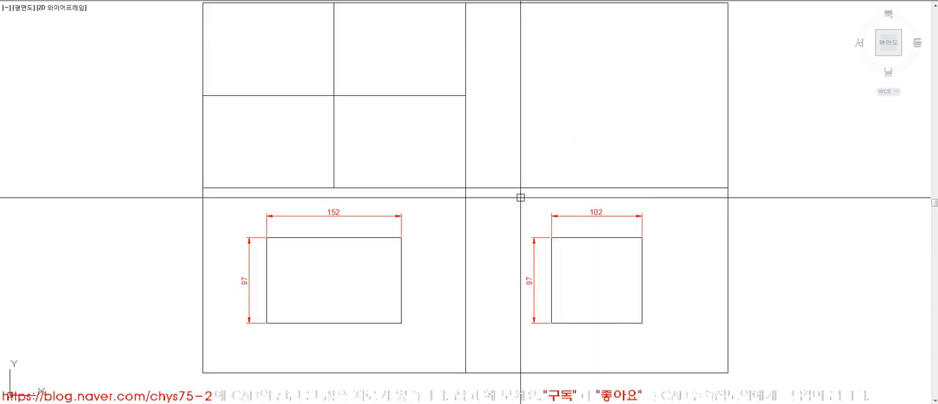
text(76)
key(Return)
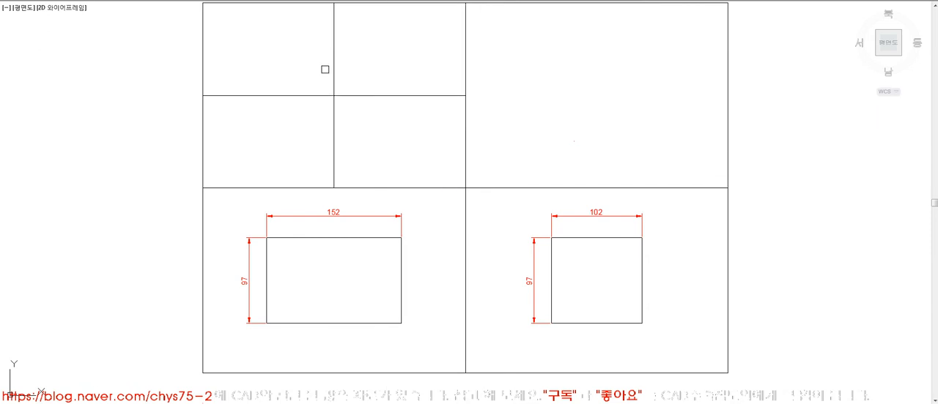
click(336, 69)
click(319, 71)
click(337, 73)
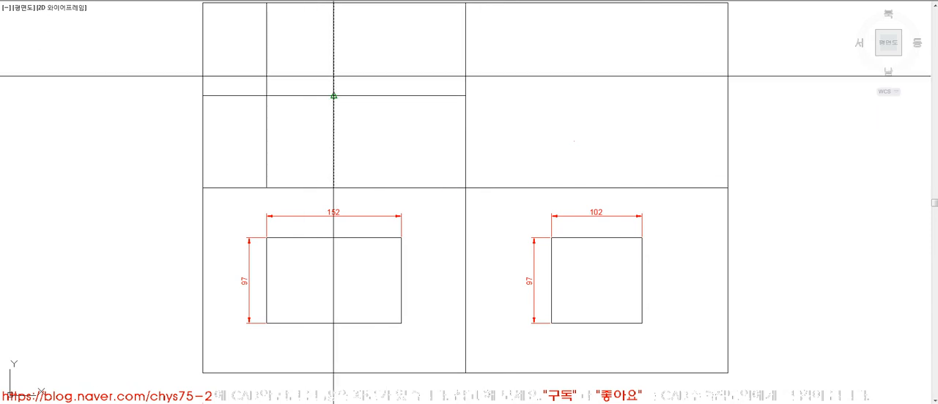
click(337, 91)
Offset the upper left quadrant's horizontal centre line by 48.5 upward and downward.
text(48.5)
key(Return)
click(350, 94)
click(354, 78)
click(353, 95)
click(351, 117)
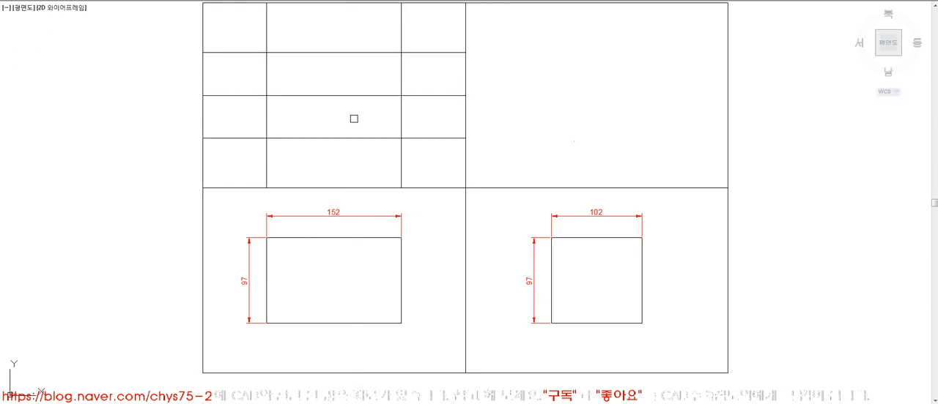
Trim the overhanging ends of the offset lines in the upper left quadrant to form the top view's bounding rectangle.
key(Escape)
click(420, 152)
key(Escape)
text(tr)
key(Return)
click(419, 154)
click(255, 46)
click(248, 35)
click(407, 36)
click(419, 38)
click(431, 171)
click(431, 167)
click(252, 166)
click(244, 165)
click(236, 39)
key(Return)
Copy the front view's width and height dimensions up to the top view rectangle's upper left corner.
text(co)
key(Return)
click(274, 216)
click(259, 238)
key(Return)
click(269, 238)
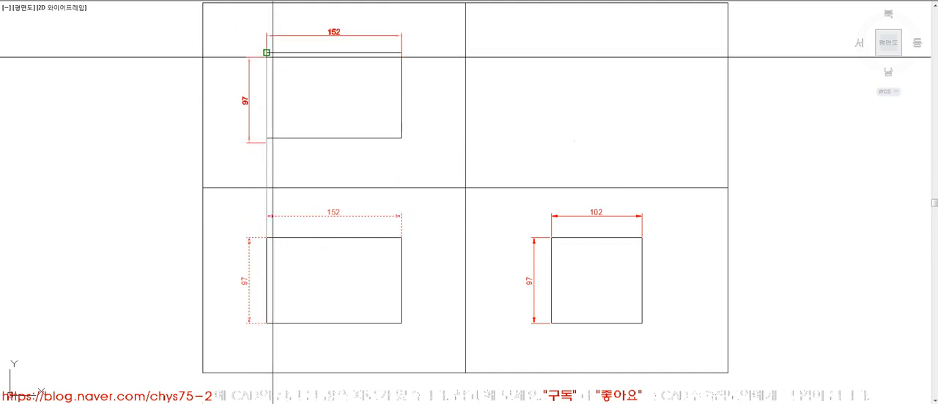
click(265, 53)
key(Return)
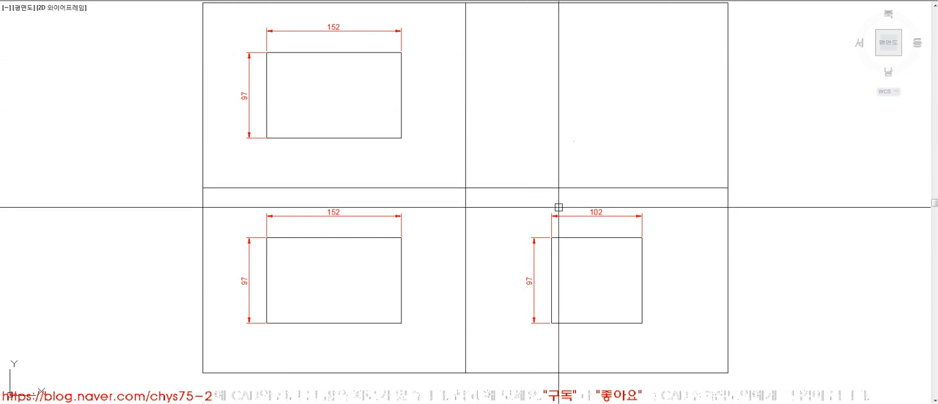
Delete the width and height dimensions of all three view rectangles.
click(598, 214)
key(Delete)
click(534, 281)
key(Delete)
click(362, 216)
key(Delete)
click(249, 246)
key(Delete)
click(245, 96)
key(Delete)
click(265, 33)
key(Delete)
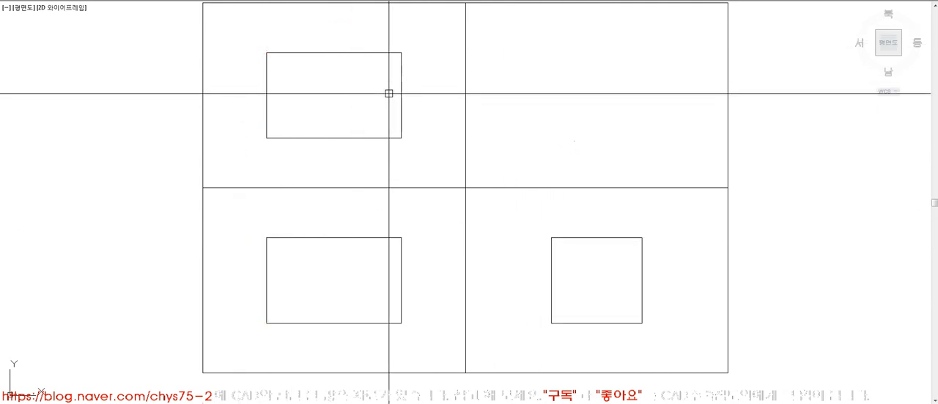
Draw construction lines up from the right view's top left corner and across from the top view's bottom right corner until they meet.
key(l)
key(space)
click(551, 237)
click(551, 110)
key(space)
key(space)
click(401, 138)
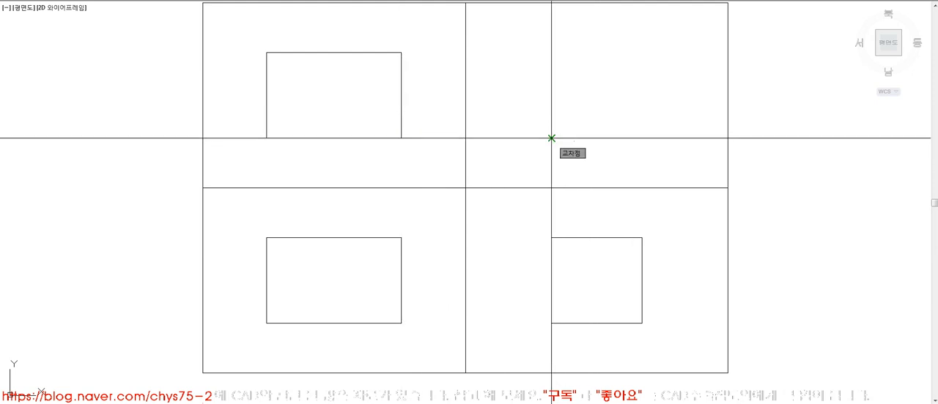
click(551, 138)
Draw a 45° mitre line up and right from the construction lines' intersection and erase both construction lines.
key(Return)
key(Return)
key(e)
key(Return)
click(551, 160)
click(529, 139)
key(Return)
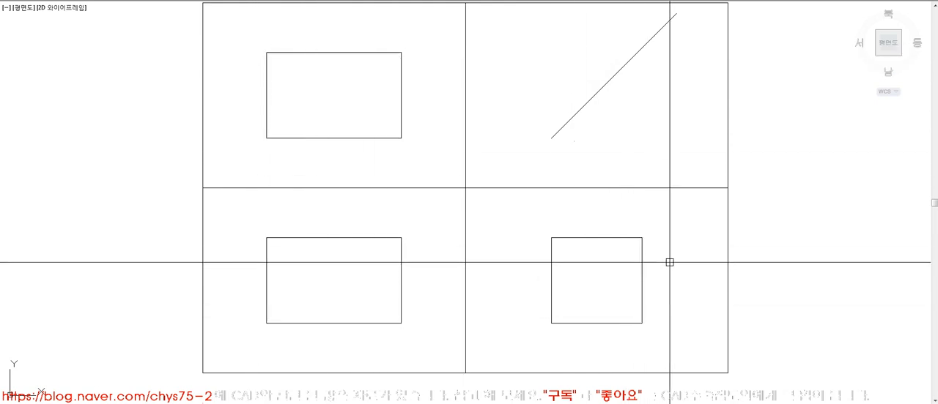
Erase the vertical and horizontal lines dividing the sheet into quadrants.
text(e)
key(Return)
click(482, 214)
click(434, 165)
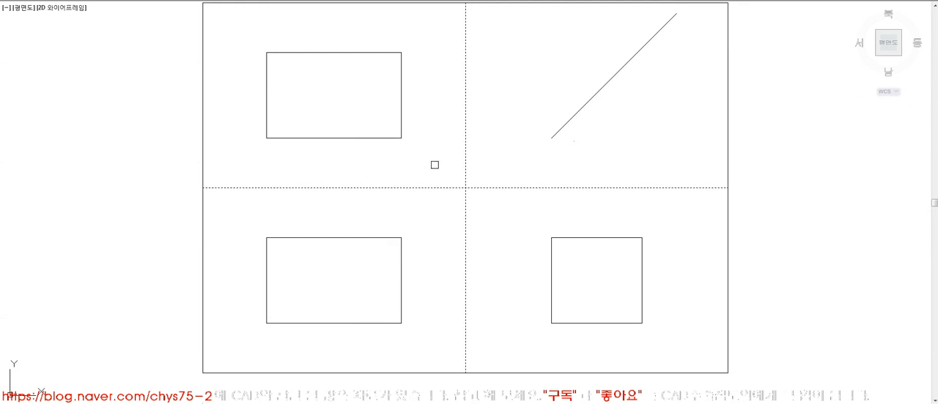
key(Return)
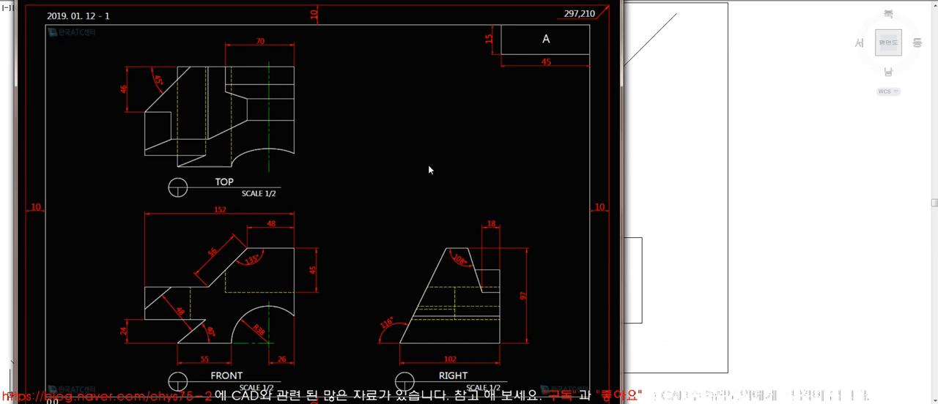
Arrange the reference drawing and the CAD window side by side with all three view rectangles in sight.
drag(411, 2, 396, 0)
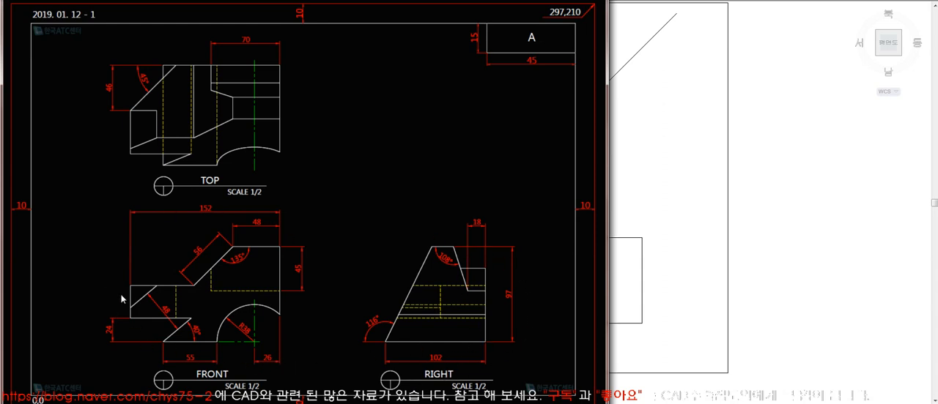
click(702, 265)
mouse_move(509, 256)
middle_down()
mouse_move(634, 255)
mouse_move(659, 266)
middle_up()
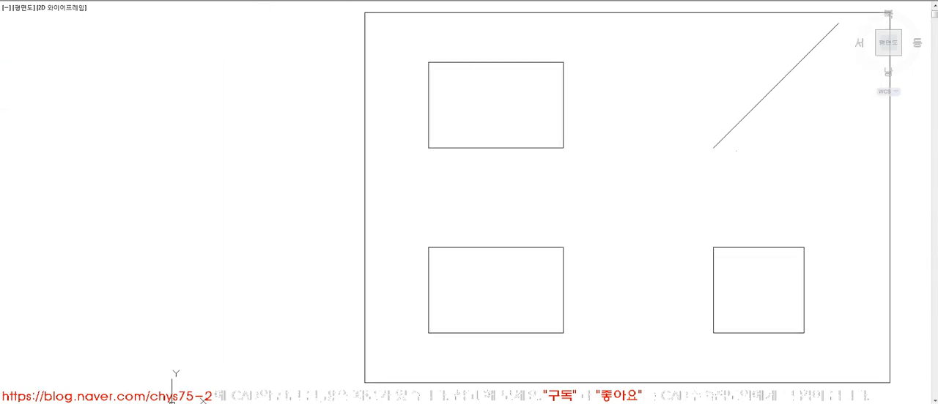
key(alt+Tab)
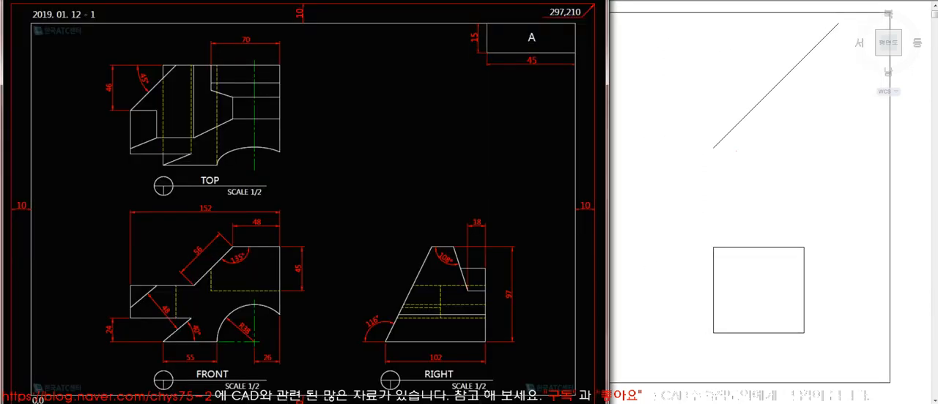
click(685, 153)
middle_drag(601, 212, 766, 218)
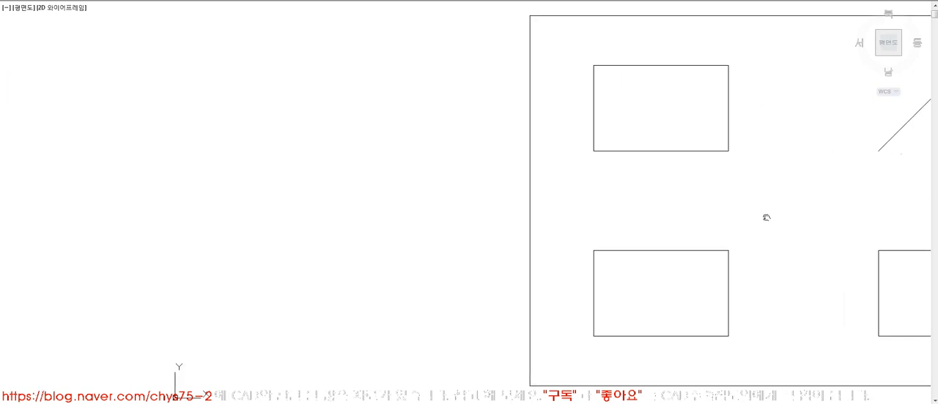
key(alt+Tab)
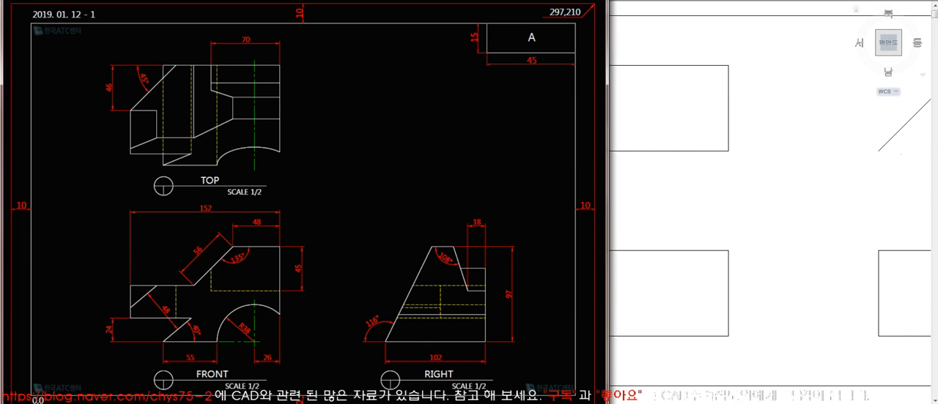
click(652, 262)
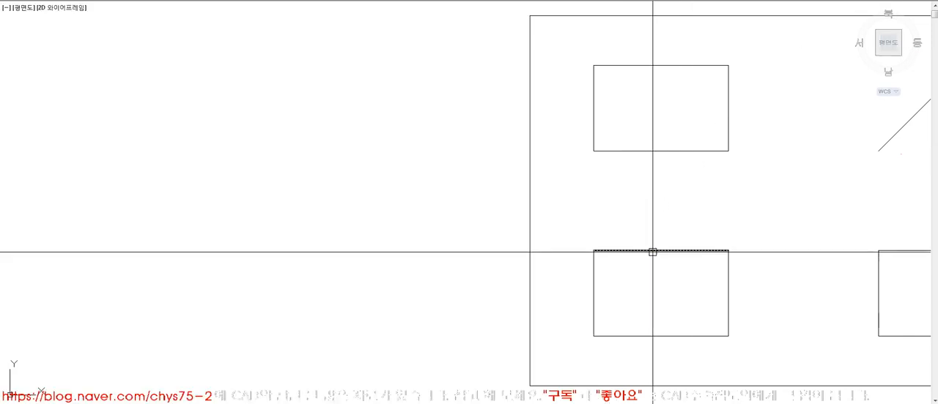
double_click(388, 1)
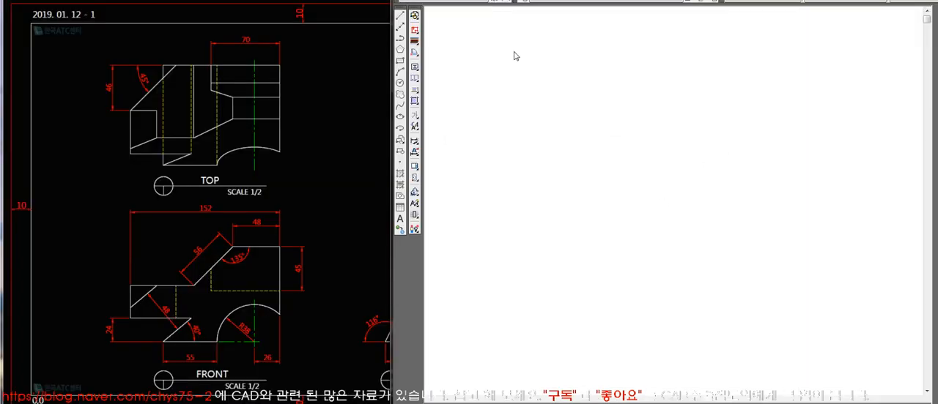
click(330, 2)
mouse_move(330, 1)
mouse_down()
mouse_move(303, 7)
mouse_move(311, 0)
mouse_up()
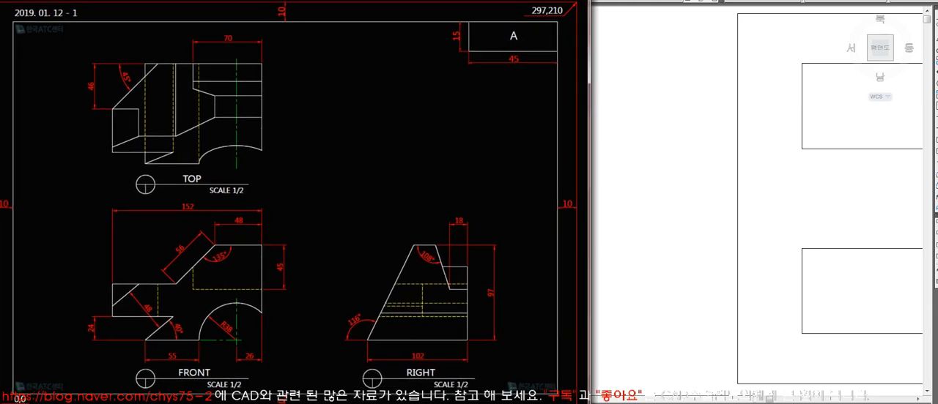
click(655, 159)
middle_drag(805, 225, 549, 211)
middle_drag(637, 216, 582, 213)
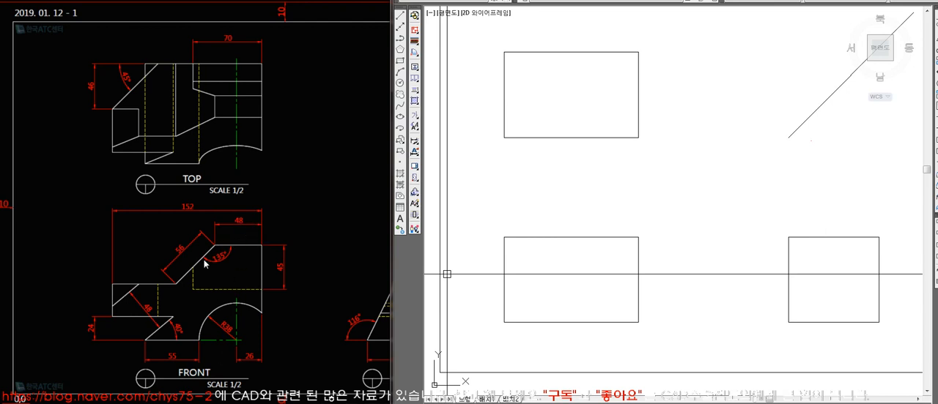
Offset the front view rectangle's right edge inward by 48.
click(505, 269)
key(Escape)
text(o)
key(space)
text(48)
key(space)
click(638, 260)
click(606, 251)
key(space)
Trim the front view's top edge to the left of the 48 offset line.
text(tr)
key(space)
click(612, 250)
click(580, 245)
key(space)
click(586, 238)
key(space)
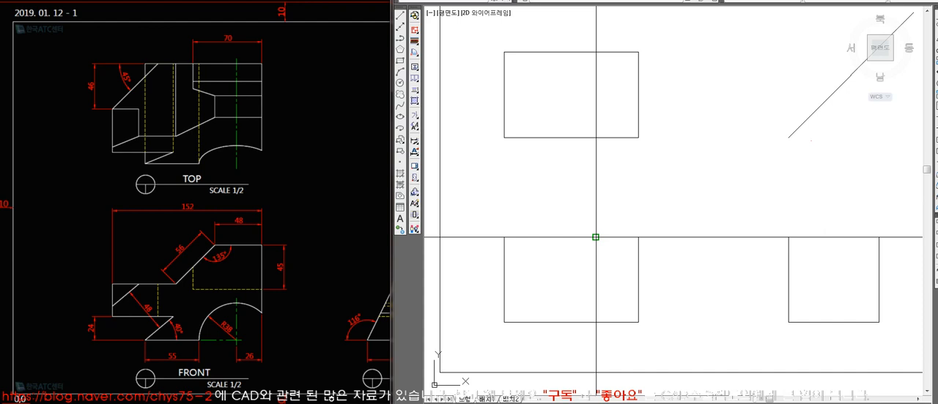
Draw the front view's 56 long slope at 135° to the top edge and a horizontal line from its lower end to the left edge.
key(Return)
key(Return)
key(Return)
click(561, 272)
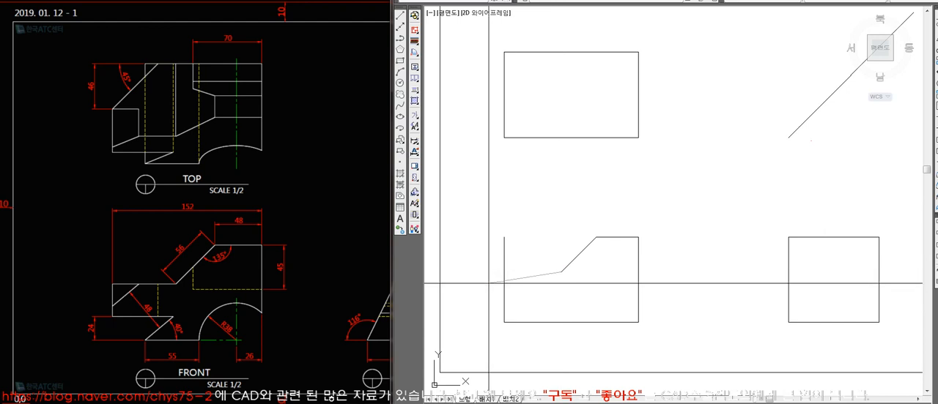
click(504, 272)
key(Return)
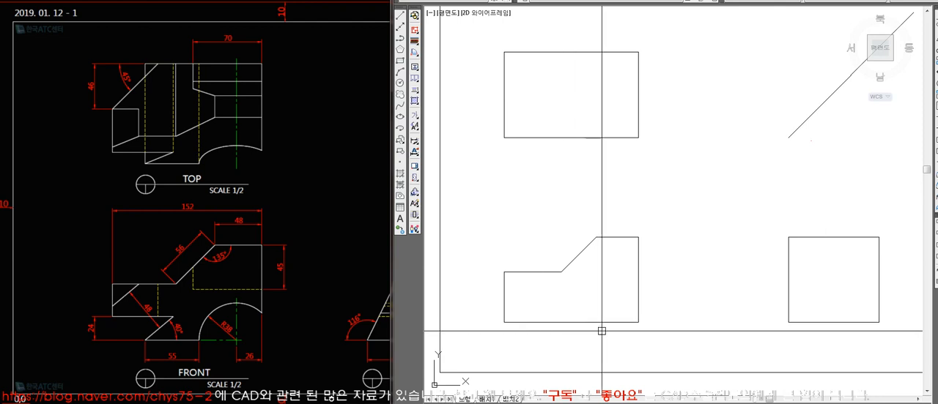
Offset the front view's right edge inward by 26 and draw a circle of radius 38 centred at the offset line's lower end.
text(26)
key(Return)
click(639, 303)
click(601, 302)
key(Escape)
text(c)
key(Return)
click(614, 321)
text(38)
key(Return)
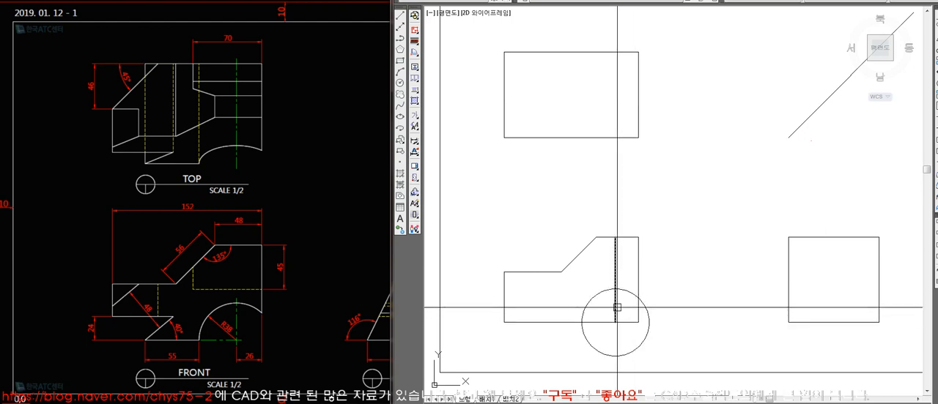
Trim away the parts of the front view's right edge and base line that lie inside the circle.
text(tr)
key(Return)
click(634, 299)
key(Return)
click(636, 305)
key(Return)
key(Return)
click(583, 315)
key(Return)
click(592, 324)
key(Return)
key(Return)
Trim the radius 38 circle so only its arc between the front view's base line and right edge remains.
click(573, 324)
click(584, 333)
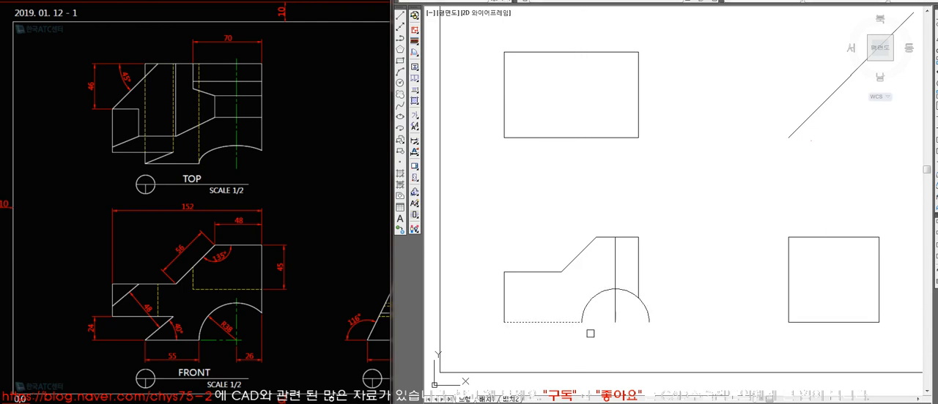
key(Return)
key(Return)
click(638, 292)
key(Return)
click(643, 306)
key(Return)
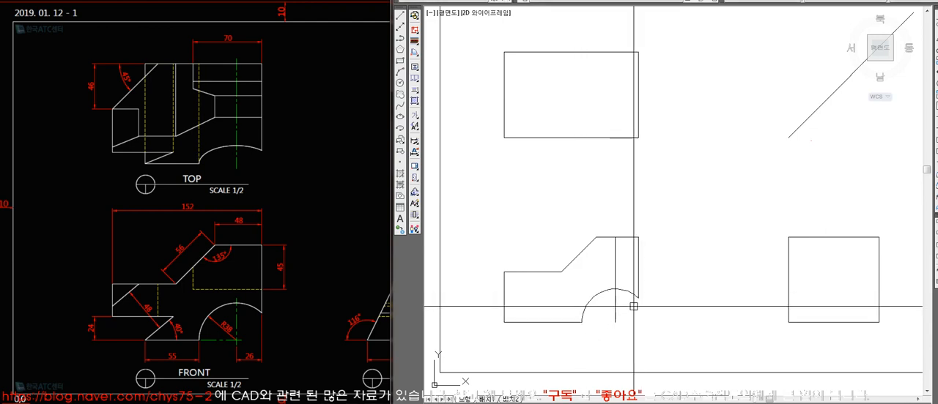
Draw a horizontal line from the arc's left end past its centre and lengthen the vertical centre line slightly below that line.
text(l)
key(Return)
click(581, 323)
click(629, 336)
key(Return)
click(616, 320)
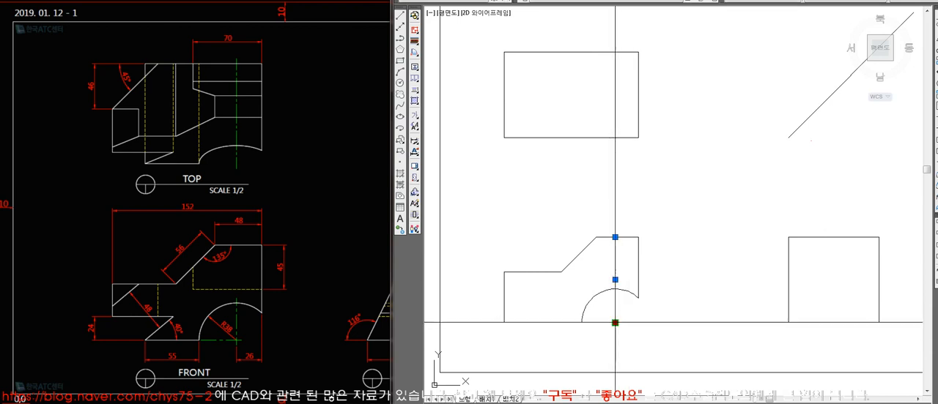
key(Escape)
click(616, 319)
click(616, 323)
click(616, 327)
Cut the vertical centre line just above the arc, using an outward offset of the arc as the trim boundary, and erase the offset arc.
text(o)
key(Return)
key(Return)
click(632, 295)
click(628, 281)
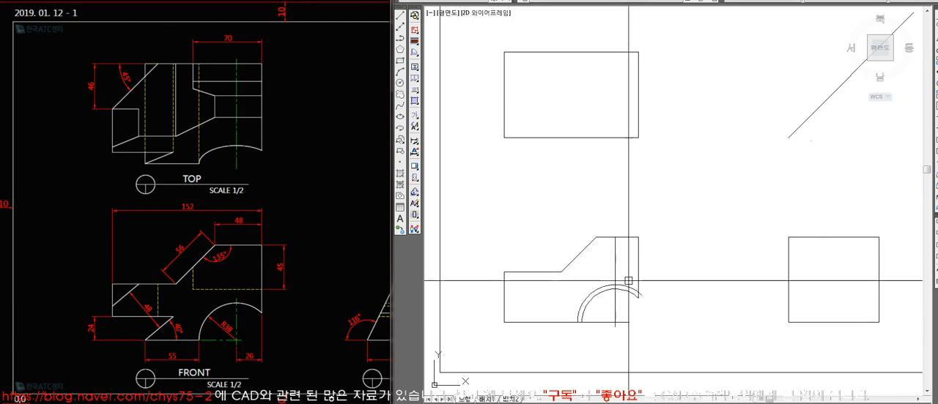
text(tr)
key(Return)
key(Return)
click(616, 276)
key(Return)
text(e)
key(Return)
click(627, 287)
key(Return)
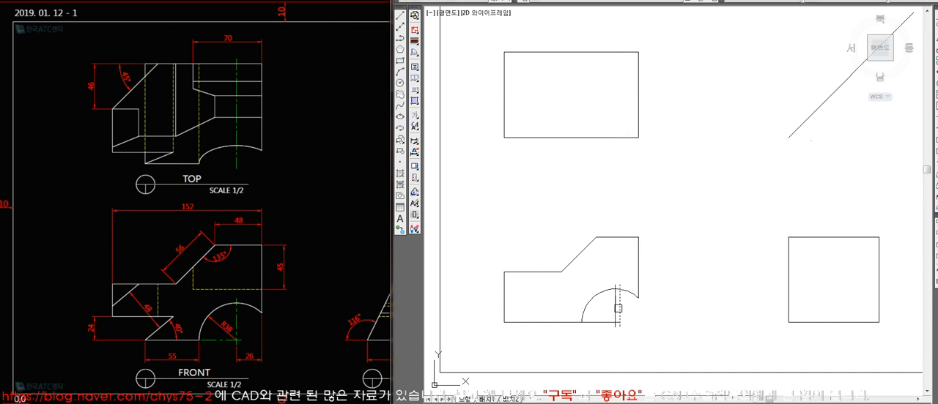
Put the arc's horizontal and vertical centre lines on the centre-line layer.
click(624, 335)
click(606, 317)
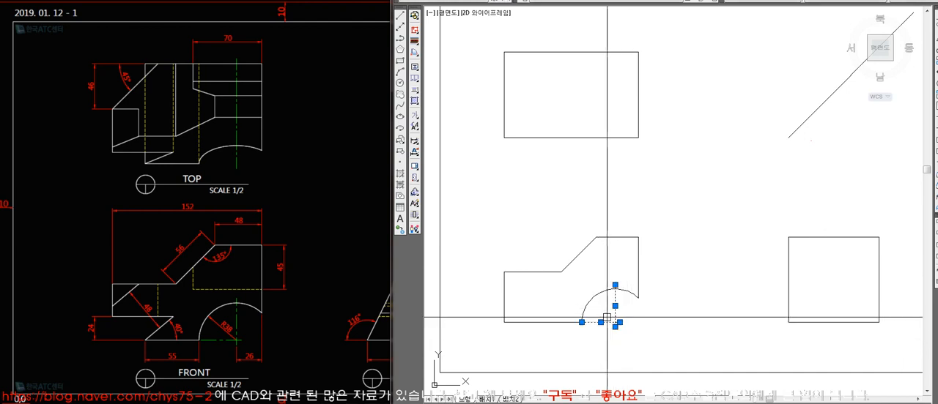
click(634, 2)
click(643, 17)
key(Escape)
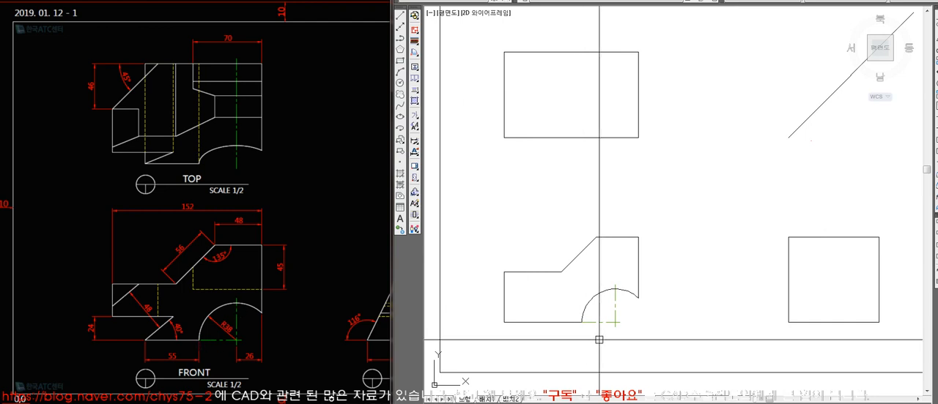
Draw a vertical line down from the arc's left end and offset it 55 to the left.
text(l)
key(space)
click(582, 322)
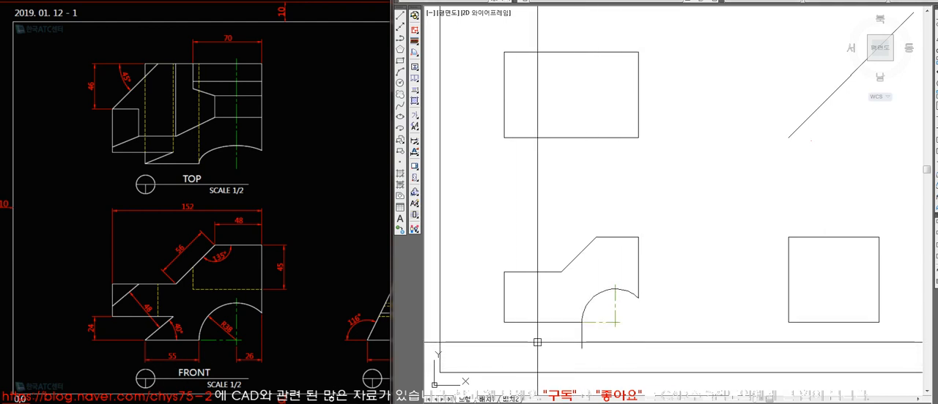
text(o)
key(space)
text(55)
key(space)
click(582, 333)
click(554, 333)
key(space)
Trim the front view's base line left of the 55 offset line and delete that offset line.
text(tr)
key(space)
click(534, 333)
key(space)
click(524, 323)
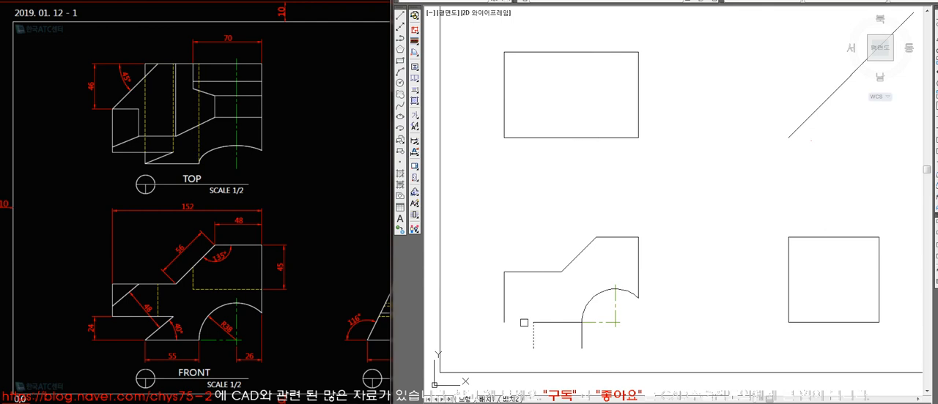
key(space)
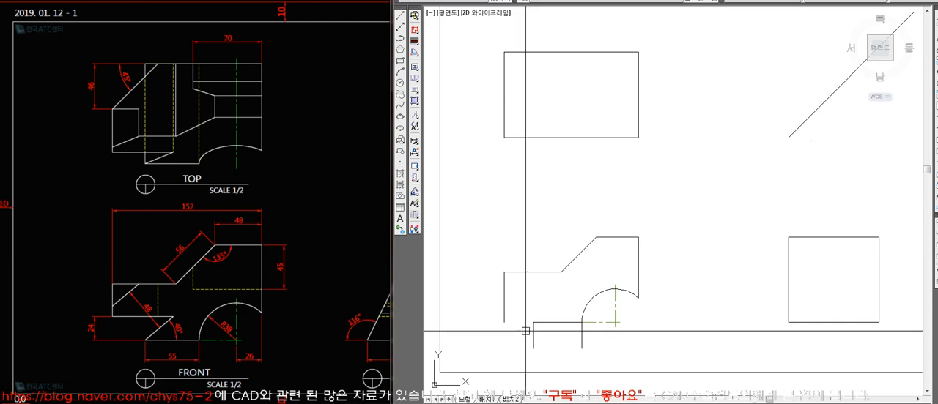
click(534, 335)
key(Delete)
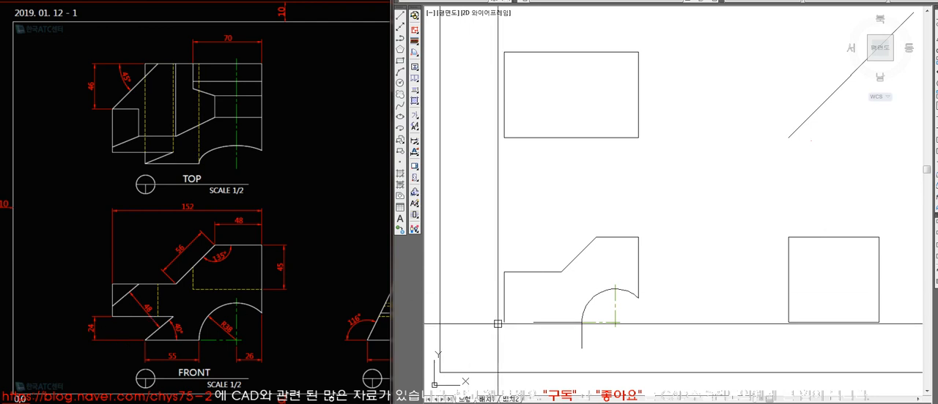
Offset the front view's base line up by 24, extend it to the left edge and trim the left edge below it.
text(24)
key(space)
click(544, 323)
click(553, 302)
key(space)
text(ex)
click(504, 295)
key(space)
click(549, 303)
text(tr)
click(511, 303)
key(space)
click(504, 312)
key(space)
Draw a 50 long line at 40° from the base line's left end and trim it and the 24 offset line at their intersection.
text(l)
click(537, 322)
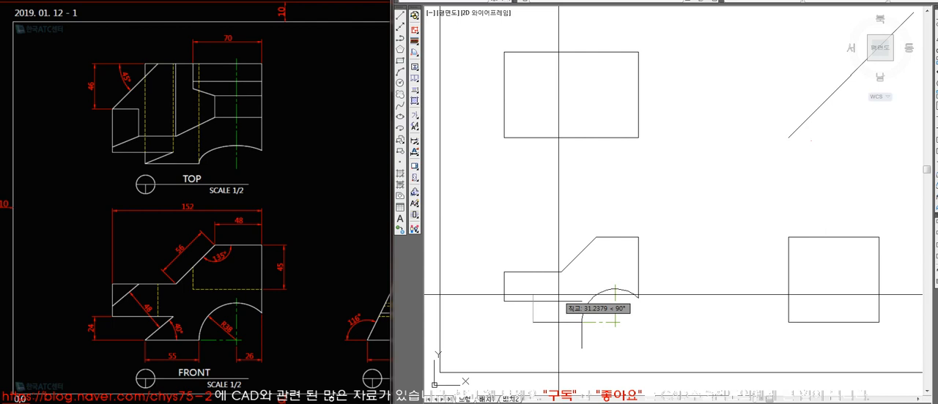
text(@50<40)
key(space)
key(space)
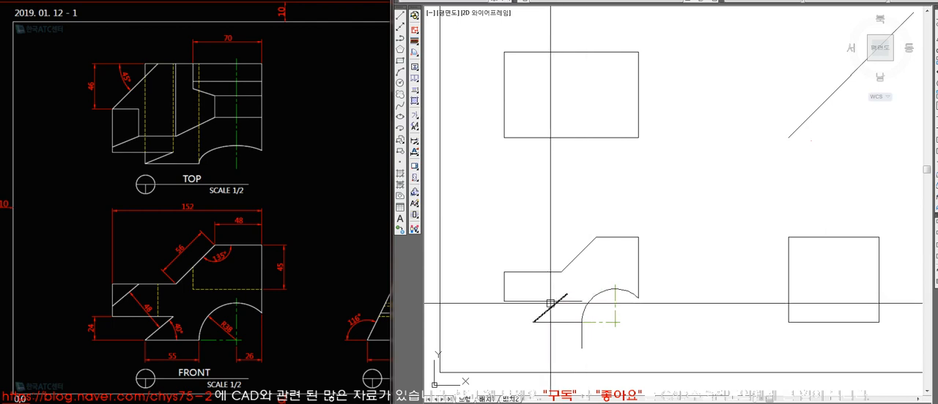
text(tr)
key(space)
key(space)
click(565, 296)
click(569, 301)
key(space)
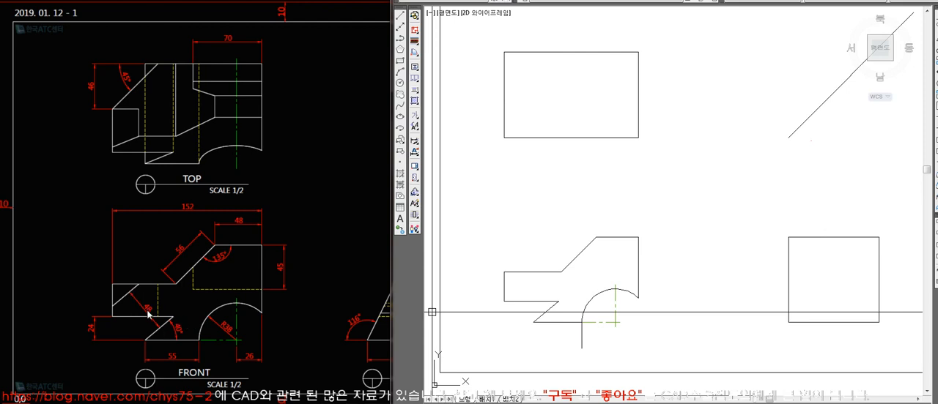
Offset the 40° line by 48 to the upper left and extend it to the front view's left edge.
text(48)
key(Return)
click(548, 310)
click(532, 288)
key(Return)
text(ex)
key(Return)
click(503, 297)
key(Return)
click(516, 281)
key(Return)
Trim the 48 offset line above the horizontal step edge and delete the vertical helper line below the arc.
text(tr)
key(Return)
click(533, 272)
key(Return)
click(531, 269)
key(Return)
click(582, 331)
key(Delete)
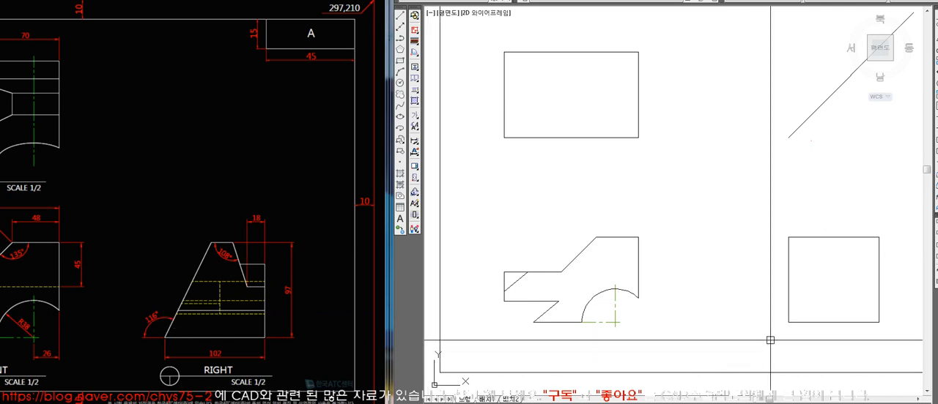
Draw the right view's 116° slope from its lower left corner to the top edge and trim the rectangle outside it.
click(788, 323)
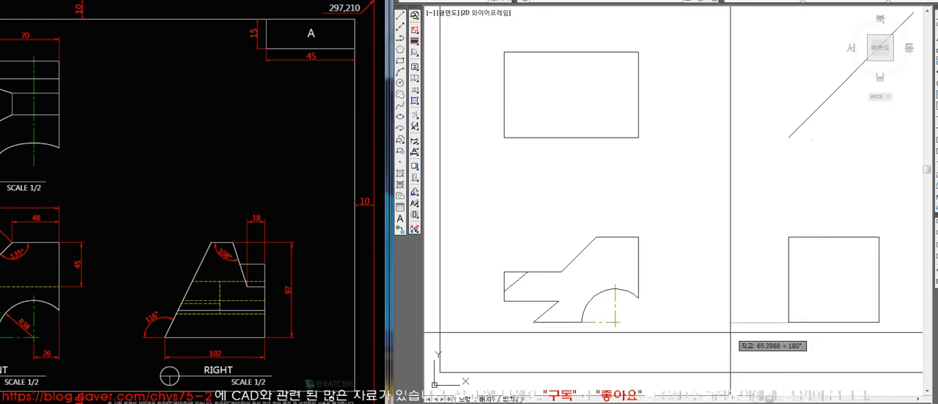
key(Escape)
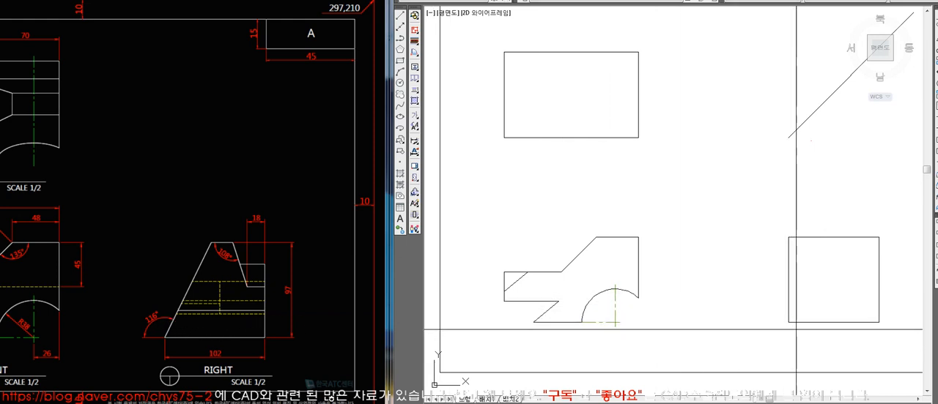
click(788, 322)
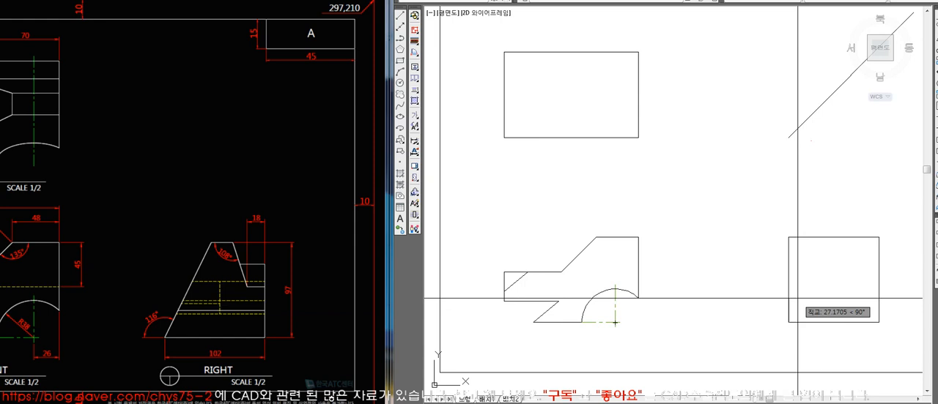
click(830, 235)
key(space)
text(tr)
key(space)
click(807, 286)
key(space)
click(812, 235)
key(space)
click(788, 267)
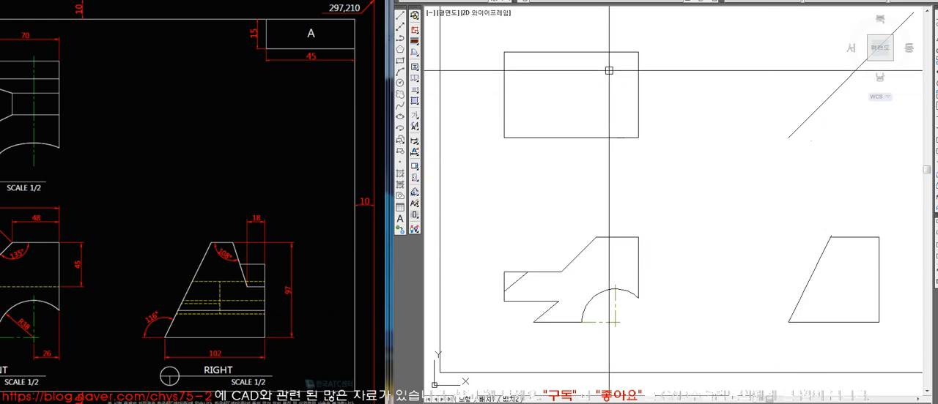
Check the angle between the right view's slope and base with a temporary angular dimension, and delete the dimension.
click(651, 0)
click(668, 83)
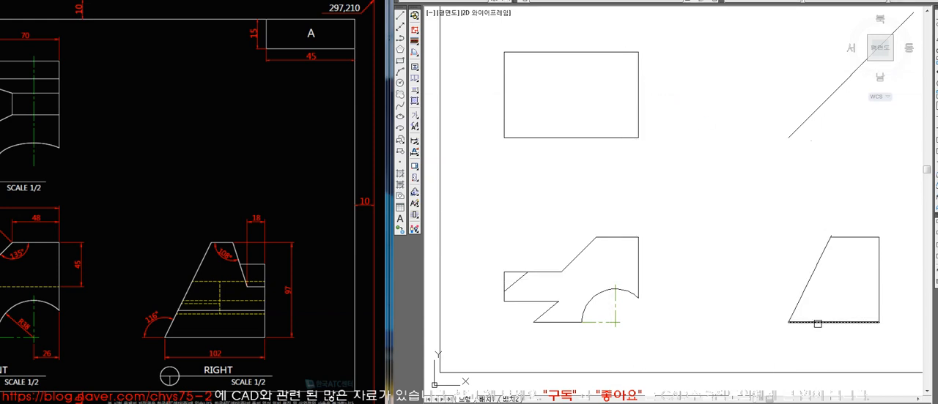
click(800, 300)
click(802, 323)
click(764, 315)
click(774, 300)
key(Delete)
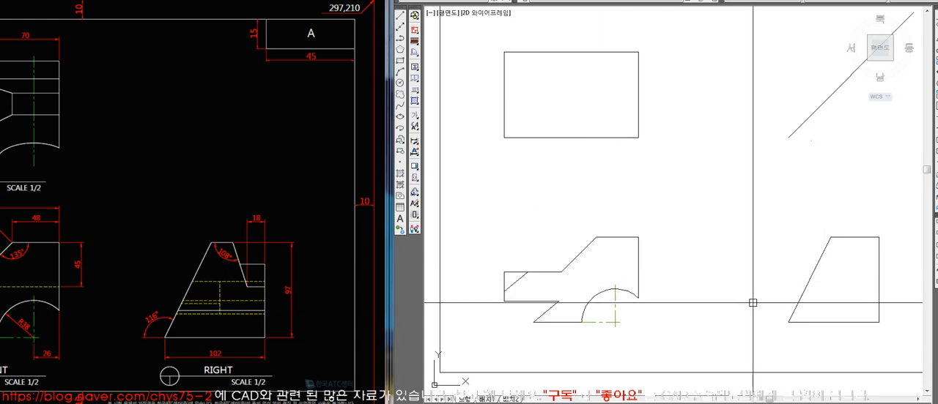
Offset the right view's right edge inward by 18.
click(879, 258)
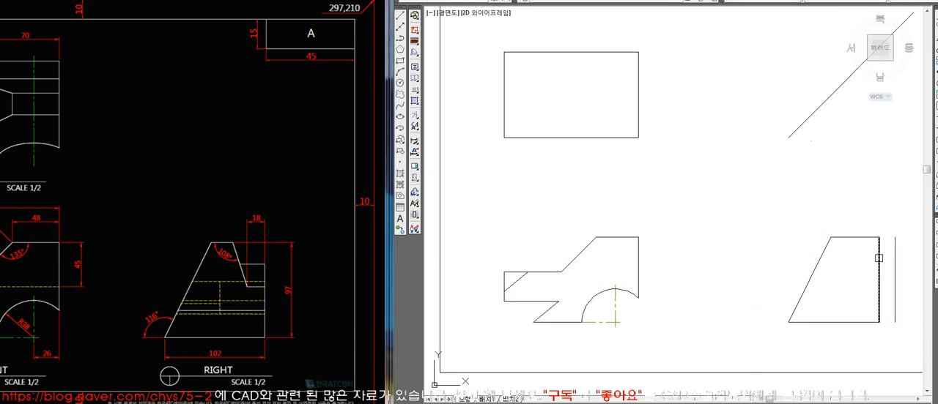
click(867, 247)
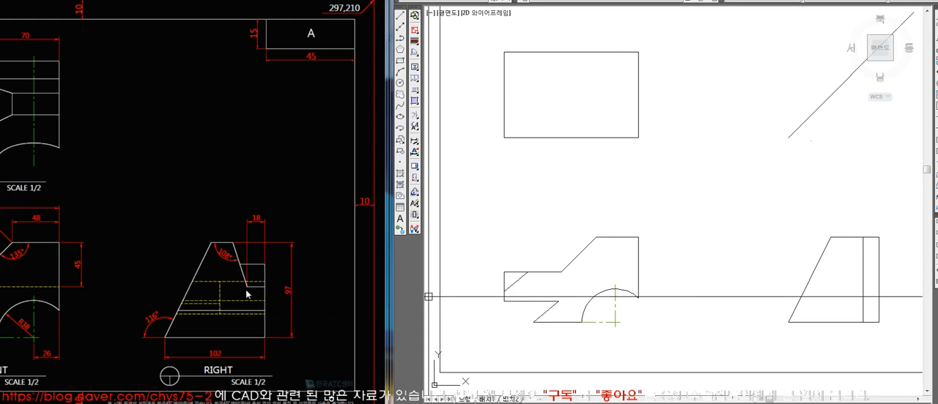
drag(311, 304, 414, 304)
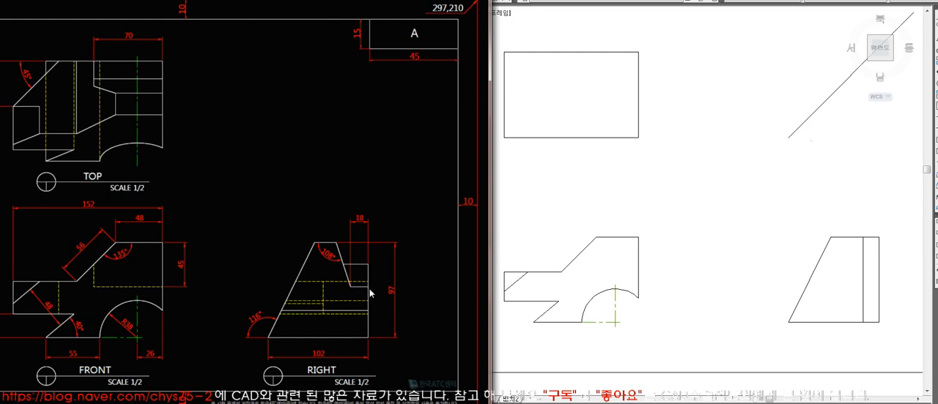
click(563, 299)
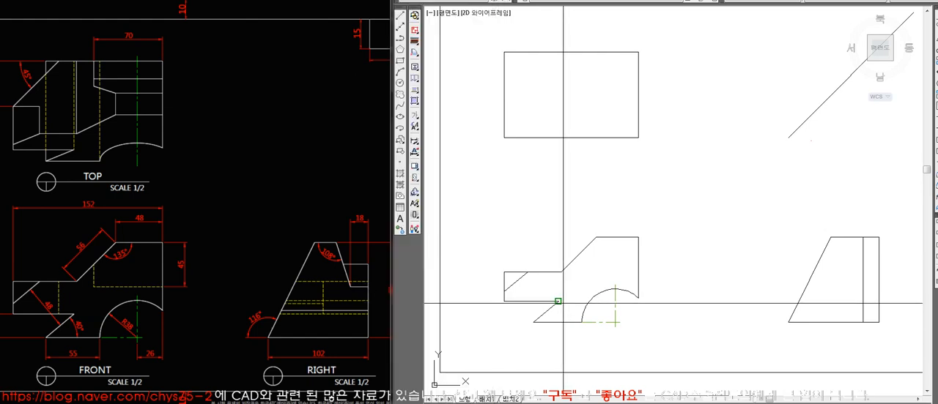
Try to project the upper and lower ends of the front view's slope into the top view, and erase the projection lines.
text(l)
key(Return)
click(596, 237)
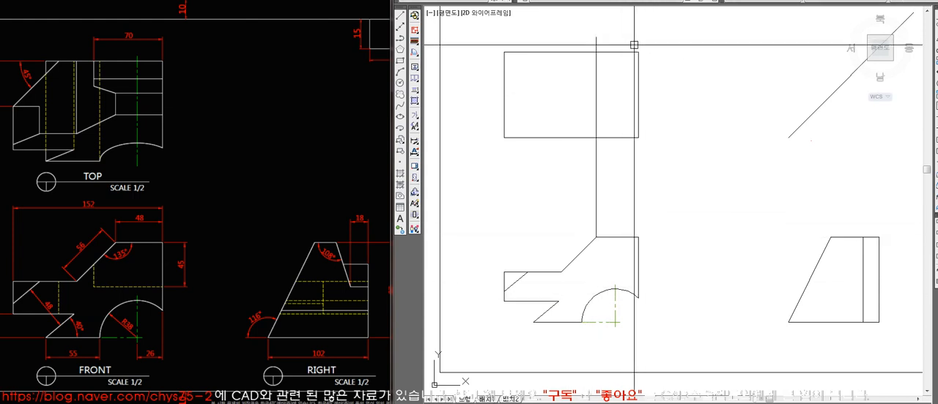
click(596, 52)
key(Return)
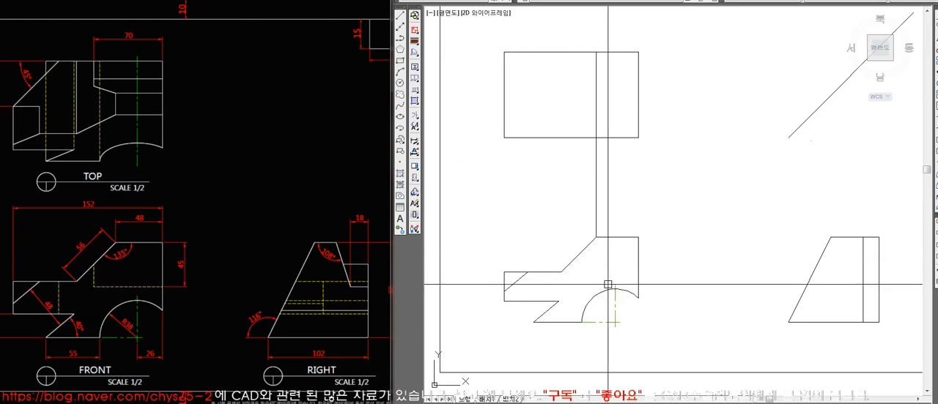
text(l)
key(Return)
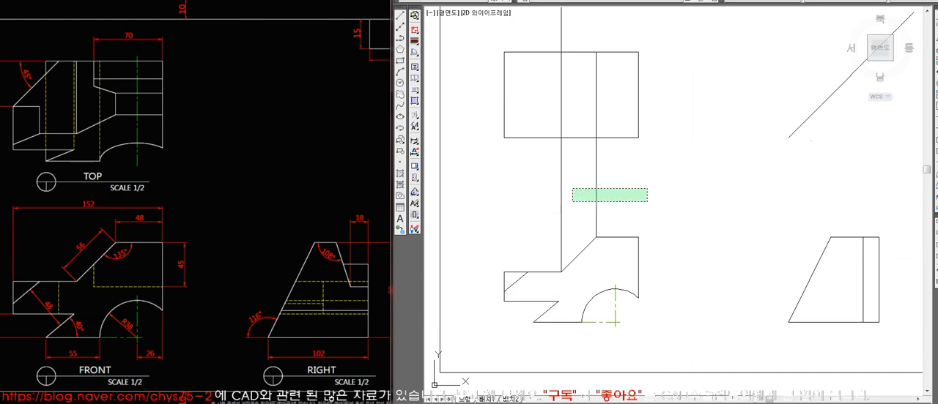
click(326, 126)
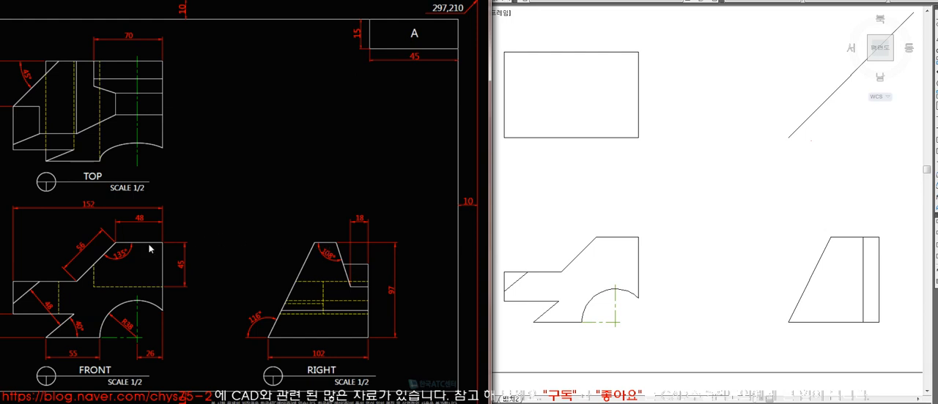
Offset the front view's top edge down by 45, ending it at the right edge.
click(715, 316)
click(288, 280)
click(578, 271)
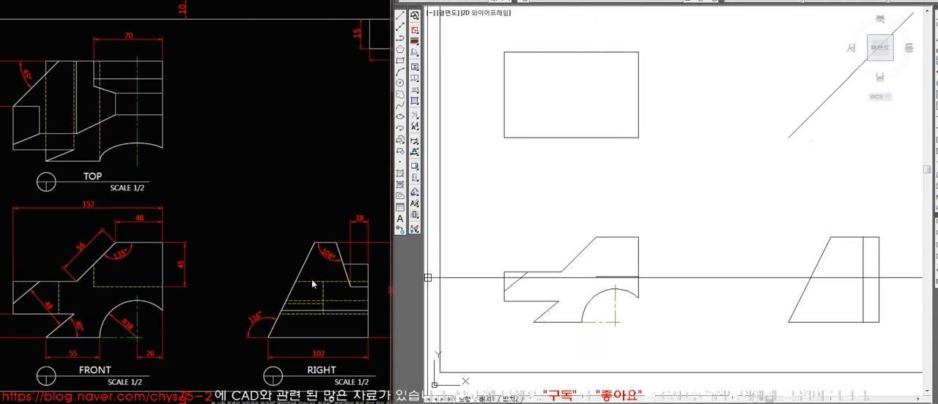
click(184, 273)
click(624, 284)
click(180, 277)
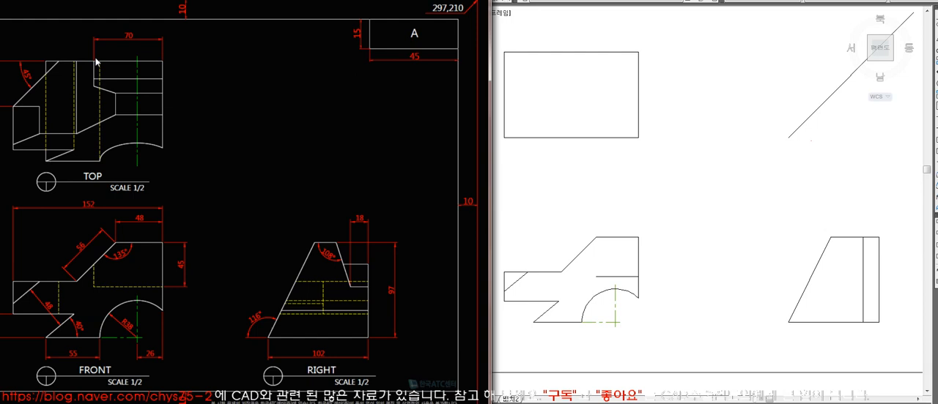
click(624, 276)
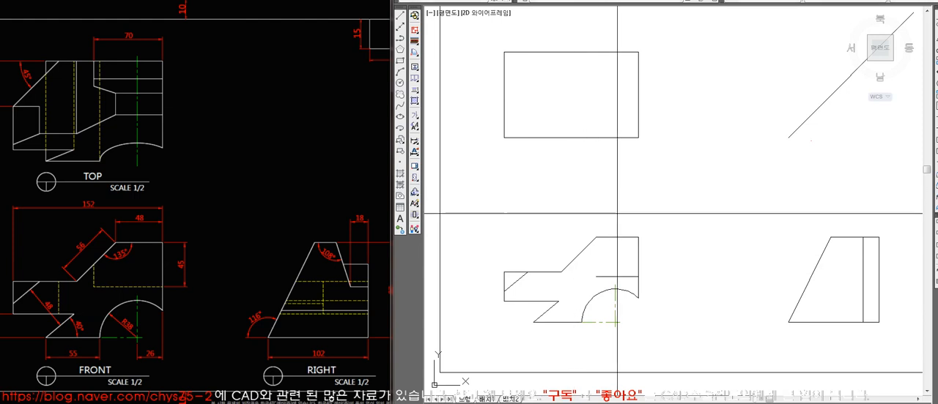
Add a vertical line 70 inside the front view's right edge, join it to the 45 offset line and trim it at the slope.
click(598, 276)
text(tr)
key(space)
key(space)
click(577, 248)
key(space)
click(577, 280)
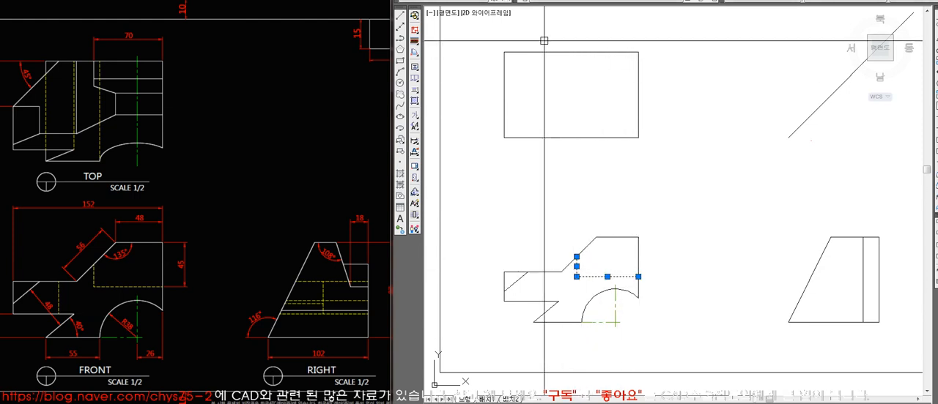
Put the front view's 45 and 70 offset lines on the dashed hidden-line layer.
click(608, 2)
click(607, 48)
key(Escape)
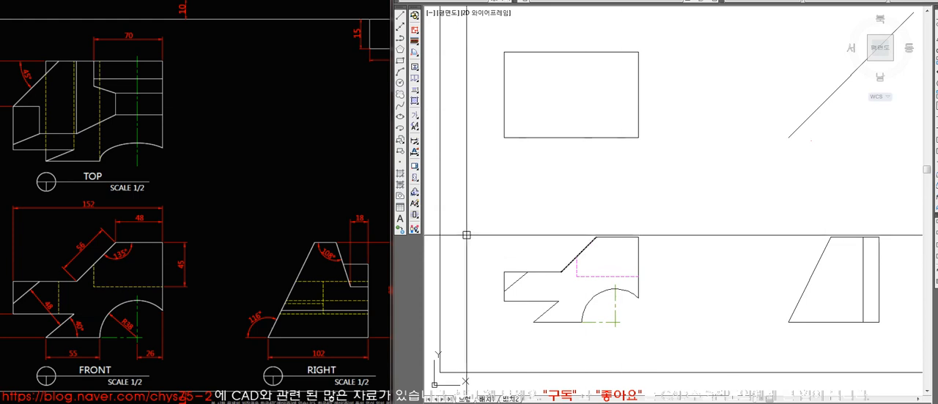
click(345, 200)
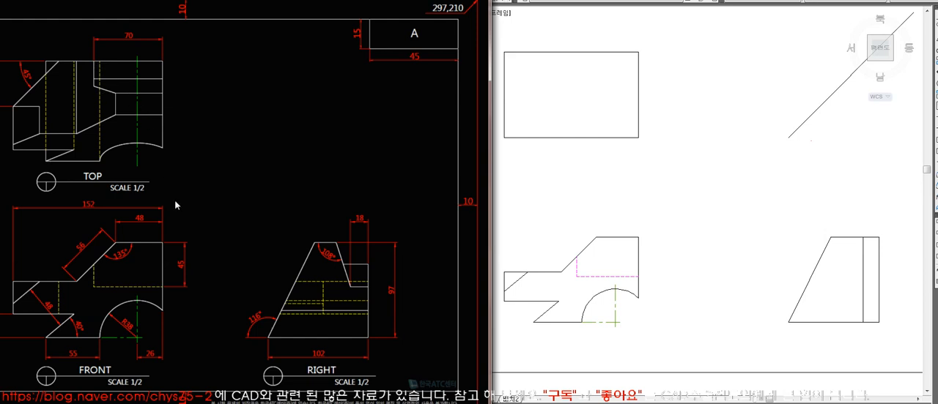
Project the front view's 45 hidden line horizontally across the right view, ending just past its right edge.
click(581, 194)
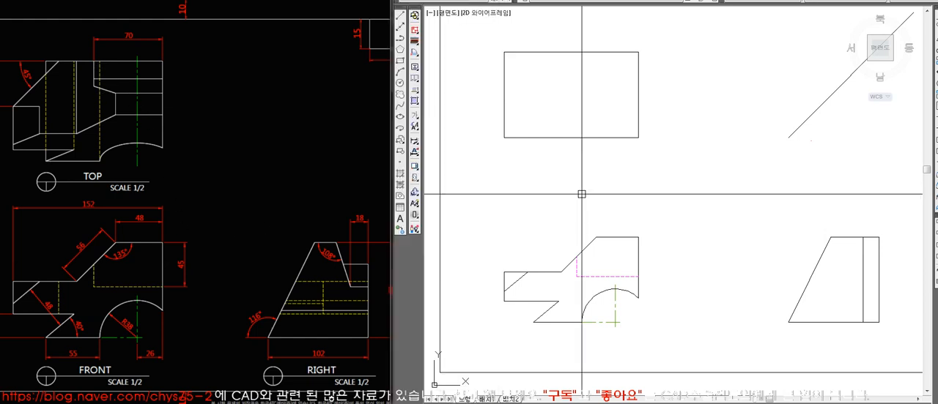
click(321, 163)
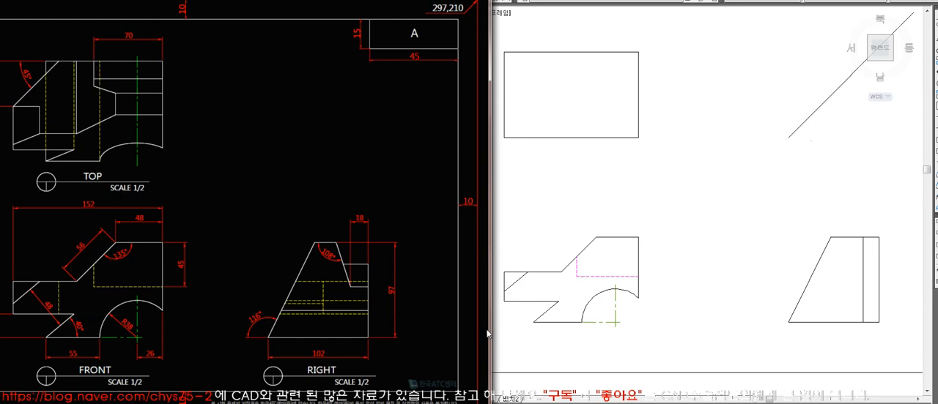
click(634, 281)
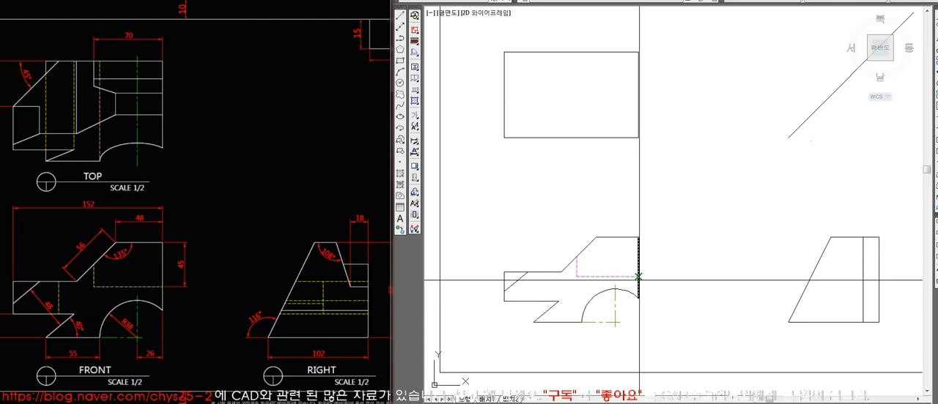
click(890, 276)
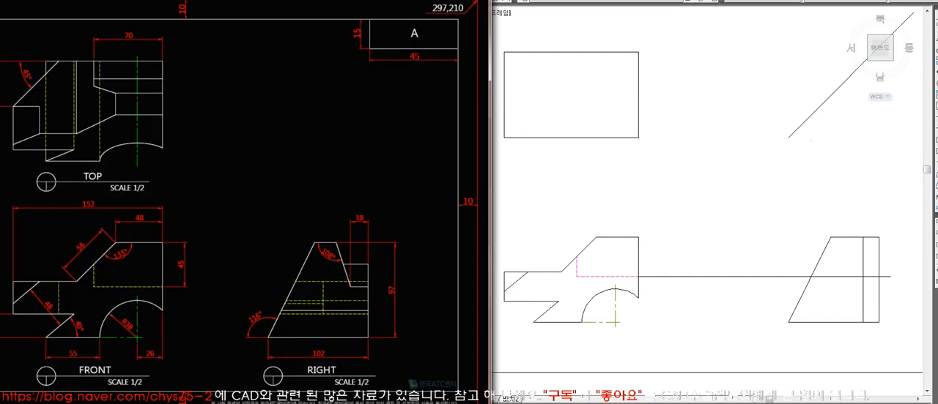
click(709, 319)
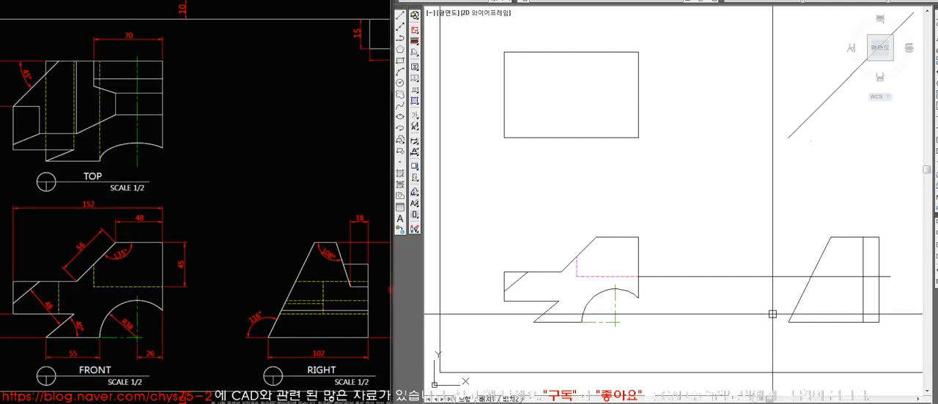
click(218, 189)
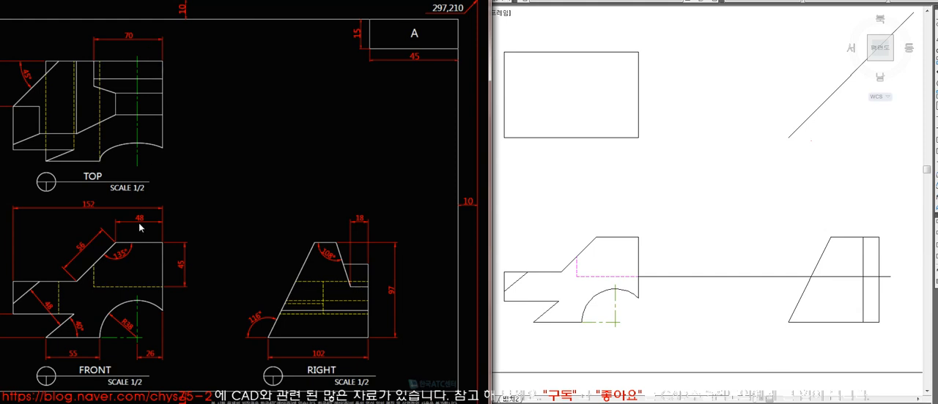
click(827, 316)
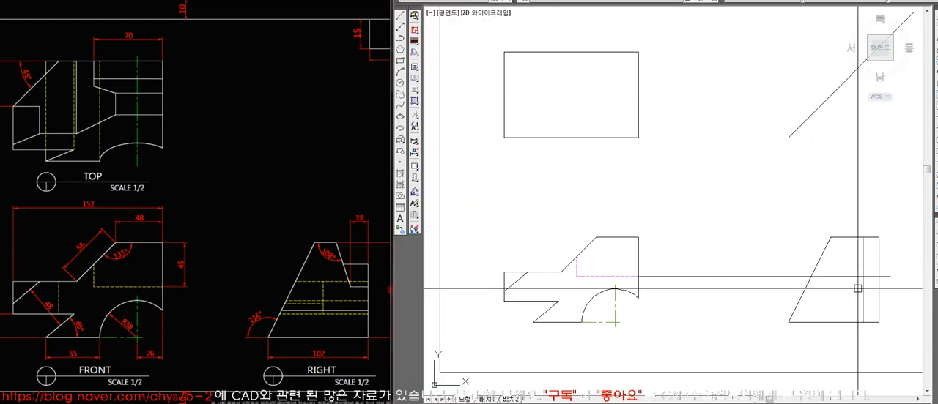
click(294, 107)
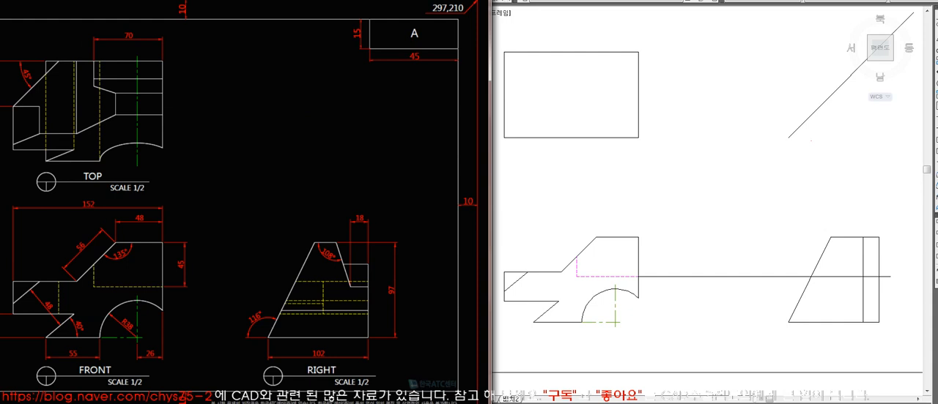
Trim the projected line and the vertical 18 offset line in the right view to leave only the 18-wide horizontal edge.
drag(294, 1, 252, 2)
click(785, 255)
text(tr)
key(space)
key(space)
click(862, 263)
text(tr)
key(space)
key(space)
click(886, 275)
key(space)
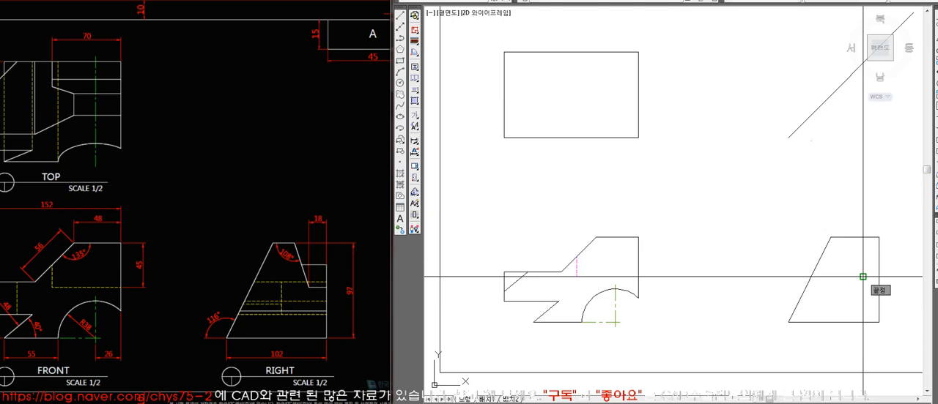
Draw the right view's 108° slanted edge from the inner end of the 18-wide edge and join it to the top edge.
key(Return)
key(Return)
text(f)
Trim the right view's right edge above the 18-wide horizontal edge.
key(Return)
click(854, 253)
click(848, 238)
text(tr)
key(Return)
key(Return)
click(877, 266)
key(Return)
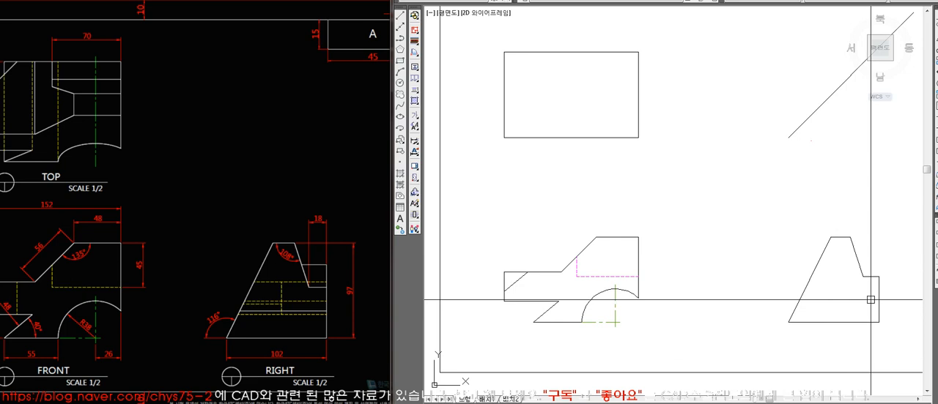
Project the upper end of the front view's vertical hidden line horizontally to the right view's right edge.
click(258, 296)
click(525, 315)
click(329, 275)
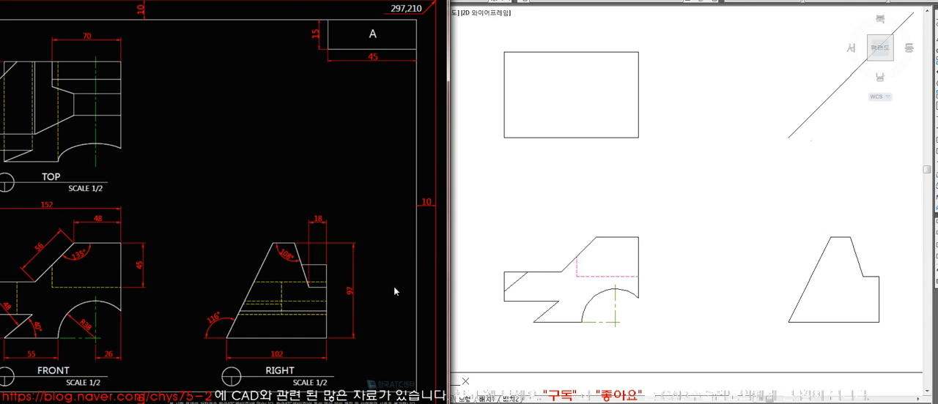
click(600, 306)
click(638, 277)
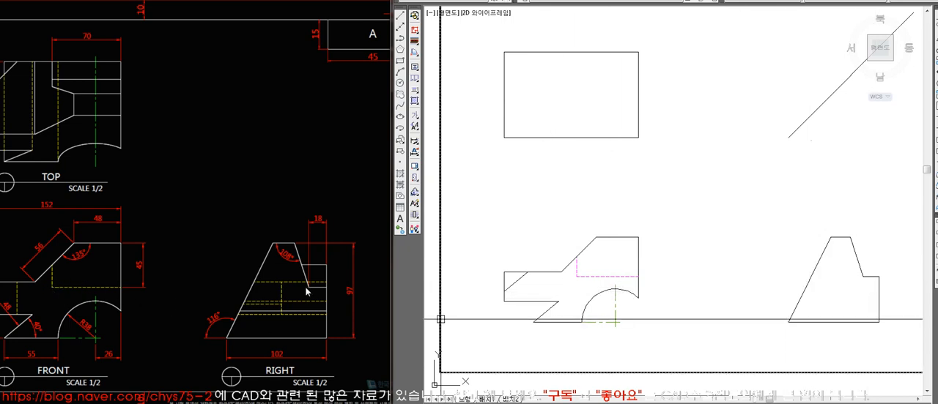
click(576, 257)
click(879, 299)
key(space)
Put the upper projected line on the dashed hidden-line layer.
click(803, 258)
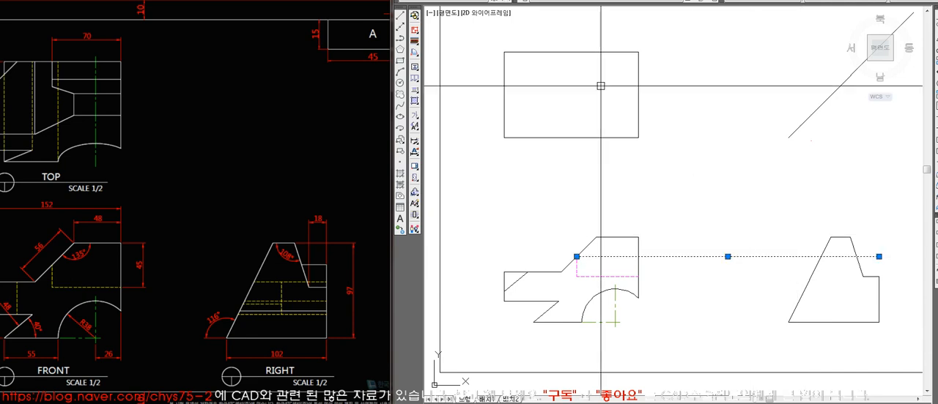
click(607, 2)
click(611, 48)
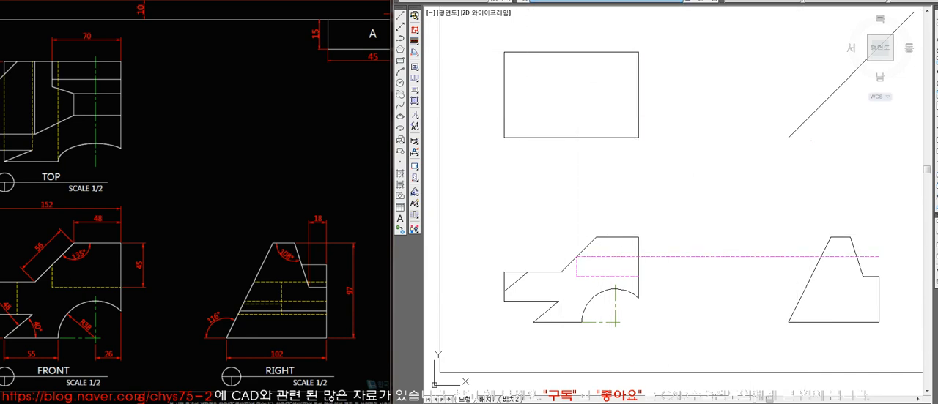
key(Escape)
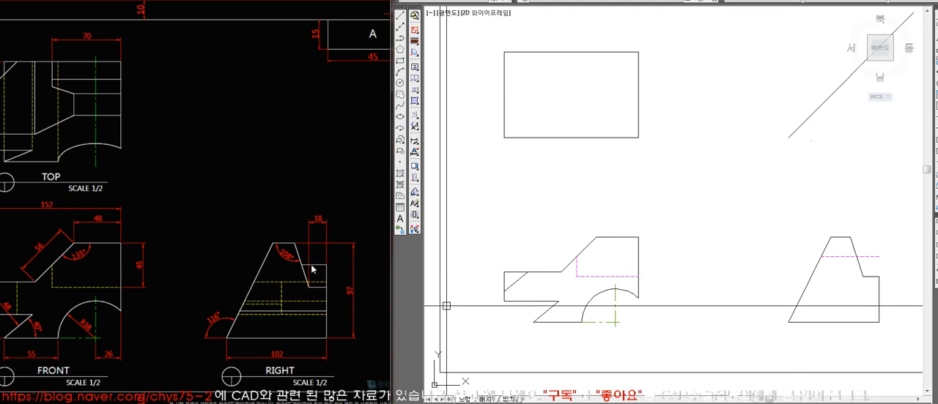
Match the upper projected line to the right view's solid outline and draw the right edge up to it.
text(ma)
key(space)
click(858, 266)
click(838, 256)
key(space)
click(878, 277)
click(878, 256)
key(space)
Trim the upper line in the right view at the 108° slanted edge, keeping the part toward the right edge.
text(tr)
key(space)
click(860, 266)
key(space)
click(843, 257)
key(space)
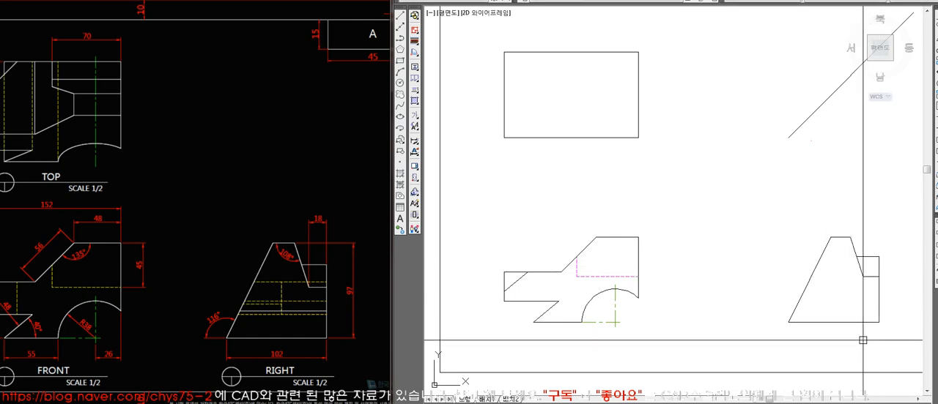
Project the lower end of the front view's slope horizontally across the right view.
click(302, 286)
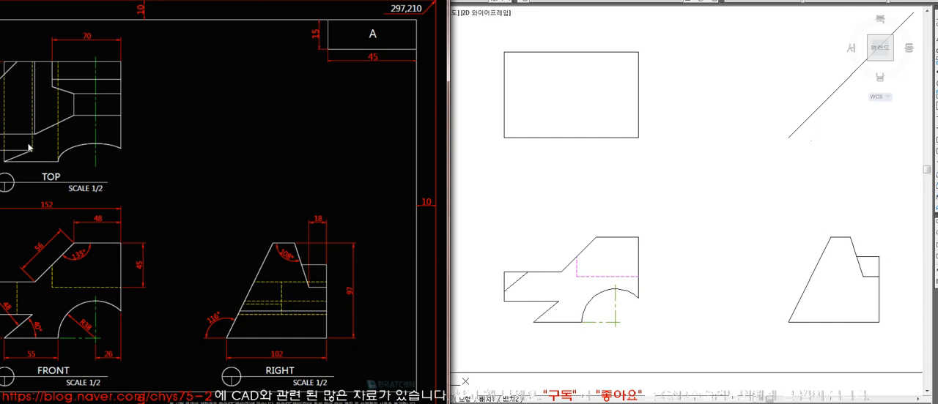
click(617, 299)
text(l)
key(space)
click(561, 272)
click(860, 272)
key(space)
Match the slope's projected line to the dashed hidden lines and trim it outside the right view's left slanted edge.
text(ma)
click(626, 279)
click(681, 272)
text(tr)
click(805, 283)
key(space)
click(795, 270)
key(space)
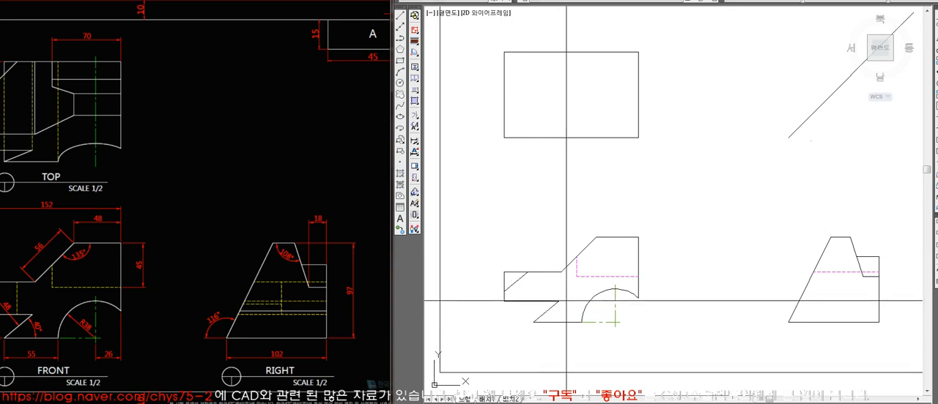
Project the inner corner of the front view's lower notch across the right view as a dashed hidden line trimmed at the left slanted edge.
click(879, 310)
key(space)
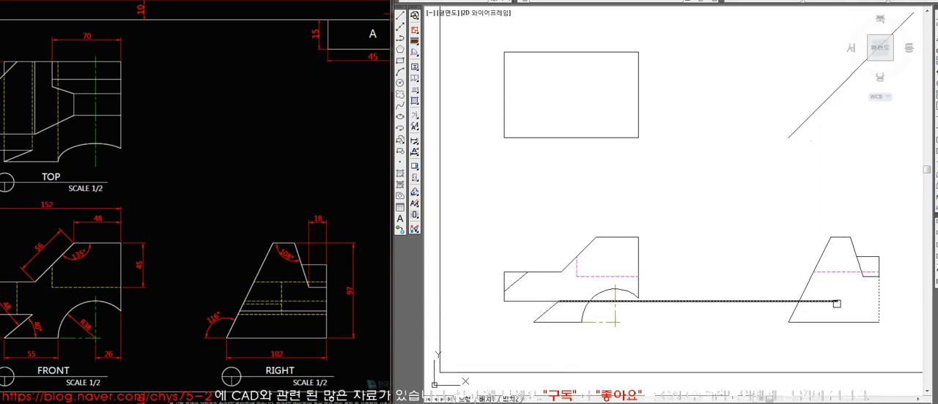
click(806, 291)
text(tr)
click(779, 301)
key(space)
click(844, 273)
text(ma)
click(835, 302)
key(space)
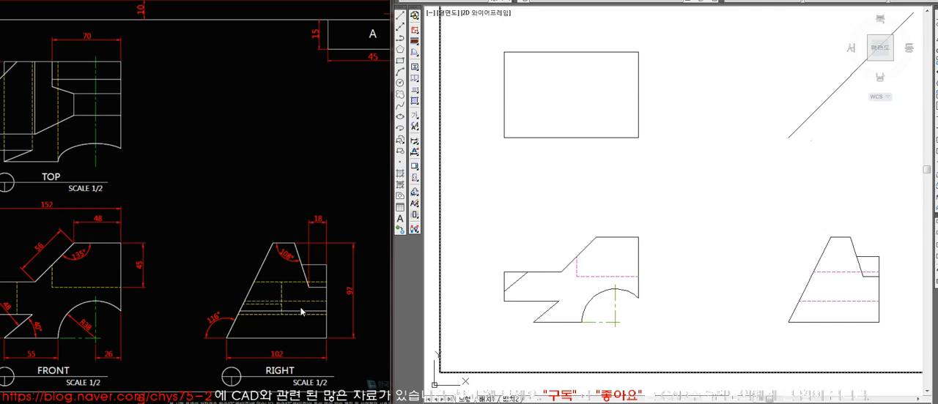
Project the top of the front view's arc to the right view's right edge and match it to the dashed hidden lines.
drag(392, 202, 512, 202)
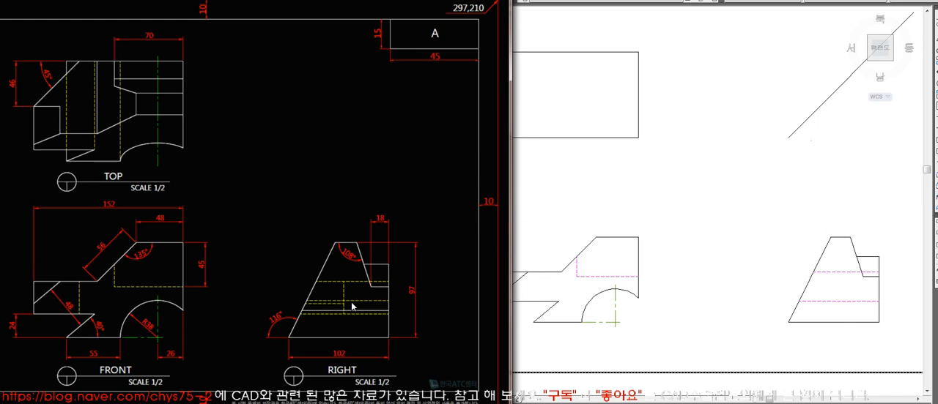
click(672, 299)
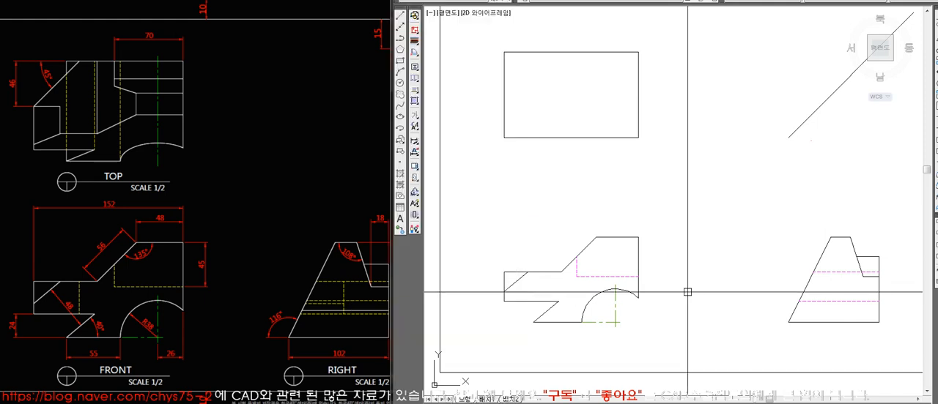
click(876, 287)
key(space)
text(ma)
key(space)
click(827, 301)
click(828, 290)
key(space)
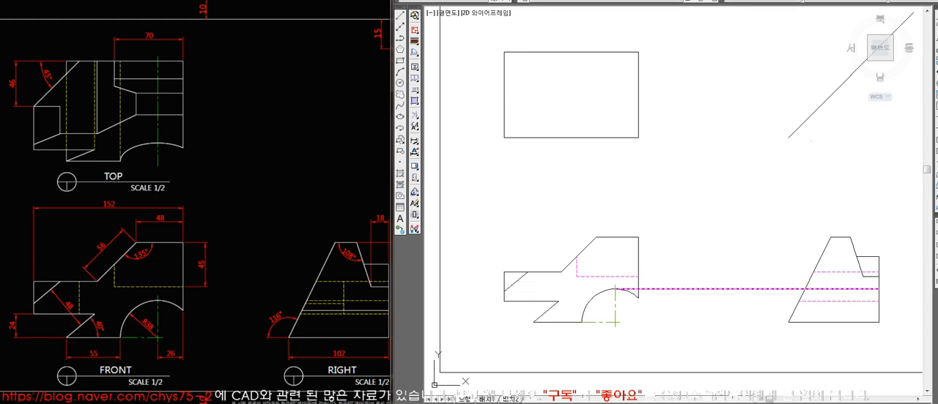
Trim the arc's projected hidden line outside the right view's left slanted edge.
text(tr)
key(space)
click(808, 283)
key(space)
click(791, 288)
key(space)
Try to project the lower end of the front view's short left diagonal across the right view, and erase the projection line.
click(306, 301)
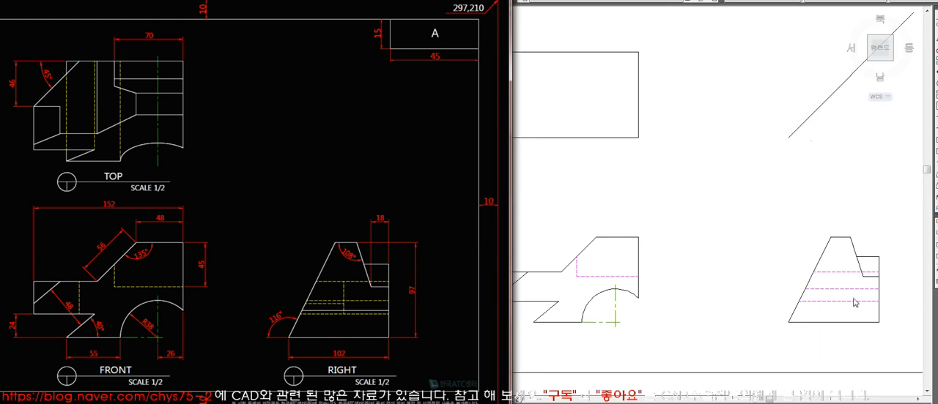
click(716, 340)
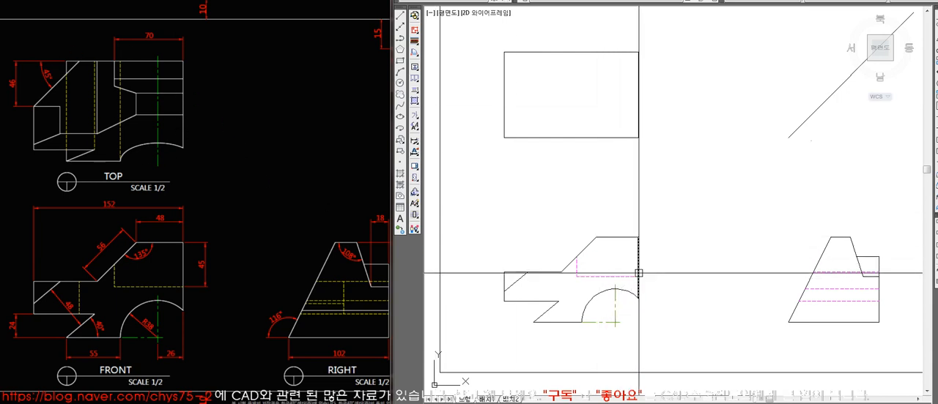
click(288, 228)
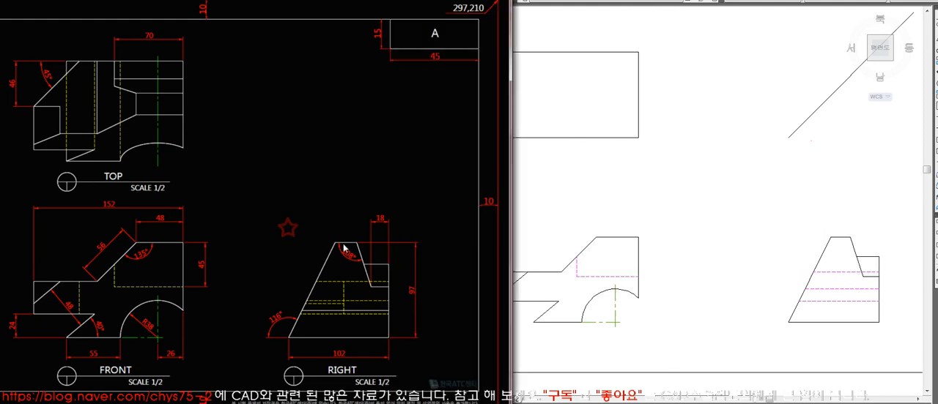
click(635, 327)
click(332, 167)
click(517, 304)
click(504, 292)
click(886, 292)
key(Return)
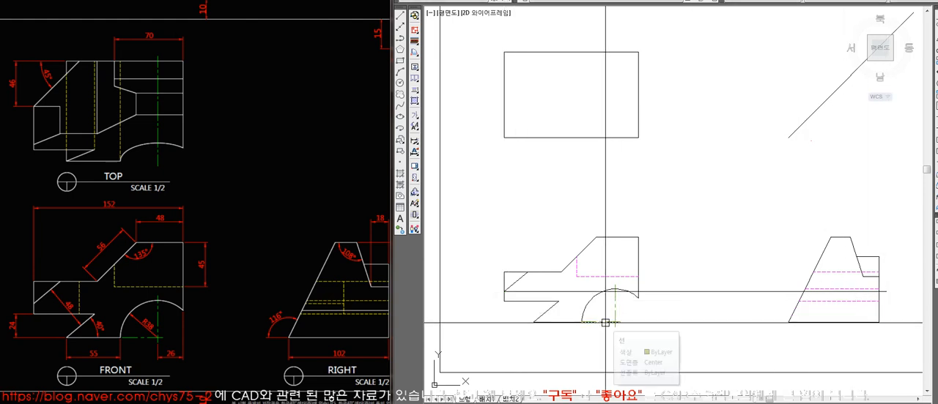
click(305, 310)
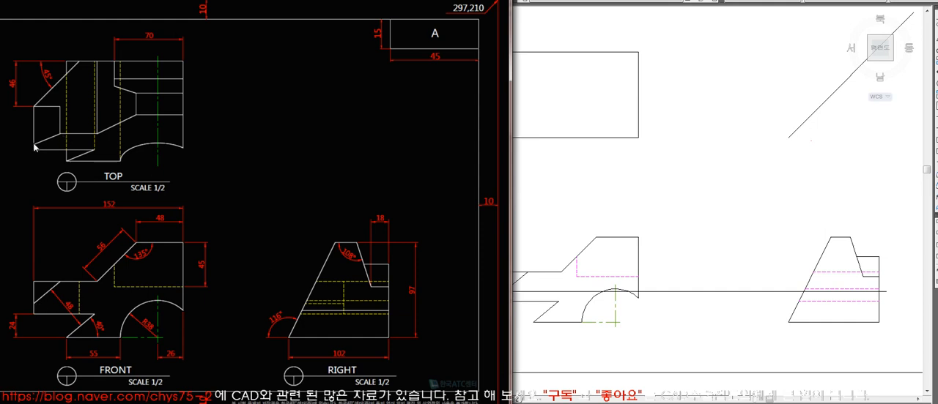
click(689, 348)
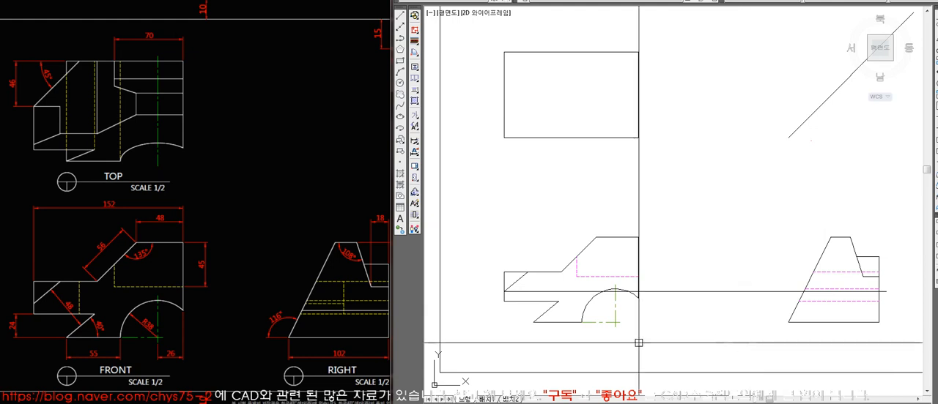
click(330, 322)
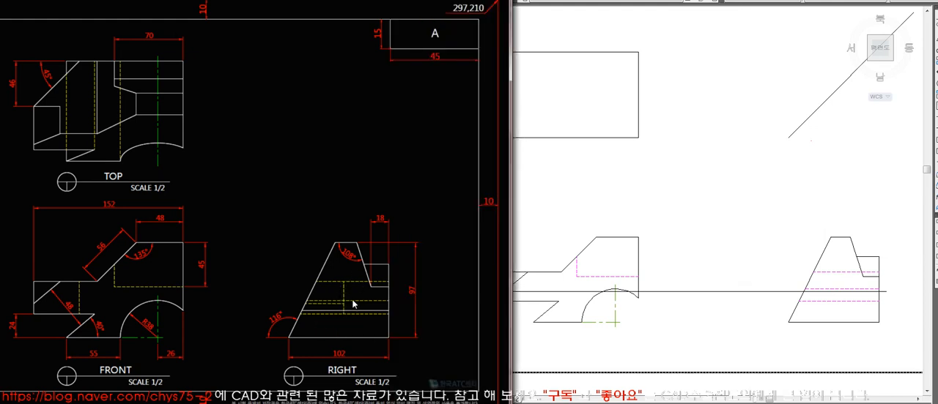
click(646, 312)
click(733, 292)
key(Delete)
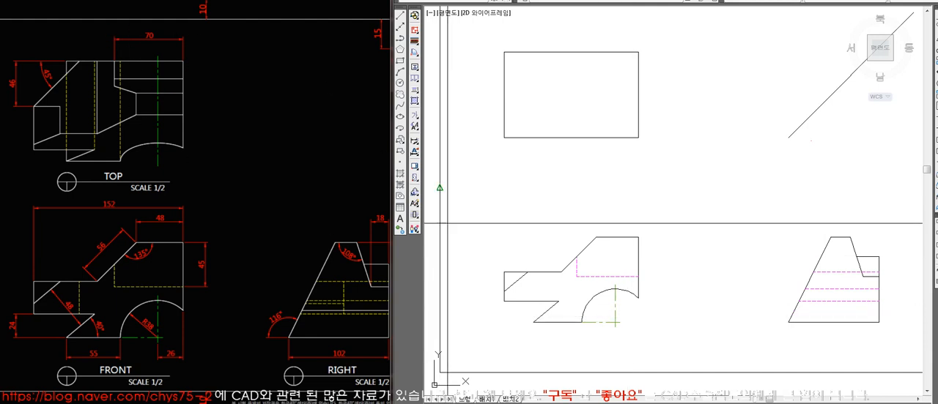
Project the lower end of the front view's slope vertically through the top view and trim it at the top edge.
click(562, 271)
click(561, 28)
key(space)
text(tr)
key(space)
click(573, 52)
key(space)
click(562, 40)
key(space)
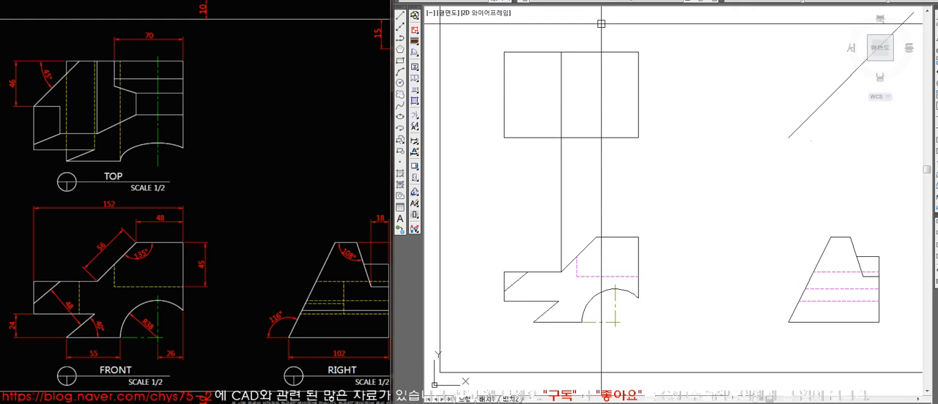
Switch to a dashed line layer and draw a line from the slope's lower end to the top view's top edge.
click(634, 3)
click(629, 69)
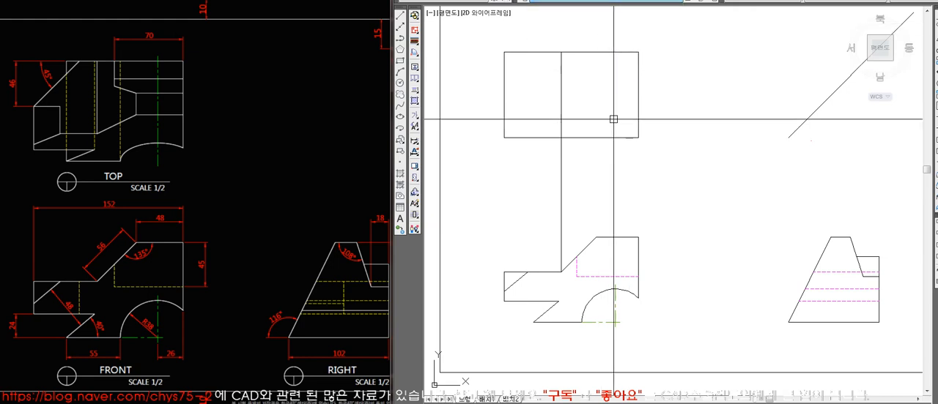
click(562, 272)
click(562, 52)
key(space)
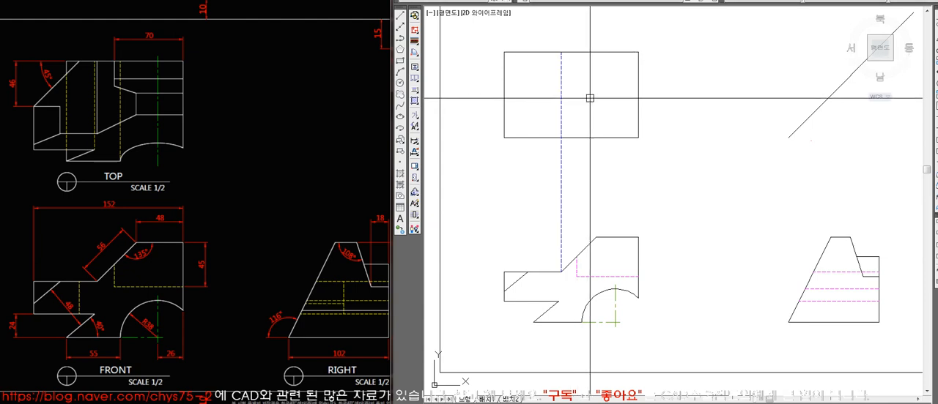
Draw a vertical dashed projection line from the upper end of the right view's right edge past the 45° line.
click(879, 256)
scroll(733, 143, down, 3)
middle_drag(797, 83, 737, 90)
scroll(738, 92, up, 2)
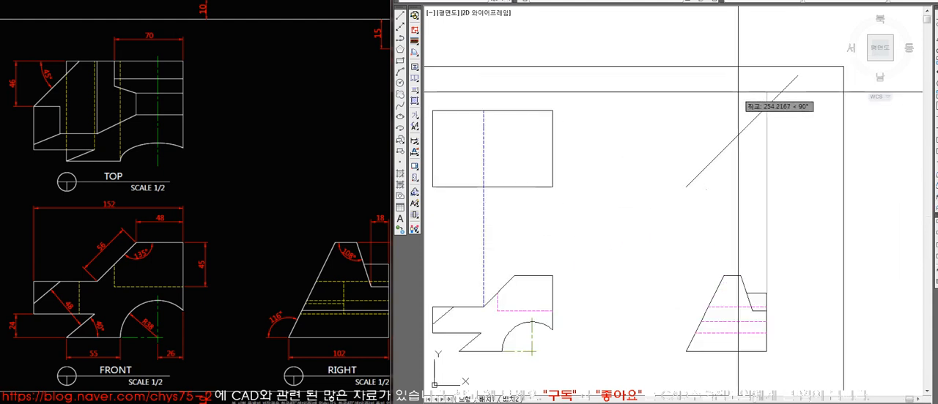
middle_drag(741, 132, 777, 110)
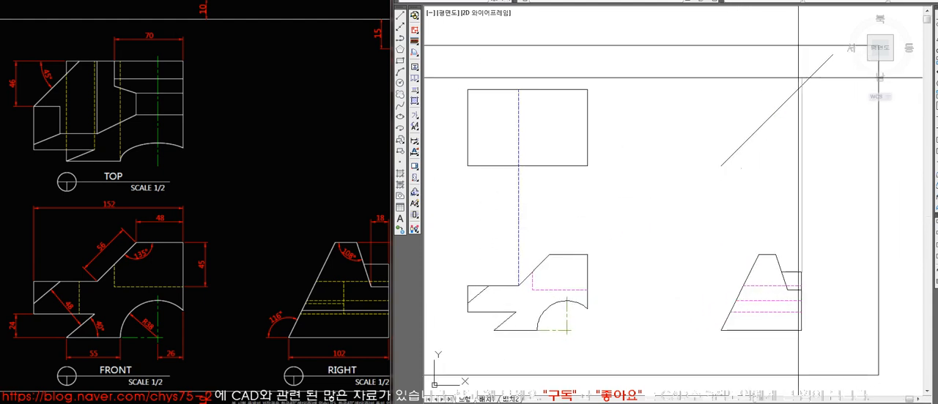
click(801, 85)
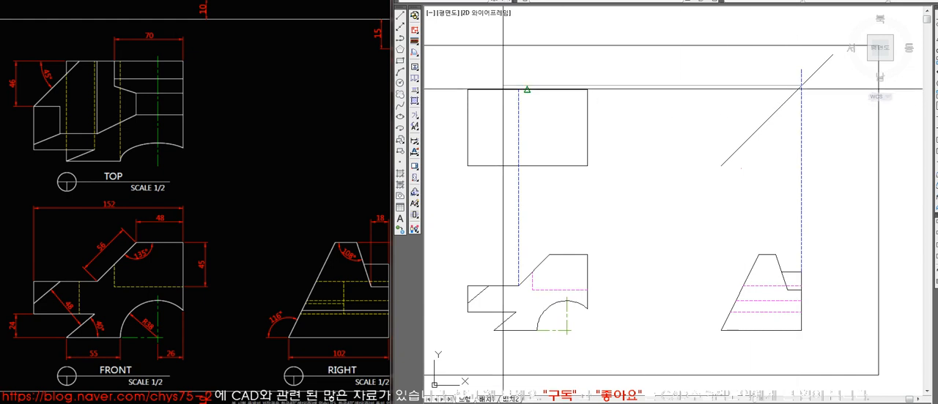
Draw a horizontal dashed projection line from the top view's upper right corner past the 45° line.
key(Escape)
key(space)
click(586, 90)
click(827, 123)
key(Escape)
text(tr)
key(space)
click(464, 81)
click(632, 186)
key(space)
Connect the top view's lower right corner to the 45° line's lower end and down to the right view's lower left corner.
text(l)
key(space)
click(587, 165)
click(721, 165)
click(721, 330)
key(space)
text(l)
key(space)
key(Escape)
text(fi)
key(space)
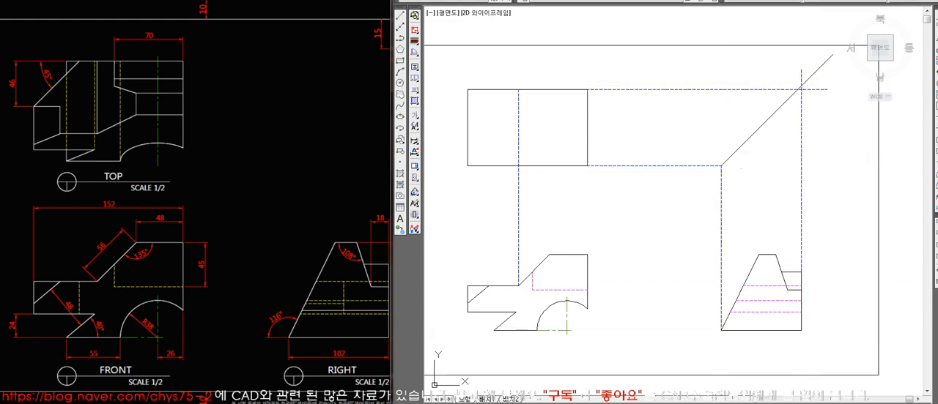
Project the right edge's intersection with the 45° line horizontally across the top view, and erase the earlier horizontal projection just below it.
key(Escape)
text(l)
key(space)
click(801, 86)
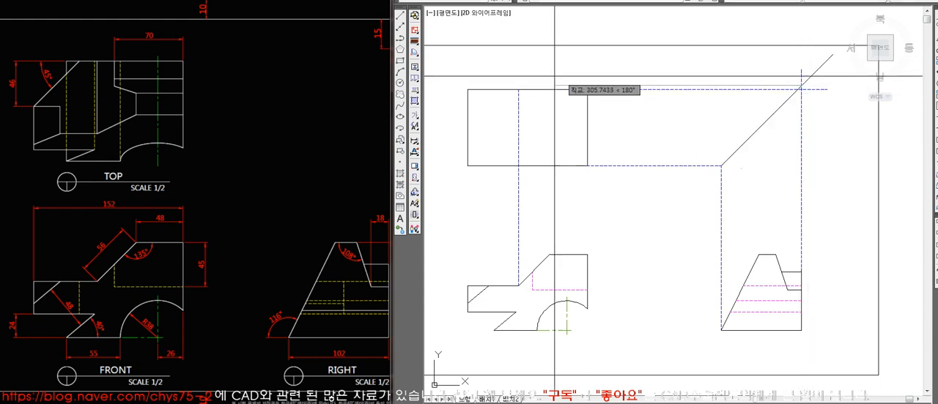
click(456, 77)
key(space)
text(e)
key(space)
click(618, 92)
Stretch the top view's upper edge up to the new horizontal projection line and remove the projection's overhanging ends.
key(space)
text(s)
key(space)
click(613, 118)
click(465, 79)
key(space)
click(467, 89)
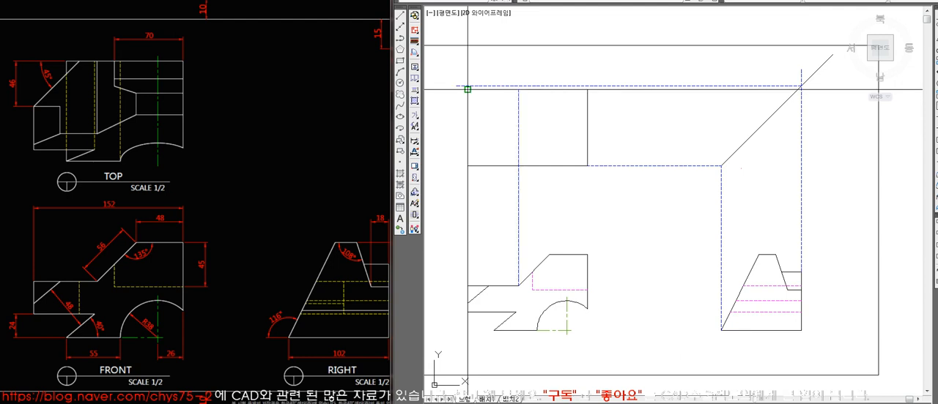
click(467, 85)
click(467, 85)
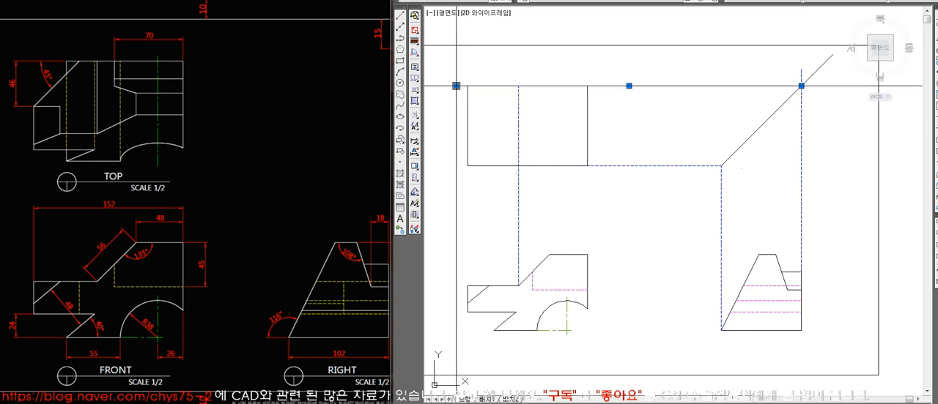
key(Delete)
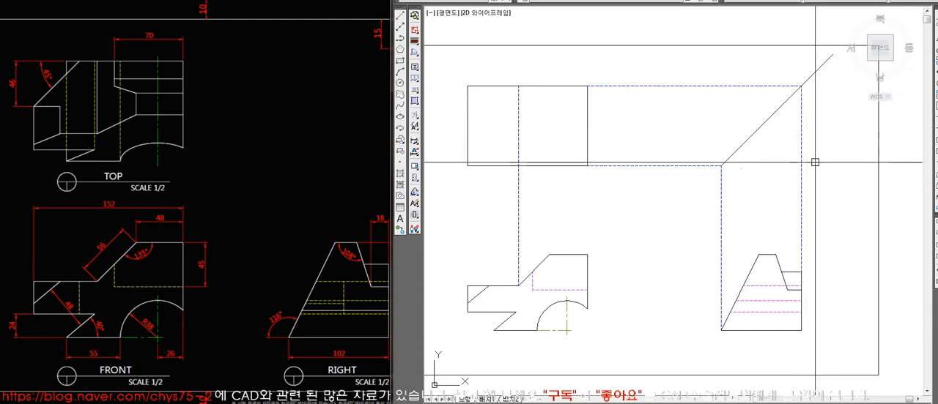
Project the upper and lower corners of the right view's notch up to the 45° line and horizontally across the top view.
text(l)
key(space)
click(781, 272)
click(767, 93)
key(space)
click(487, 115)
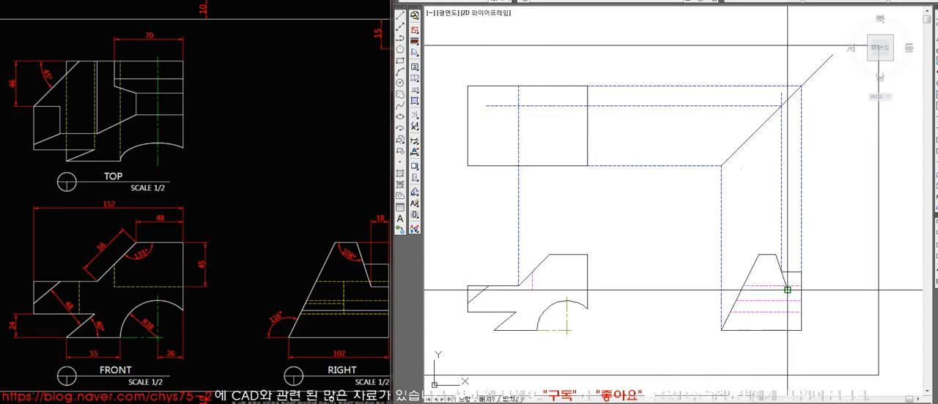
click(786, 100)
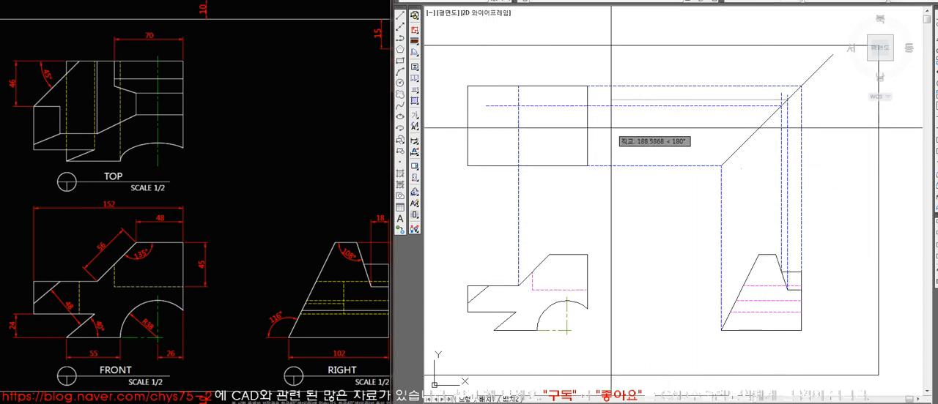
click(498, 130)
Trim the two notch projections at the vertical projection of the slope's lower end, and erase that vertical line.
key(Return)
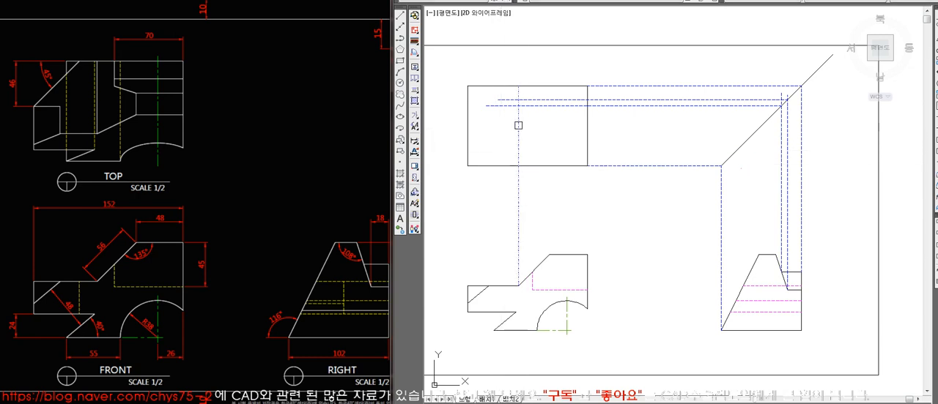
click(509, 100)
key(Return)
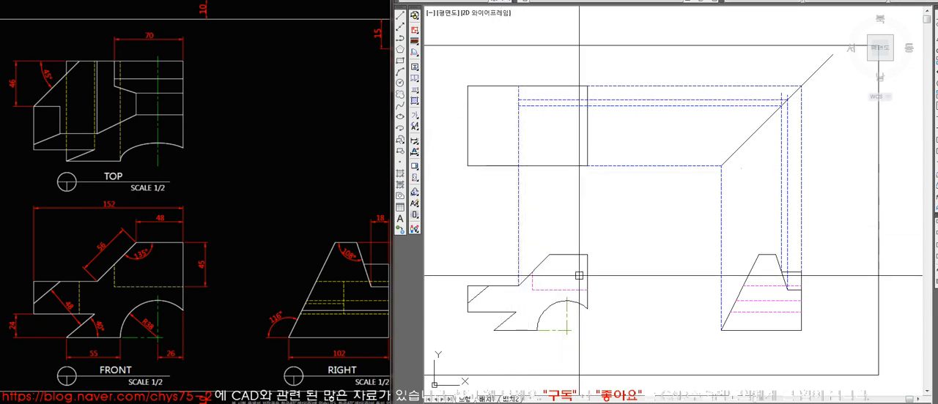
click(532, 290)
click(586, 290)
key(space)
click(519, 251)
key(Delete)
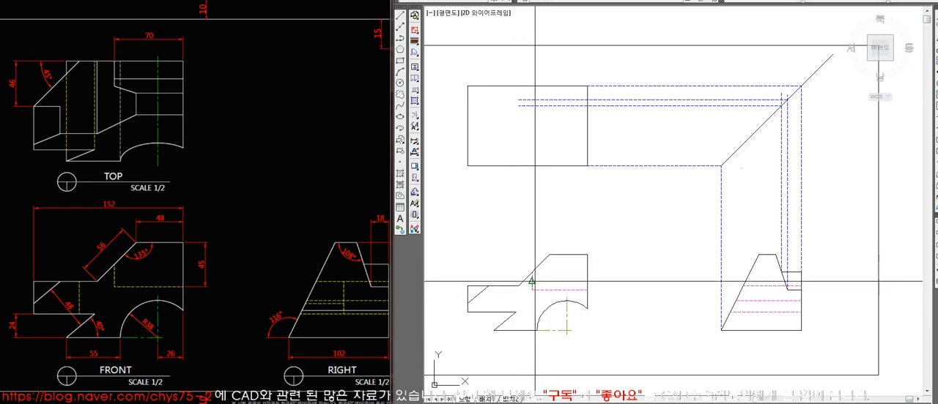
Project the left end of the front view's hidden pocket up through the top view and trim the notch projections to it.
click(522, 108)
click(522, 99)
key(space)
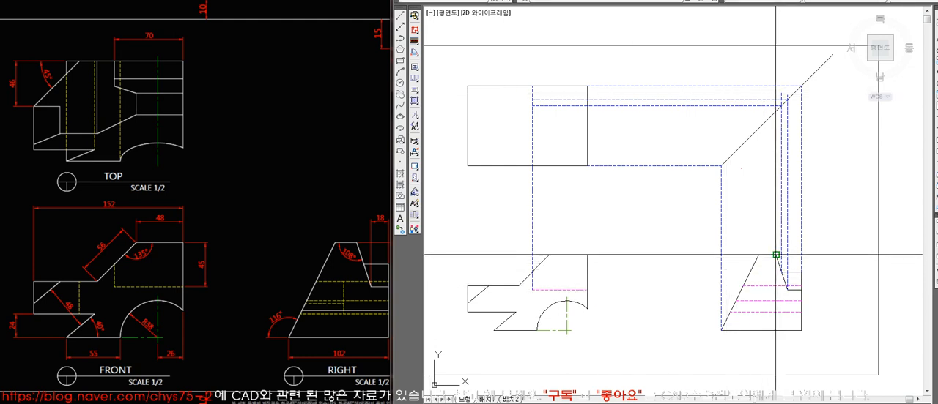
Check the reference drawing, and project the upper end of the front view's slope into the top view up to the lower notch projection.
click(549, 257)
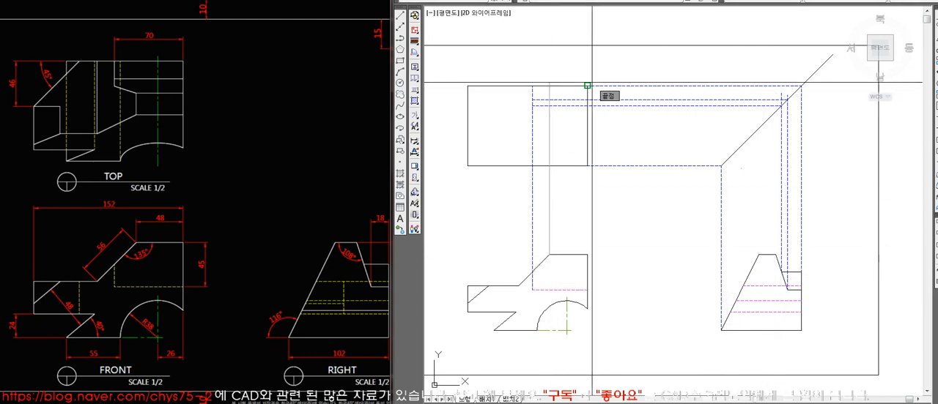
click(330, 208)
scroll(330, 208, down, 2)
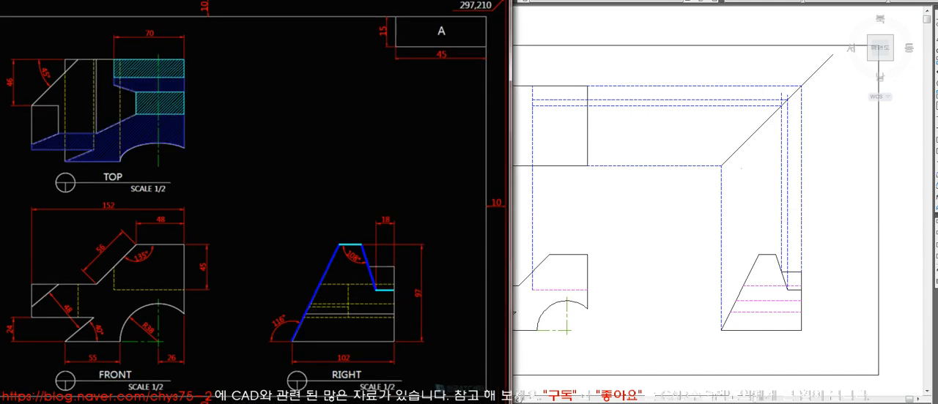
scroll(209, 384, down, 1)
click(656, 238)
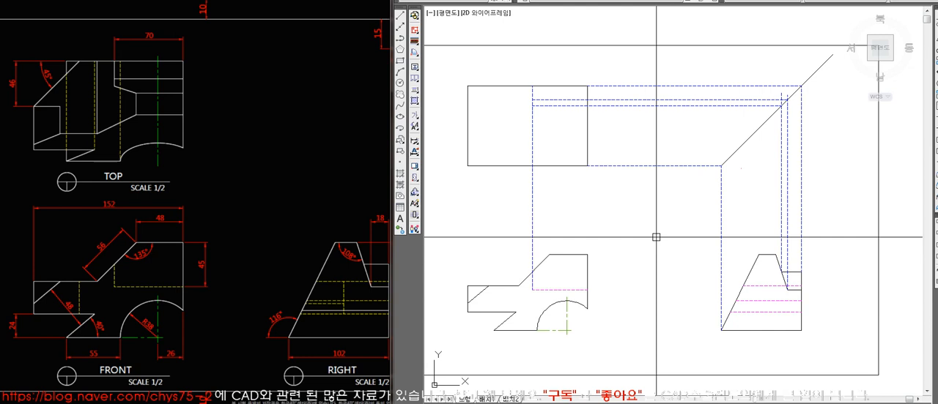
text(l)
key(space)
click(549, 255)
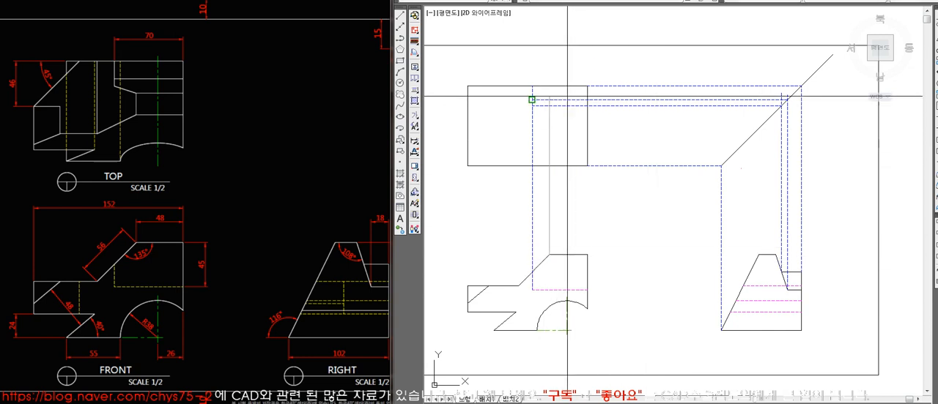
click(551, 71)
key(space)
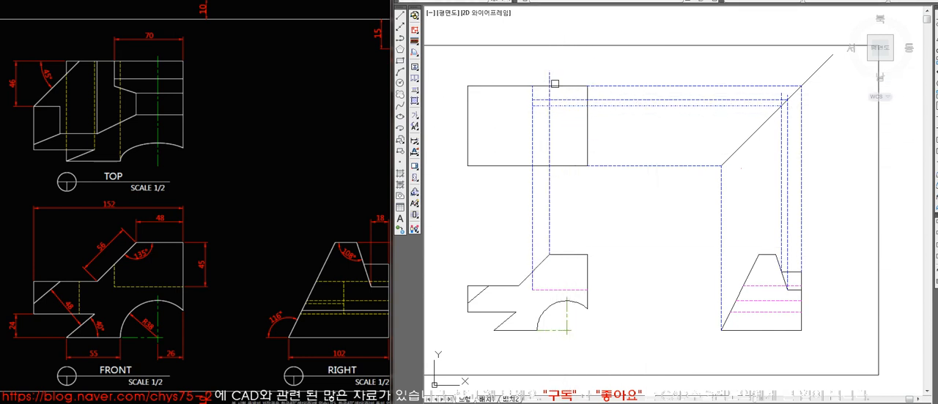
key(space)
click(777, 255)
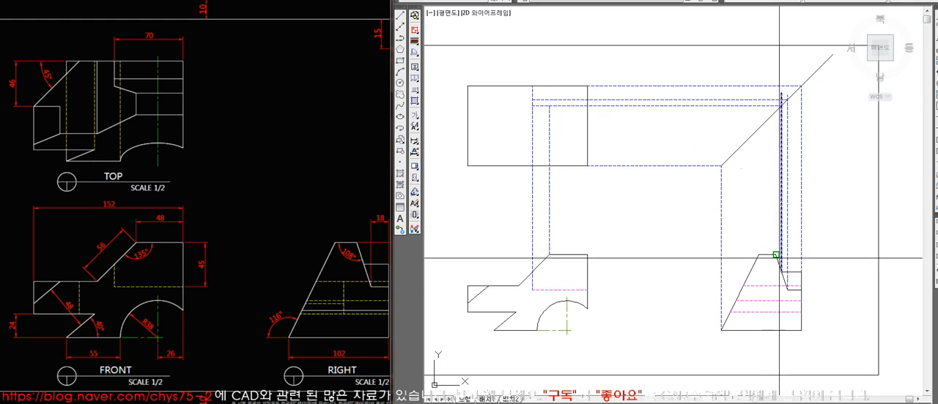
key(Escape)
Fillet the vertical and horizontal notch projections into square corners at the 45° line.
key(f)
key(space)
click(754, 109)
click(782, 140)
key(space)
click(790, 143)
click(768, 97)
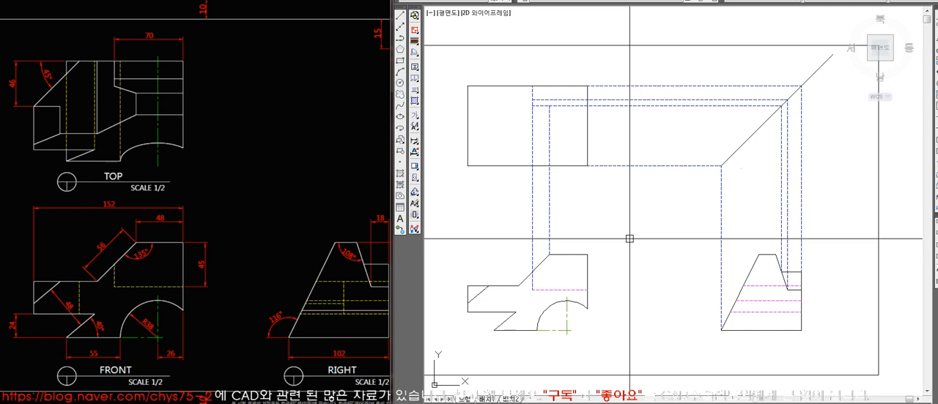
Erase the vertical projection of the slope's upper end, and match the pocket's projections in the top view to the solid outline.
click(548, 130)
key(Delete)
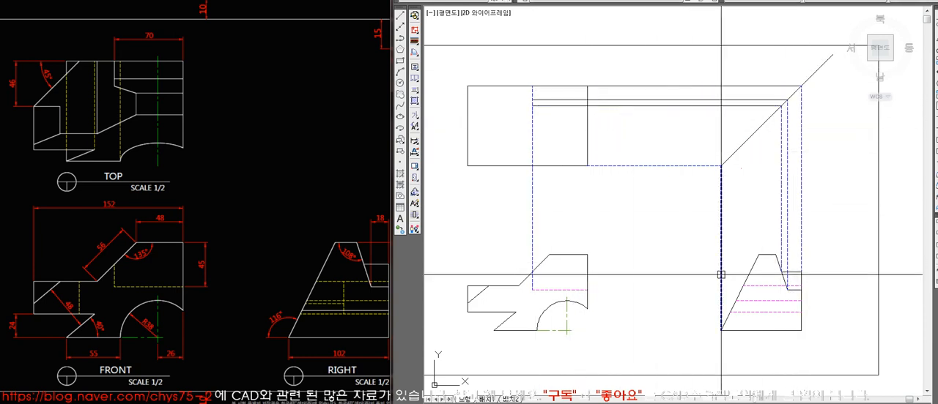
click(613, 106)
text(ma)
key(space)
click(533, 121)
key(space)
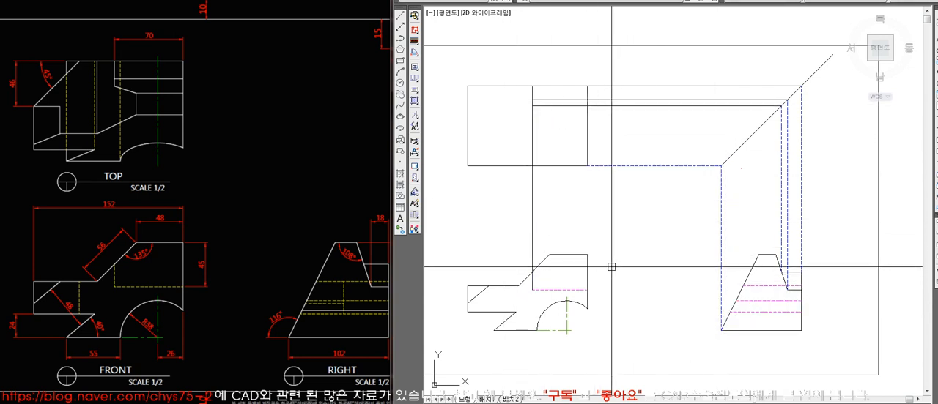
Trim the pocket's vertical line below its lower edge and the horizontal lines beyond the top view's right edge.
text(tr)
key(space)
click(537, 105)
key(space)
click(533, 119)
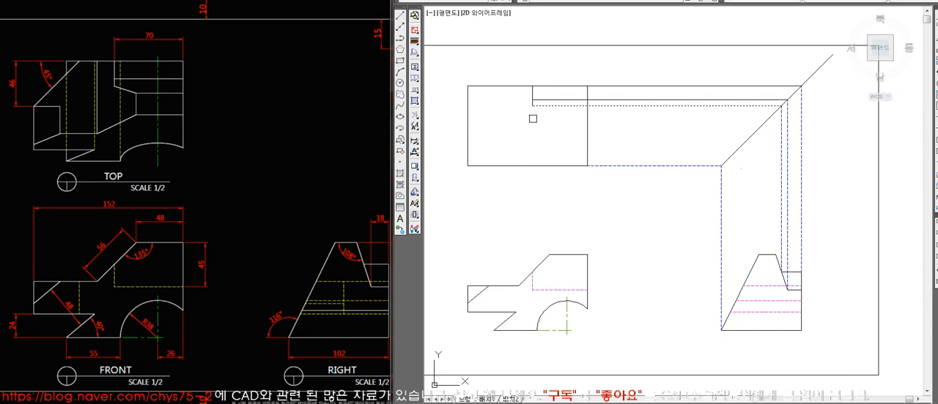
key(space)
click(632, 123)
click(626, 67)
key(space)
Erase the leftover upper horizontal projection and the vertical projections between the right view and the 45° line.
key(space)
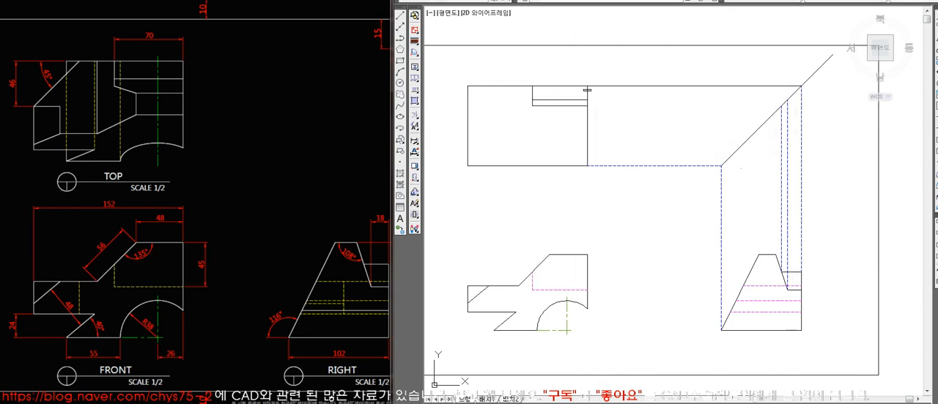
click(616, 84)
key(space)
text(e)
key(space)
click(814, 136)
click(765, 170)
key(space)
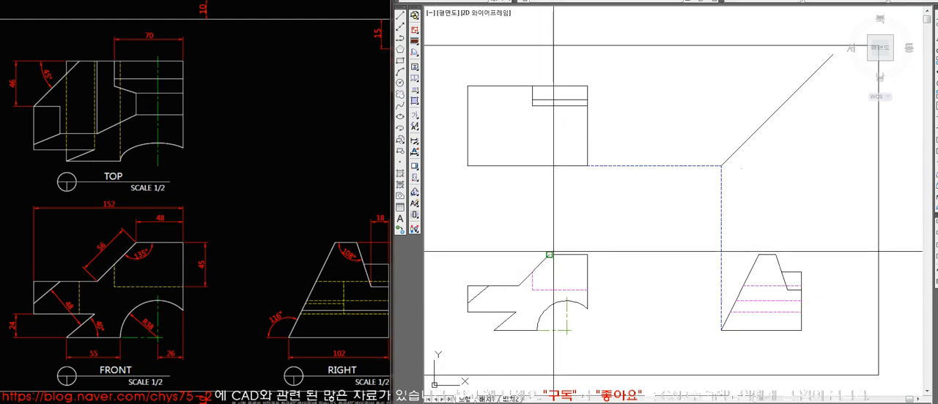
Project the upper end of the front view's slope vertically through the top view, and erase the two dashed lines linking the views' lower corners.
click(561, 68)
key(space)
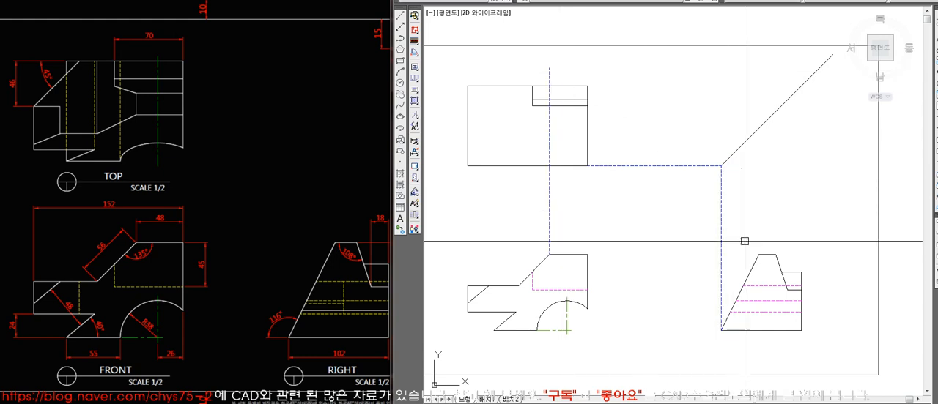
click(721, 228)
click(665, 166)
key(Delete)
Project the right end of the right view's top edge up to the 45° line and horizontally into the top view.
text(l)
key(space)
click(776, 255)
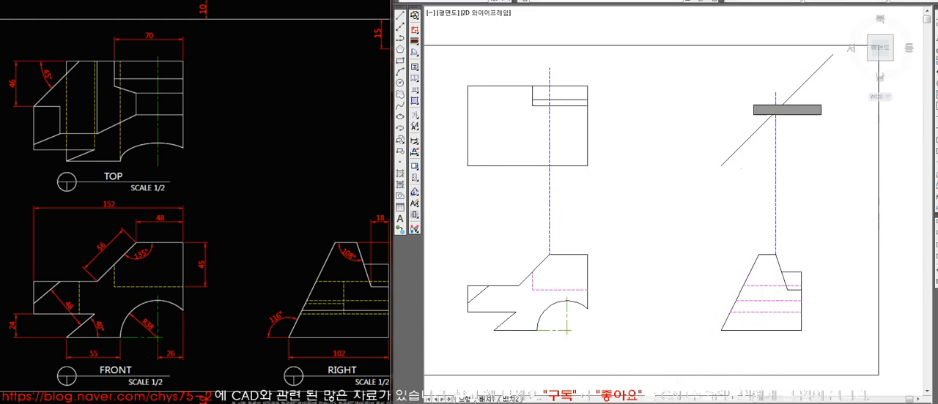
click(776, 111)
click(529, 112)
key(space)
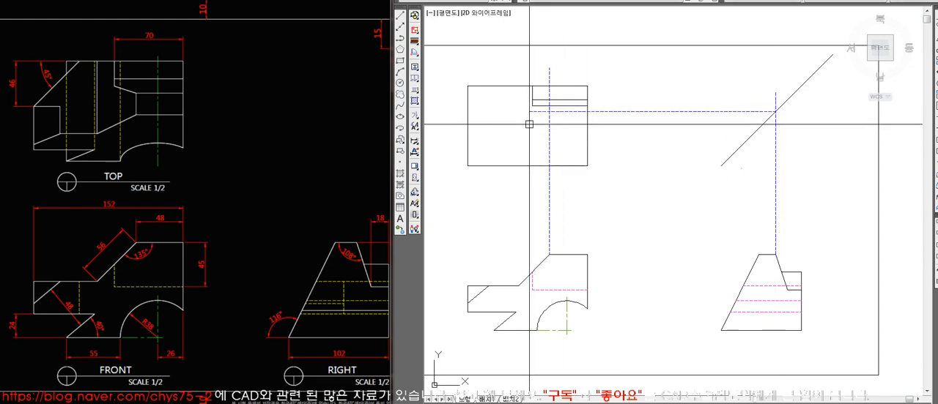
Project the left end of the right view's top edge up to the 45° line and horizontally into the top view.
key(space)
click(758, 255)
click(730, 122)
key(space)
Fillet the slope's vertical projection with both horizontal projections to form the square corners of the top face.
key(space)
click(758, 128)
click(513, 128)
key(space)
text(f)
key(space)
click(552, 119)
click(562, 113)
Trim the top face's projections at the top view's right edge and match them to the solid outline.
key(space)
click(551, 121)
click(567, 128)
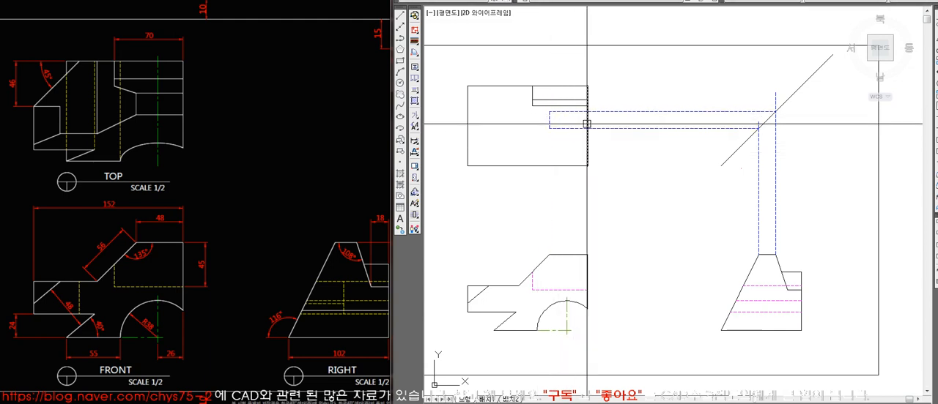
click(617, 105)
click(607, 139)
key(space)
text(ma)
click(587, 143)
click(610, 140)
click(535, 107)
key(space)
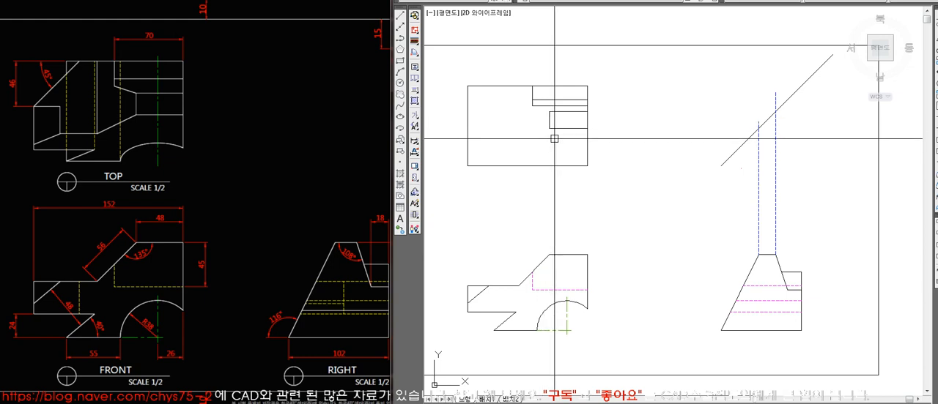
click(563, 106)
key(Escape)
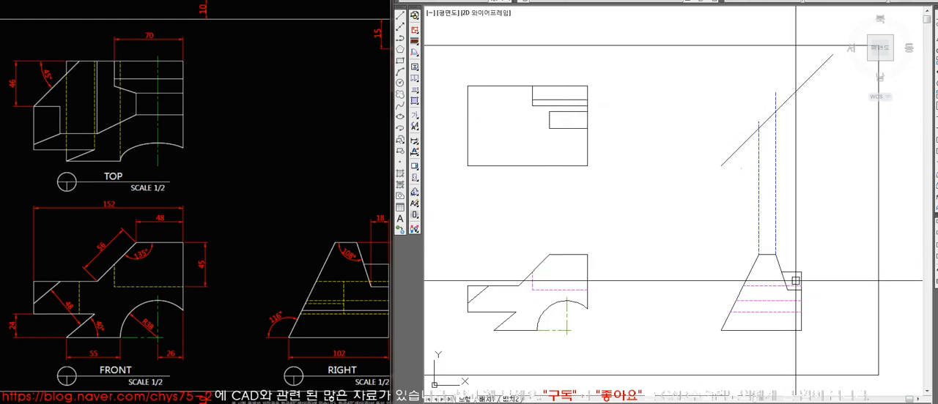
Try to project the right view's upper notch corner up past the 45° line, and erase the projection line.
text(l)
key(space)
click(782, 272)
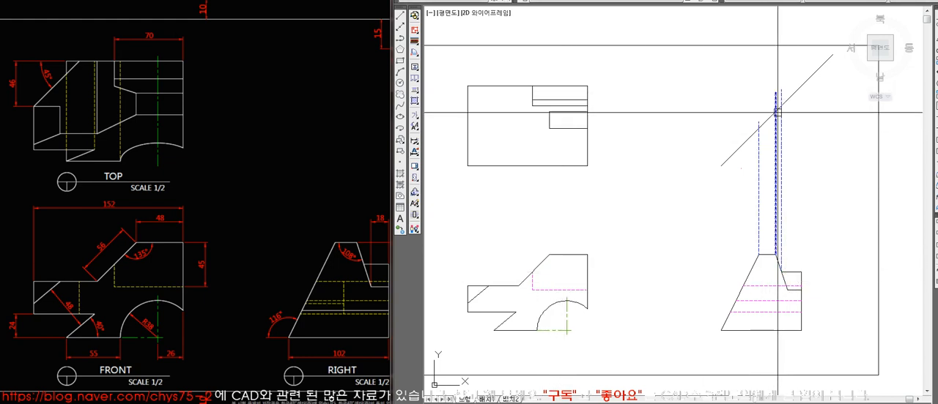
click(781, 106)
key(Escape)
click(780, 167)
key(space)
Erase the two vertical projection lines rising from the ends of the right view's top edge.
click(759, 176)
key(Delete)
click(775, 176)
key(Delete)
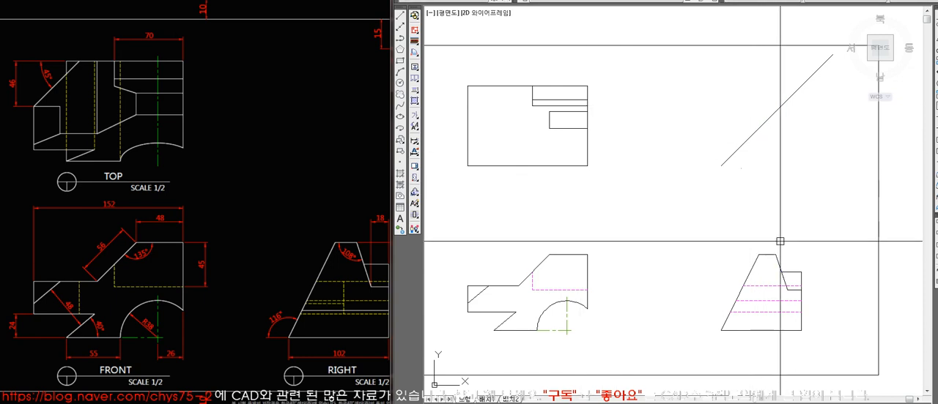
Project the point where the right view's notch slope meets the ledge top up past the 45° line and across to the top view.
click(781, 272)
click(781, 82)
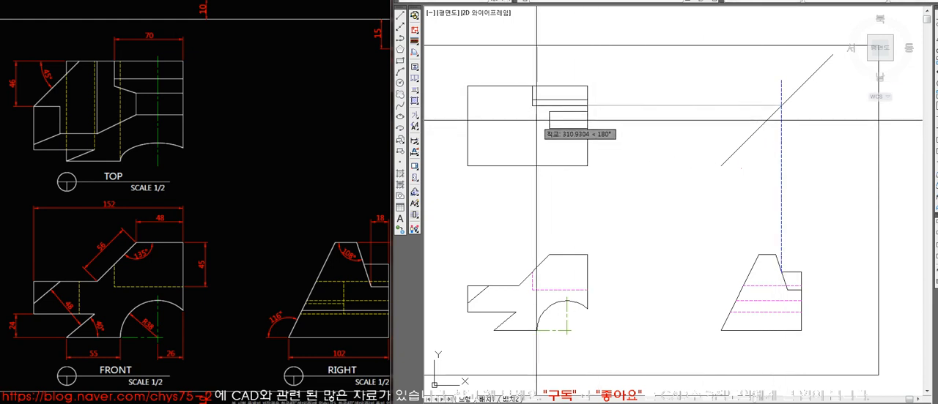
click(586, 106)
key(space)
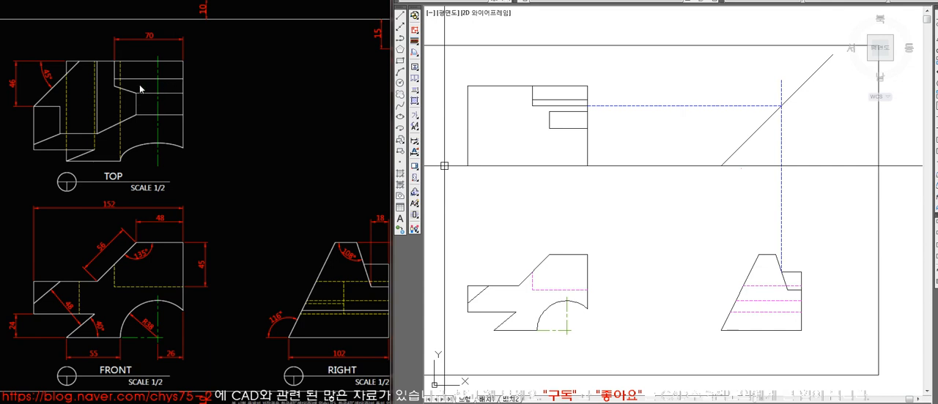
key(alt+Tab)
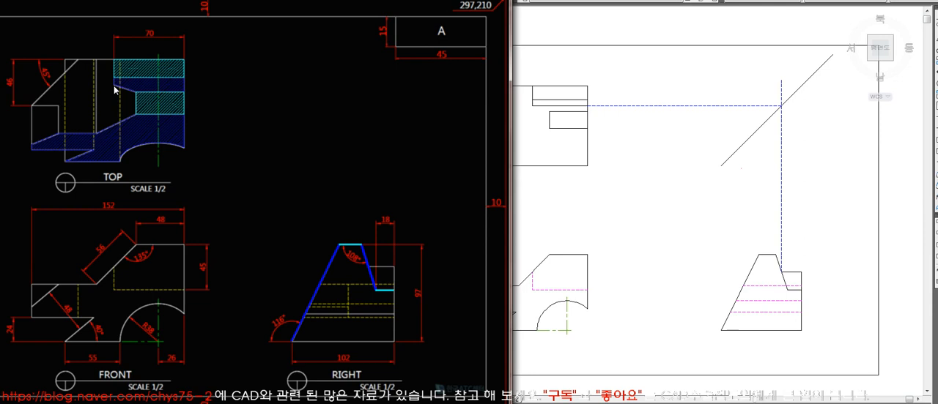
click(548, 280)
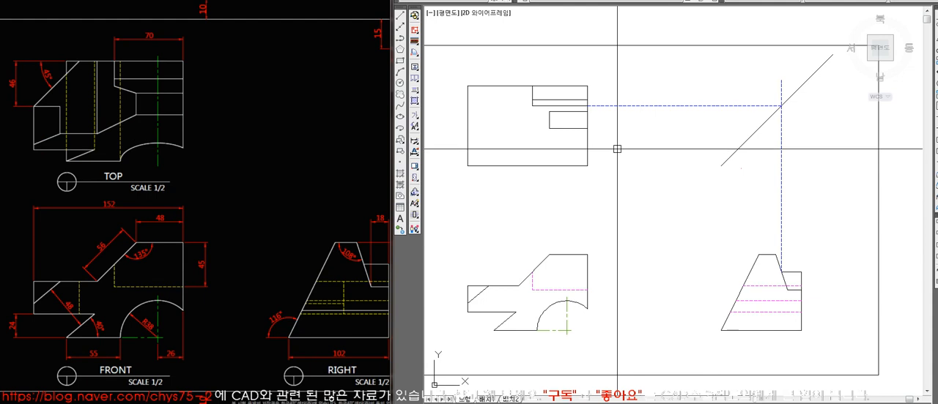
Join the top view's upper face to the inner face with a short slanted edge, erasing the replaced horizontal edge and the projection lines.
click(532, 106)
key(space)
click(574, 105)
key(Delete)
click(688, 106)
key(Delete)
click(788, 150)
click(764, 152)
key(Delete)
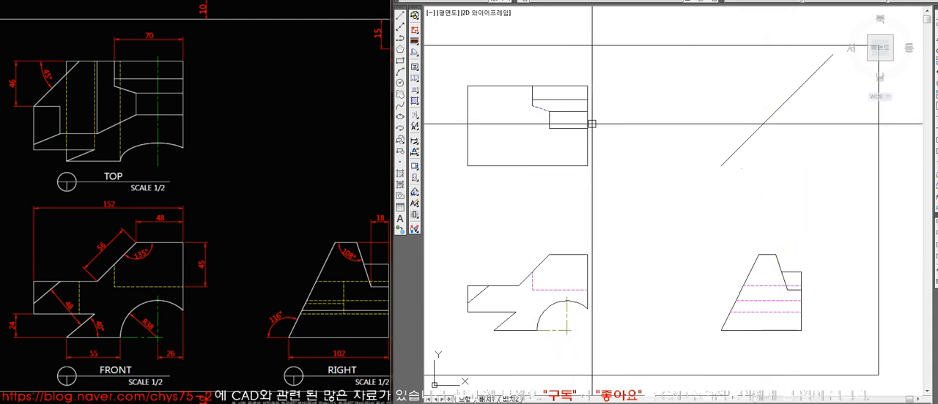
key(Escape)
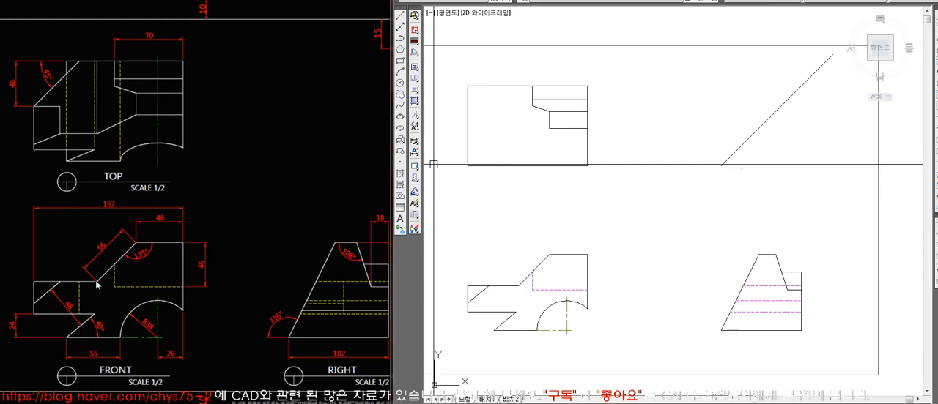
Project the foot of the front view's slope vertically up through the top view and trim the line at the top edge.
click(518, 285)
click(516, 67)
key(space)
text(tr)
key(space)
click(526, 85)
key(space)
click(518, 75)
key(space)
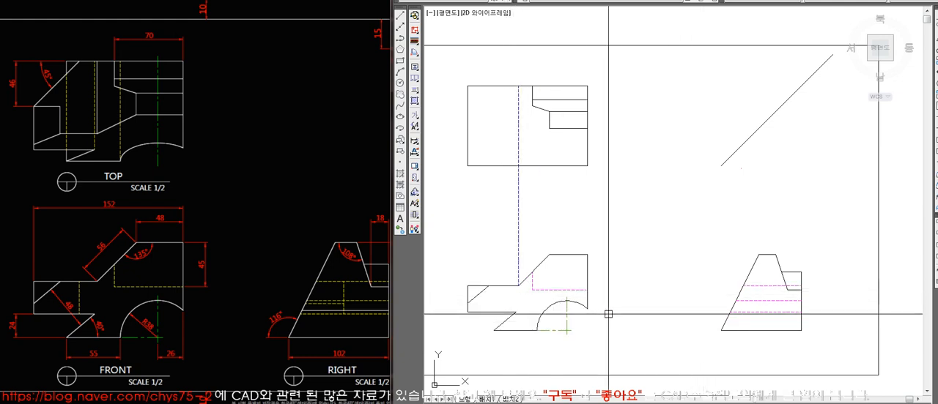
Carry the slope foot across to the right view's slanted edge, up past the 45° line and back across the top view.
click(518, 286)
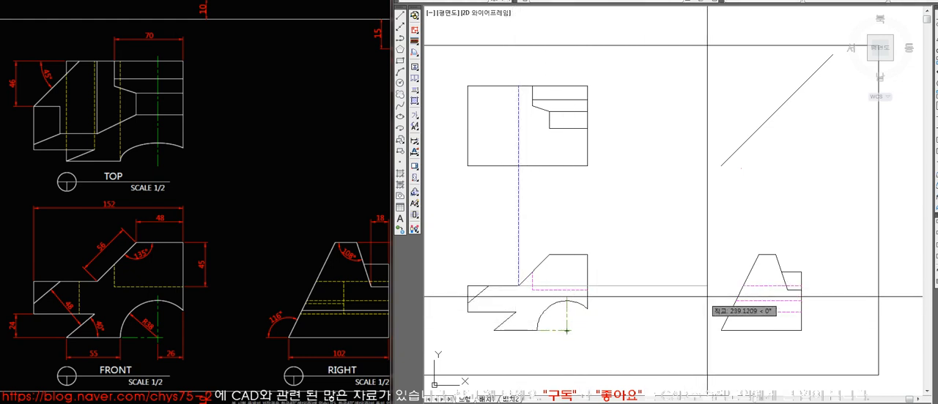
click(743, 286)
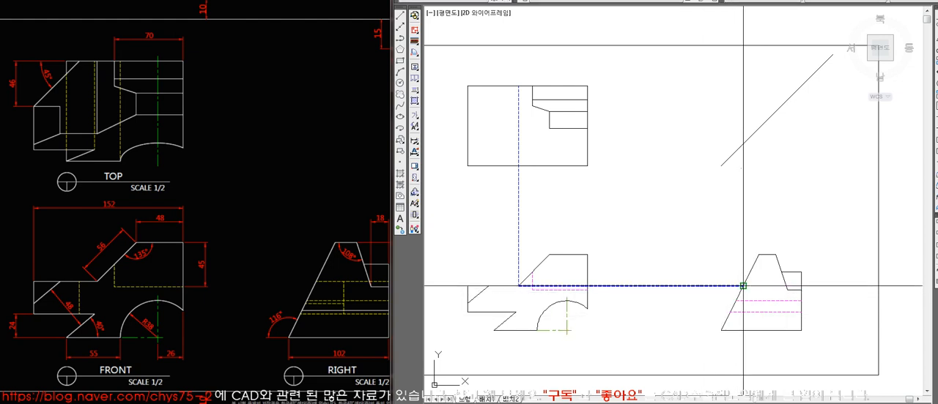
click(752, 97)
key(space)
key(space)
click(742, 143)
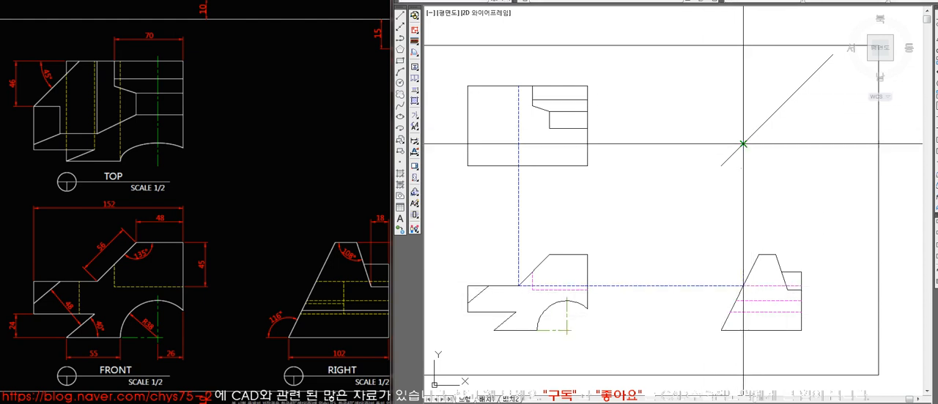
click(518, 145)
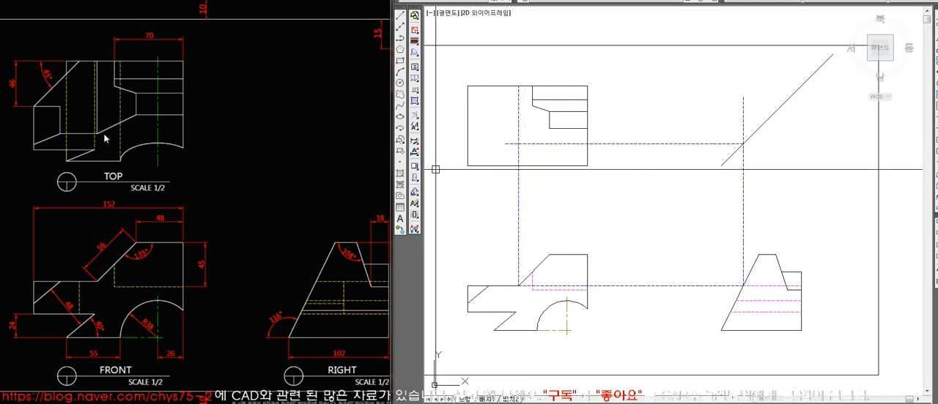
Trim the horizontal projection in the top view where it overshoots the slope foot's vertical projection.
click(519, 148)
text(tr)
key(space)
click(513, 145)
key(space)
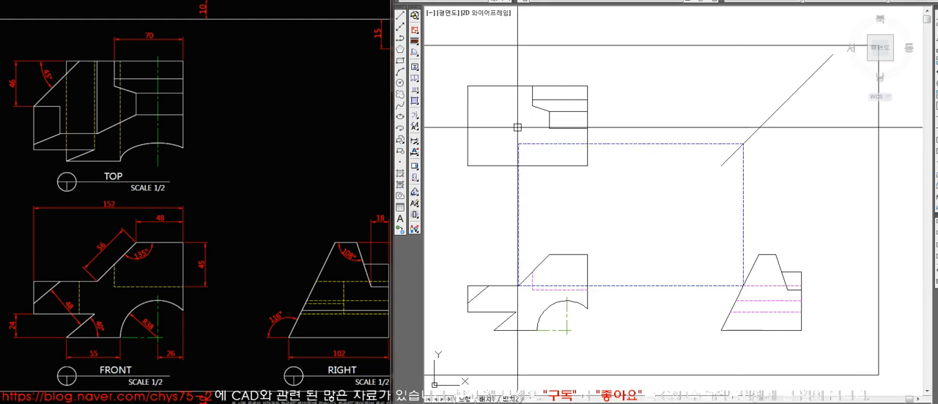
Draw the top view's vertical edge from the projected slope-foot corner to the top edge and match it to the solid outline.
click(518, 144)
click(519, 114)
key(space)
text(ma)
key(space)
click(533, 93)
click(518, 117)
key(space)
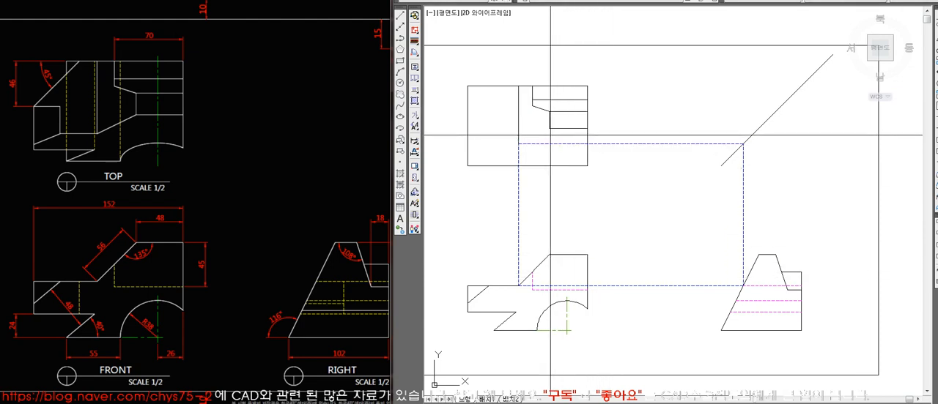
Draw the slanted edge from the slope-foot corner to the inner face's lower-left corner and match it to the solid outline.
click(519, 144)
key(space)
text(ma)
key(space)
click(561, 128)
click(540, 133)
key(space)
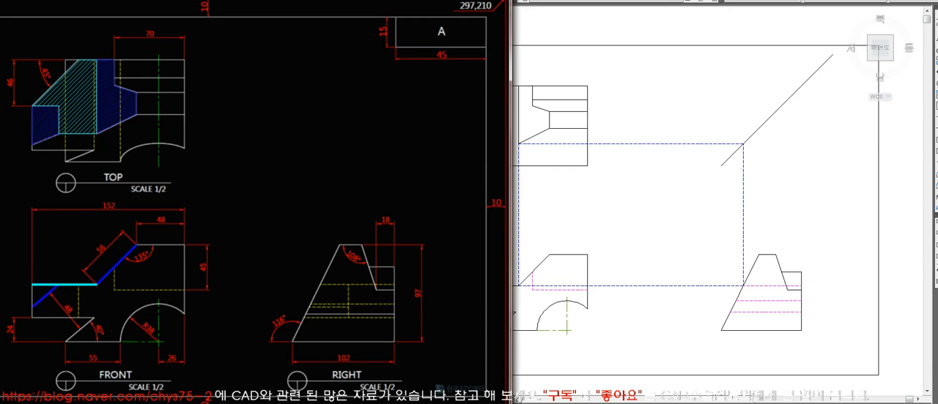
Project the upper end of the front view's small left slope up into the top view and extend the horizontal projection to it.
click(575, 269)
key(l)
key(space)
click(489, 285)
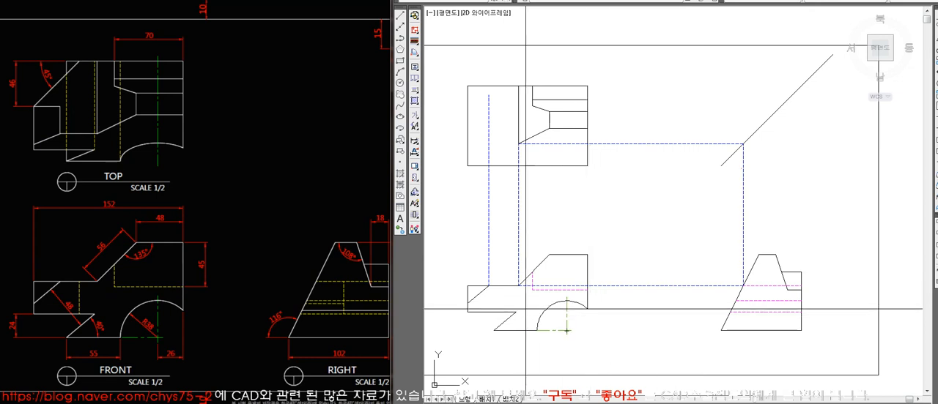
click(743, 286)
key(space)
text(ex)
key(space)
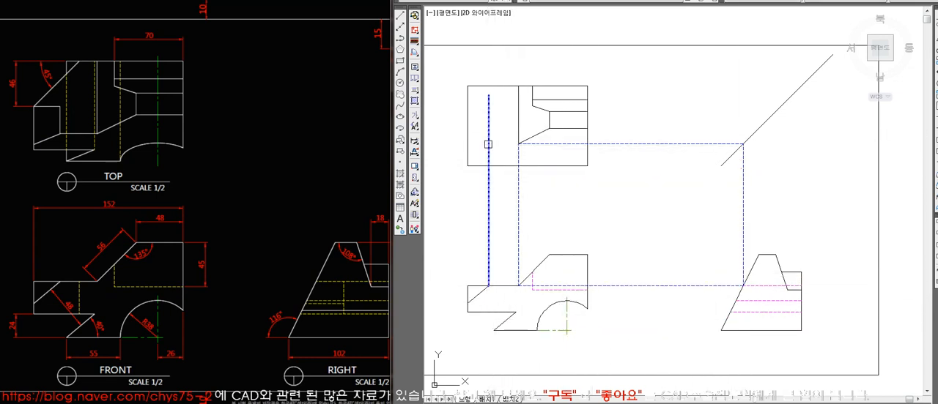
key(space)
Erase the slope foot's vertical and horizontal projection lines between the three views.
click(519, 204)
key(Delete)
click(652, 284)
key(Delete)
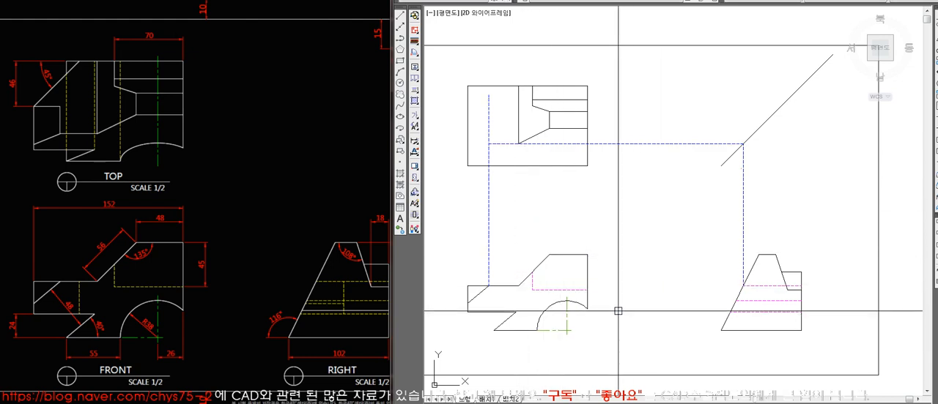
key(Escape)
click(742, 173)
key(Delete)
click(664, 144)
key(Delete)
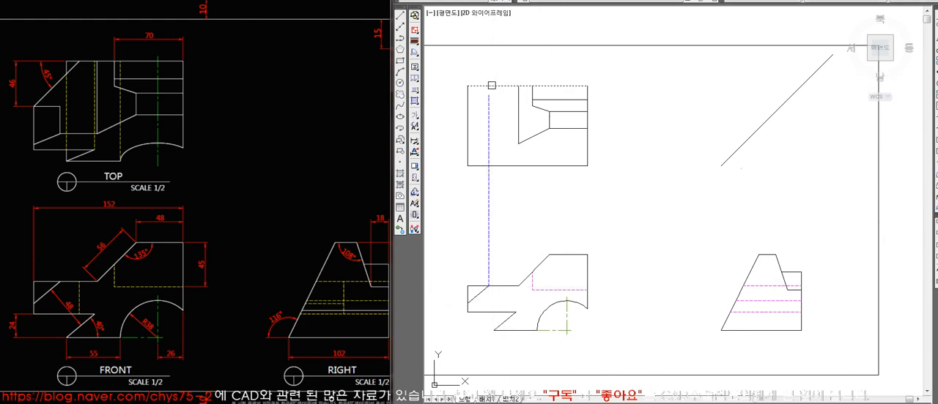
Project the small slope's upper end across to the right view's slanted edge, up past the 45° line and back to its vertical projection.
key(l)
key(Return)
click(489, 286)
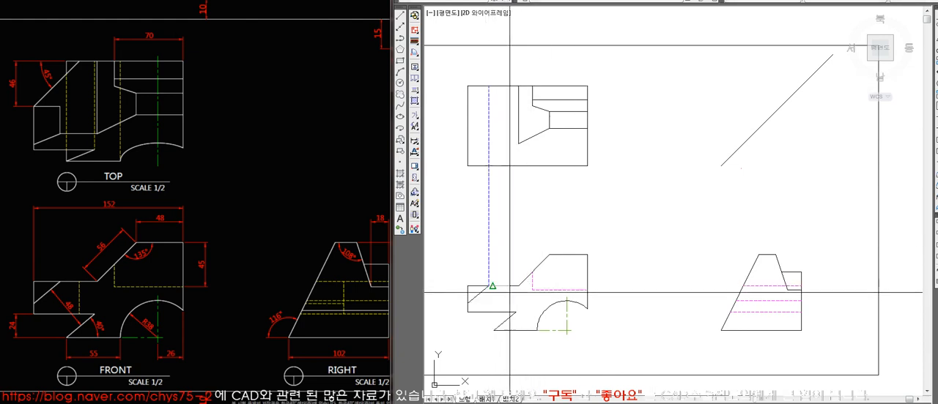
click(748, 287)
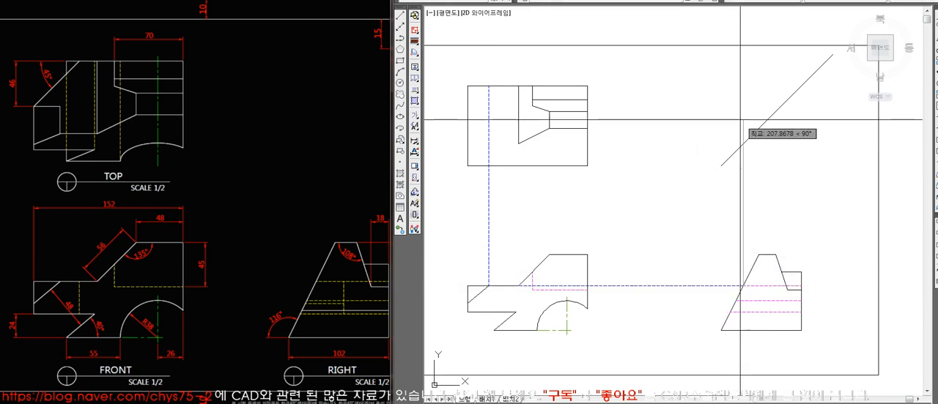
click(743, 144)
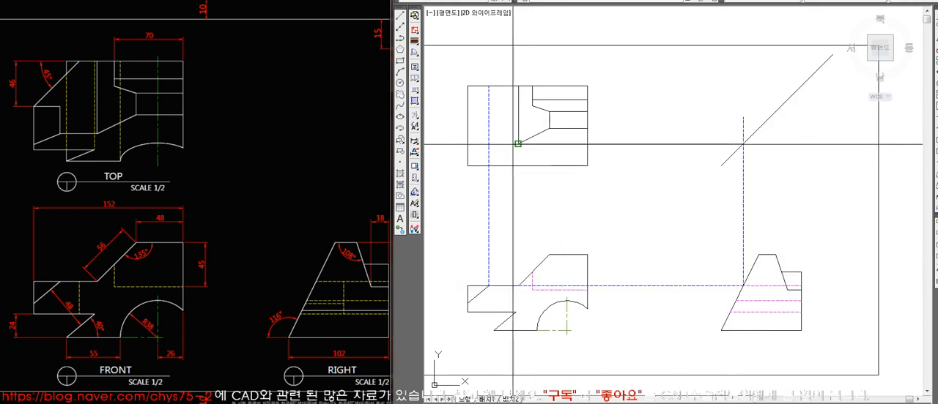
click(489, 143)
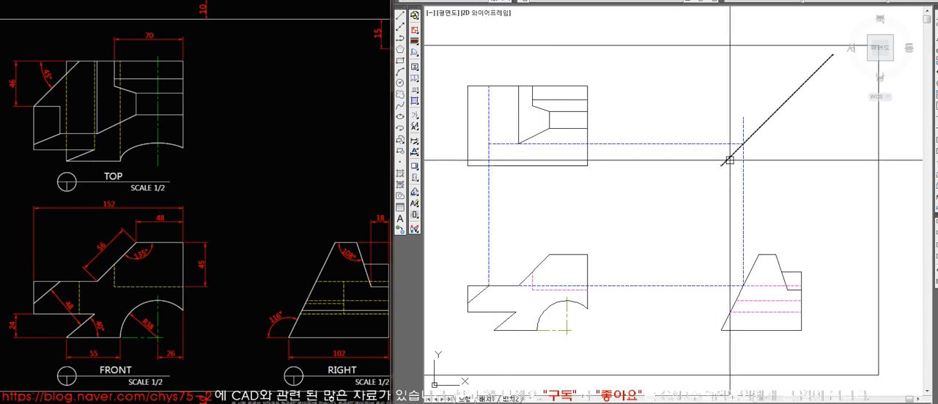
Trim the projections to the left face's lower and left edges in the top view and match them to the solid outline.
click(518, 132)
key(Escape)
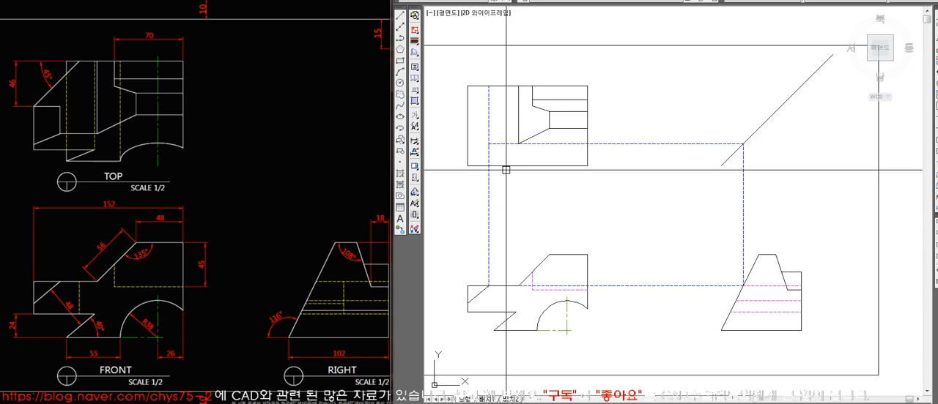
click(539, 144)
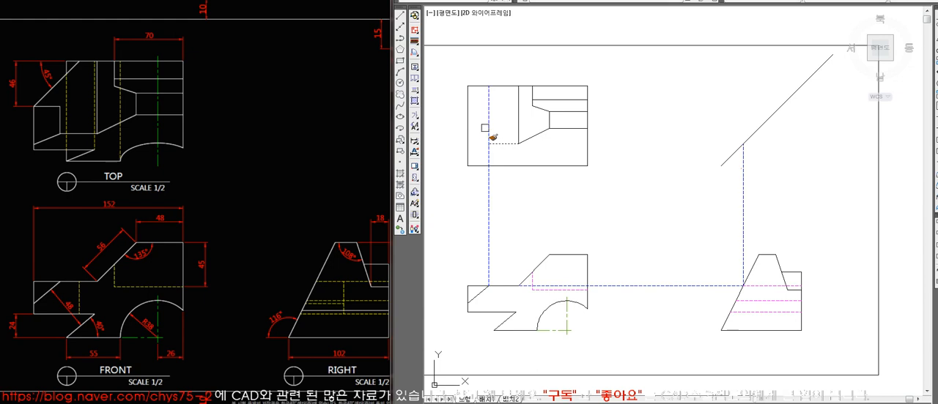
click(488, 176)
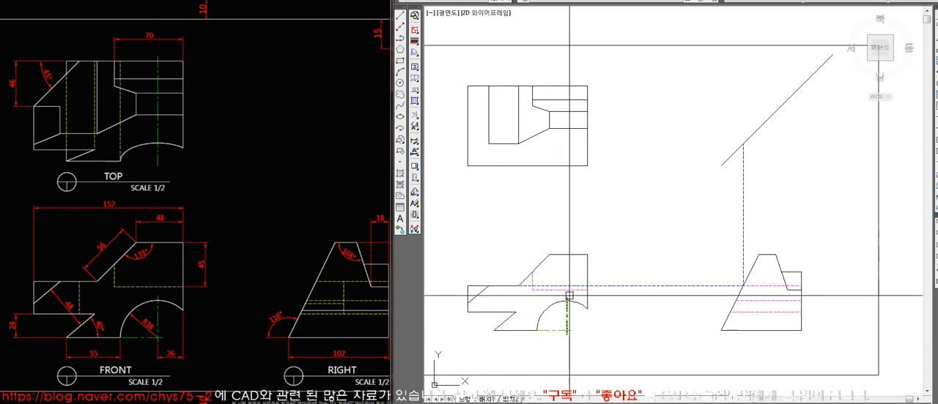
key(space)
key(space)
Erase the remaining projection lines between the front view, right view and 45° line.
click(795, 201)
click(682, 215)
key(space)
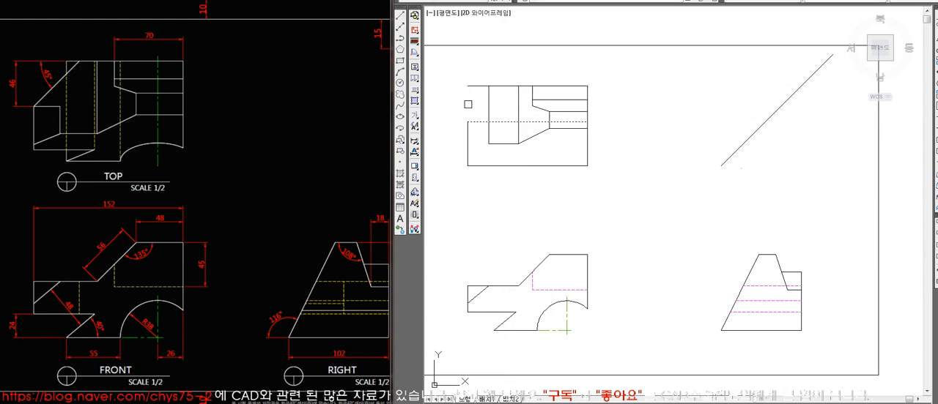
Erase the horizontal helper line and finish the top view's 45° corner cut, matching it to the solid outline and trimming the surplus top edge.
click(488, 122)
key(Delete)
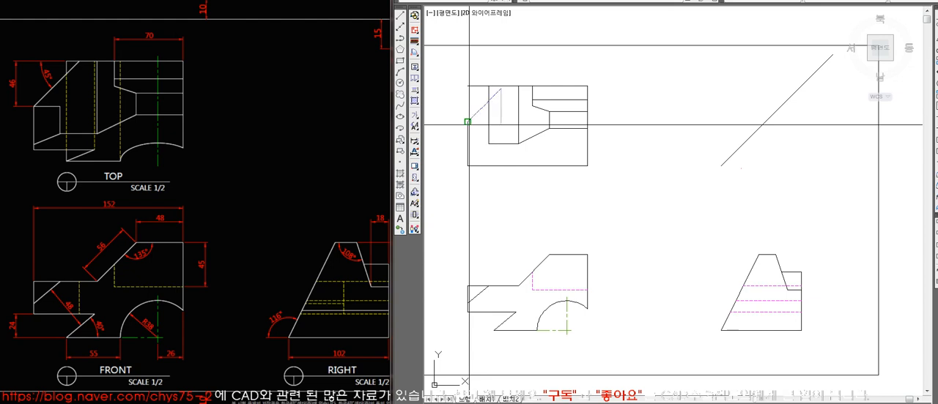
text(ma)
click(510, 88)
click(498, 93)
key(space)
text(tr)
click(487, 91)
key(space)
click(477, 86)
key(space)
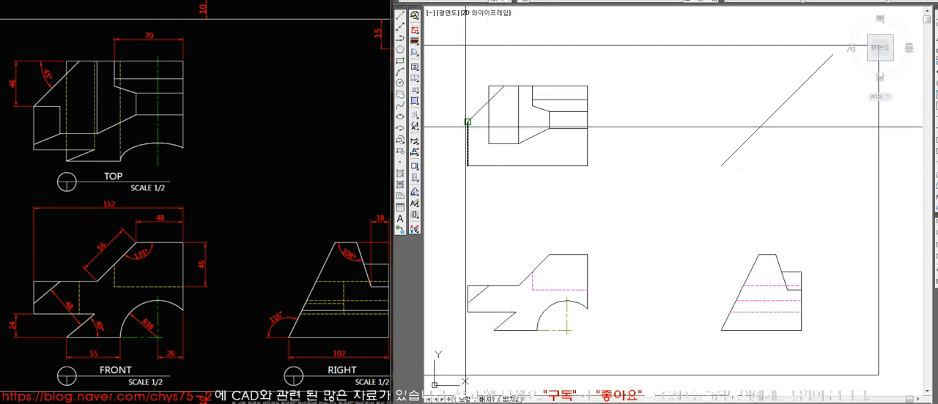
Draw the short horizontal edge from the 45° cut's lower end to the left face's vertical edge, and trim that edge above it.
click(507, 86)
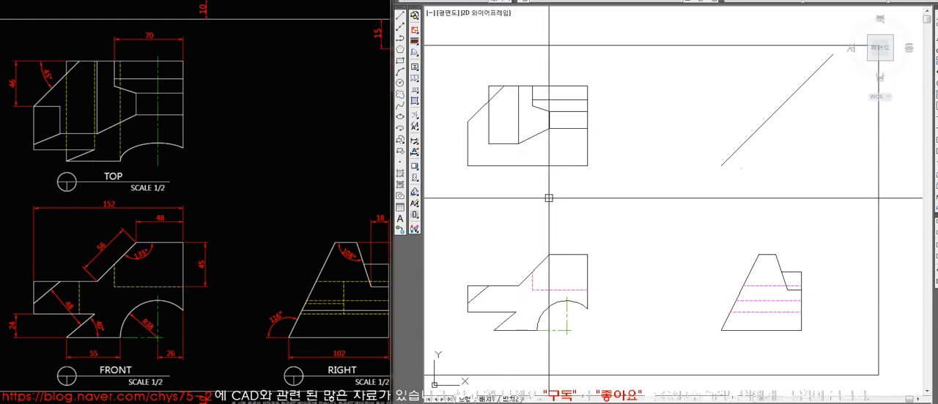
click(487, 129)
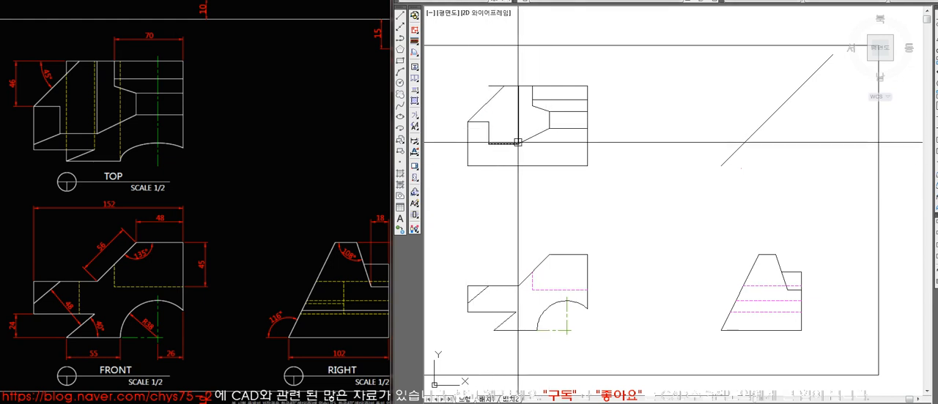
text(l)
key(space)
click(489, 122)
click(489, 86)
key(space)
text(tr)
key(space)
key(space)
click(491, 109)
key(space)
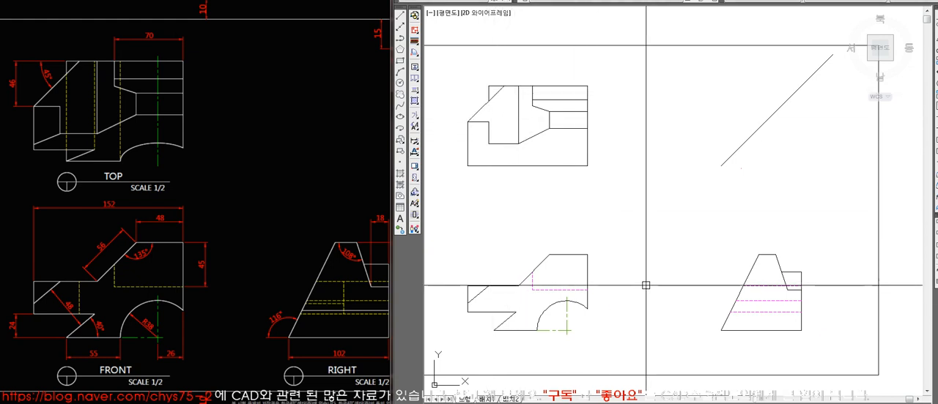
Project the front view's bottom-left corner up to the top view, trim it between the top edge and 45° cut, and match it to the outline.
click(493, 332)
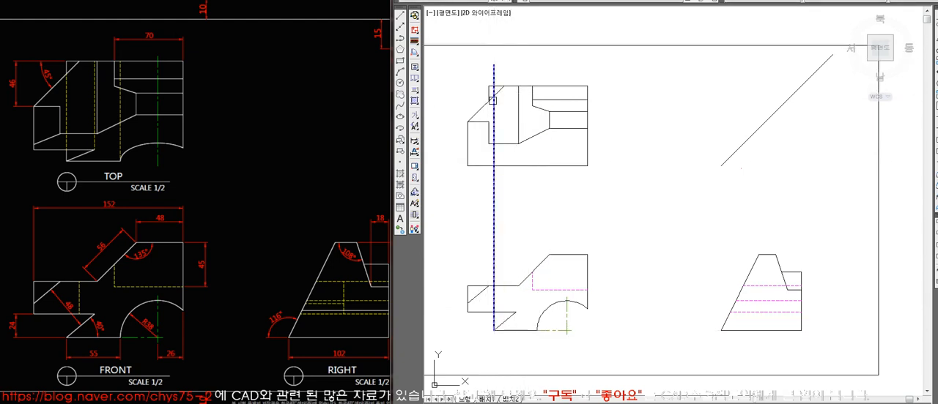
scroll(489, 90, up, 5)
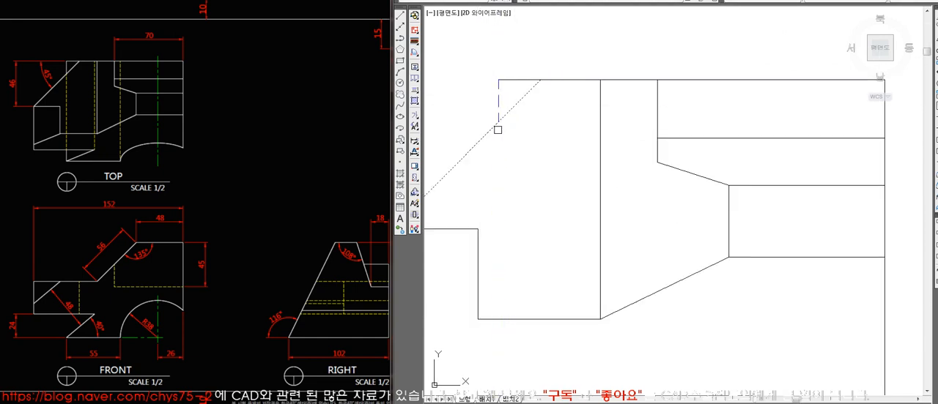
scroll(506, 83, down, 5)
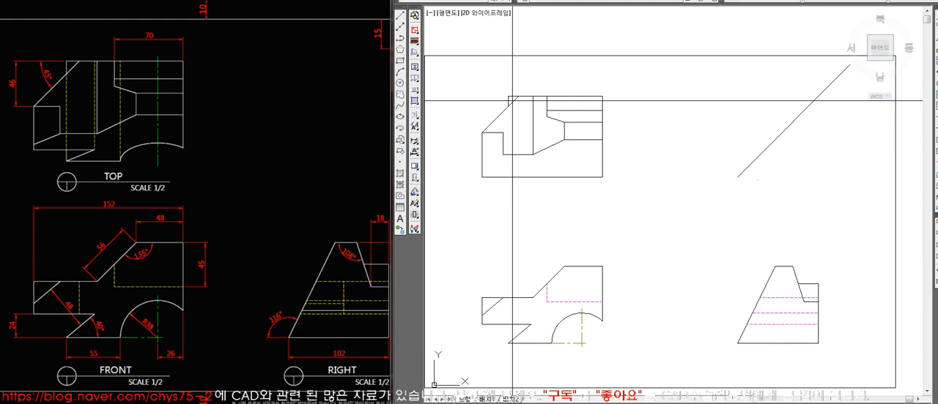
scroll(518, 123, up, 2)
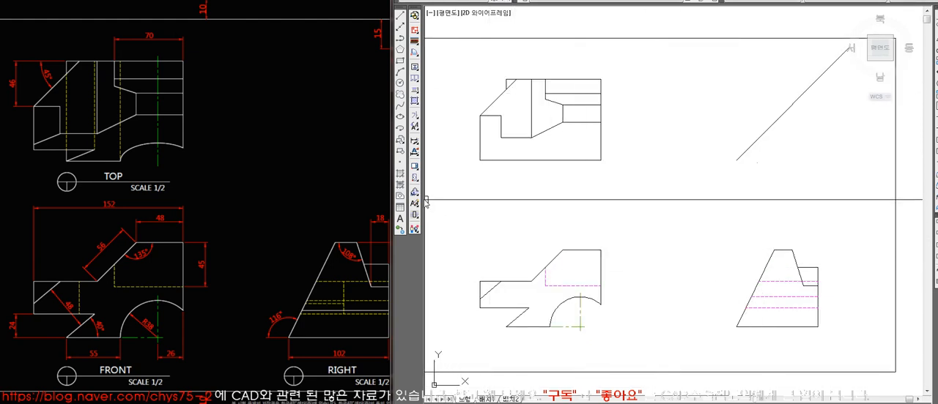
Project the front view's left diagonal cut endpoint horizontally to the right view's slanted edge, then vertically up to the 45° line.
click(358, 185)
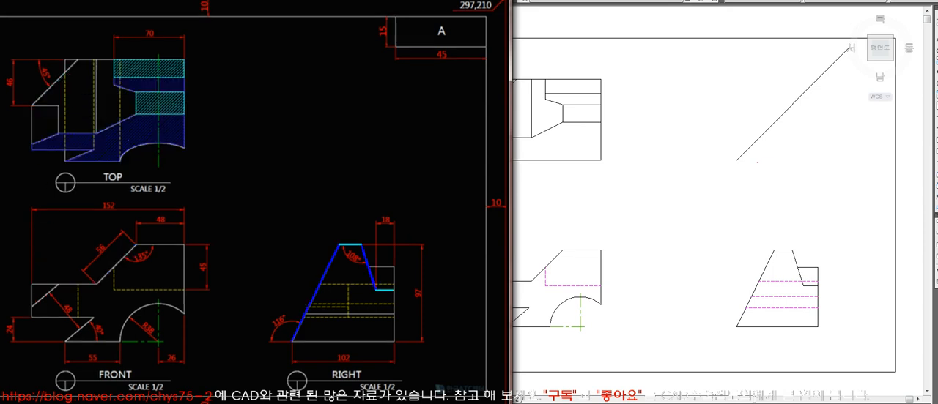
click(548, 272)
text(l)
key(space)
click(480, 299)
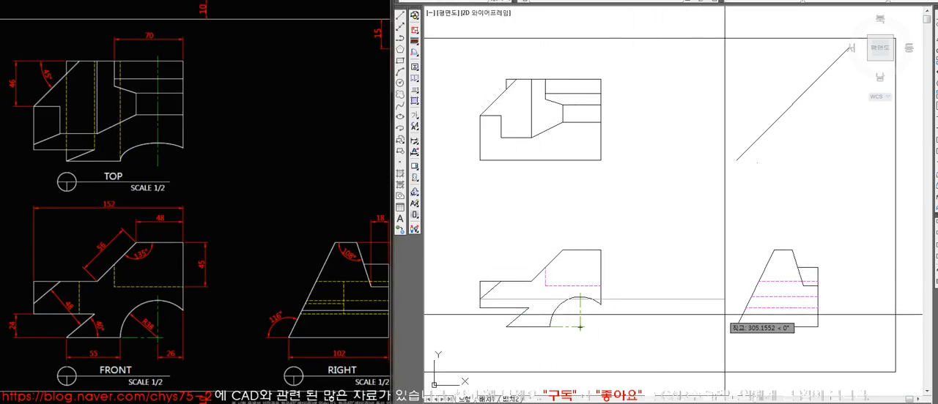
click(781, 309)
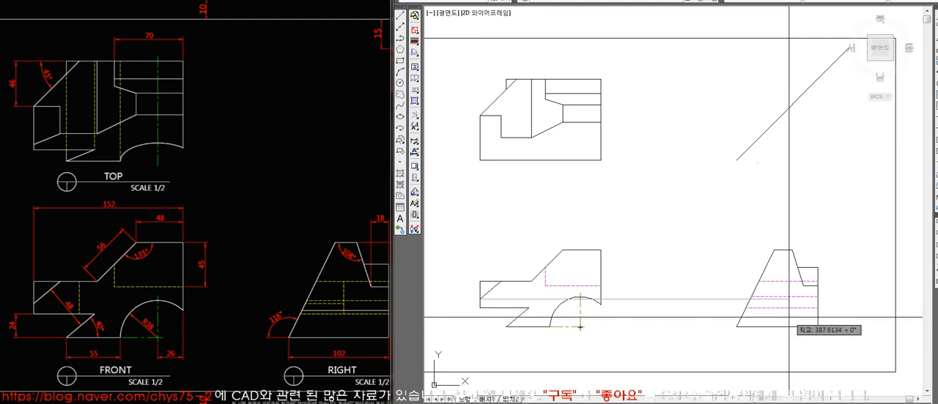
key(space)
key(space)
click(749, 296)
click(750, 139)
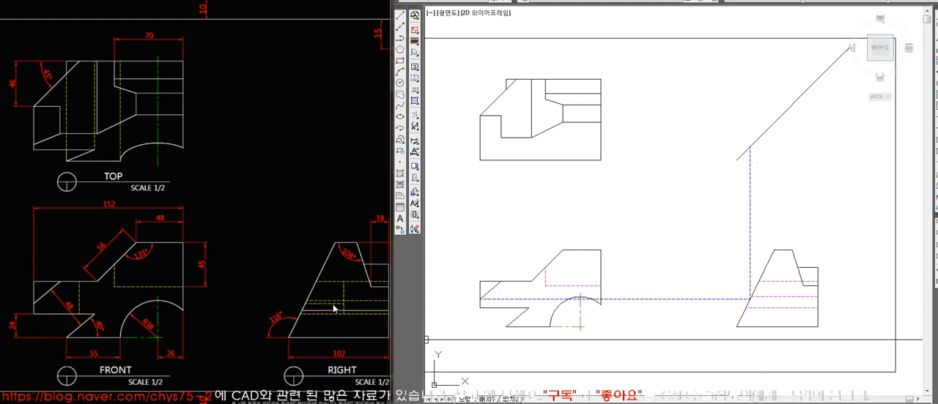
Carry the projection horizontally from the 45° line to the top view's left edge, and draw the slanted edge from there to the step's lower corner.
text(l)
key(space)
click(750, 148)
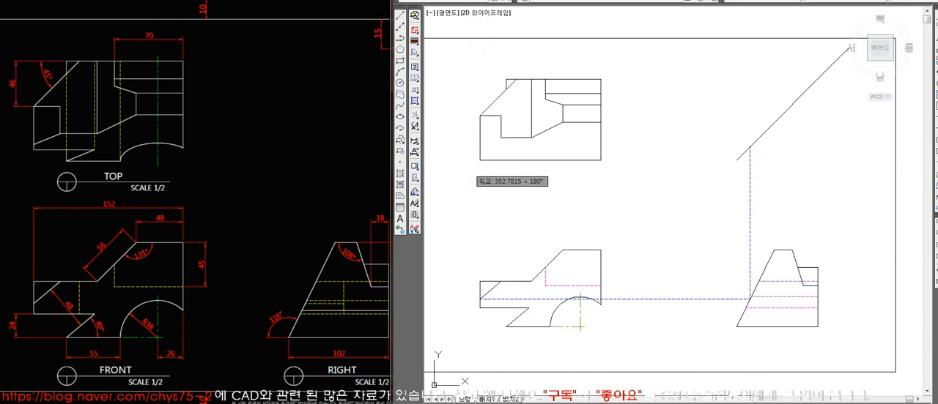
click(471, 167)
key(space)
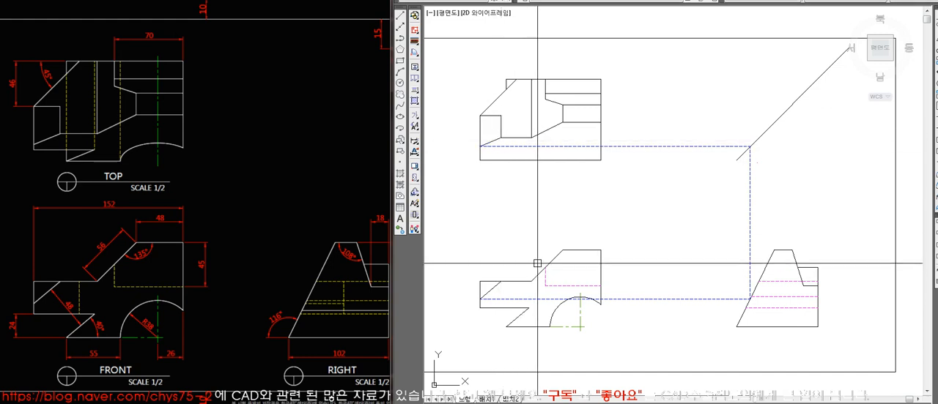
Draw a vertical projection line from the top view's new slanted edge endpoint down to the front view's diagonal cut endpoint.
text(l)
key(space)
click(480, 147)
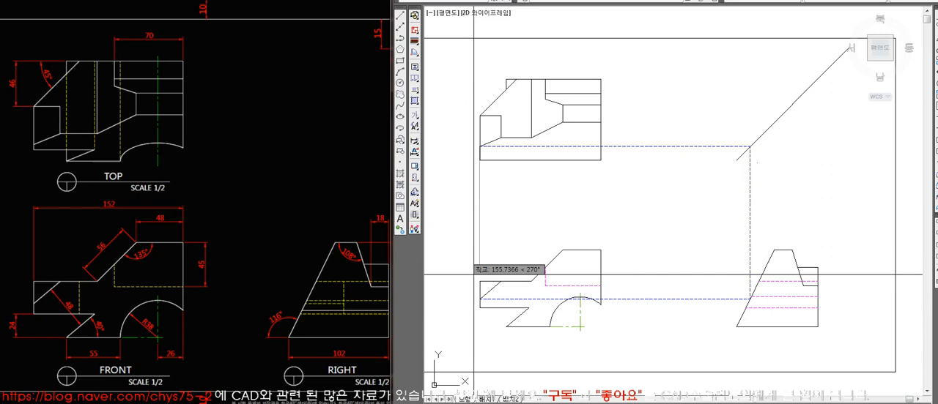
click(480, 299)
key(space)
Erase the four projection lines linking the front view, right view, 45° line and top view.
drag(781, 228, 733, 217)
drag(701, 112, 684, 180)
drag(598, 188, 465, 202)
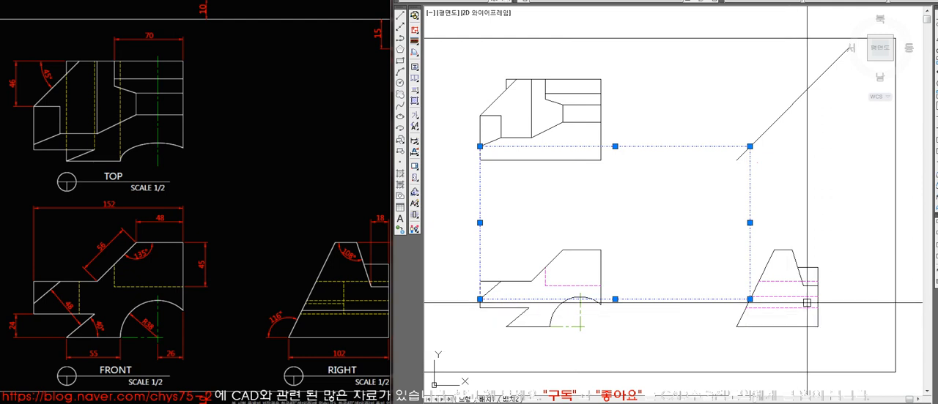
key(Delete)
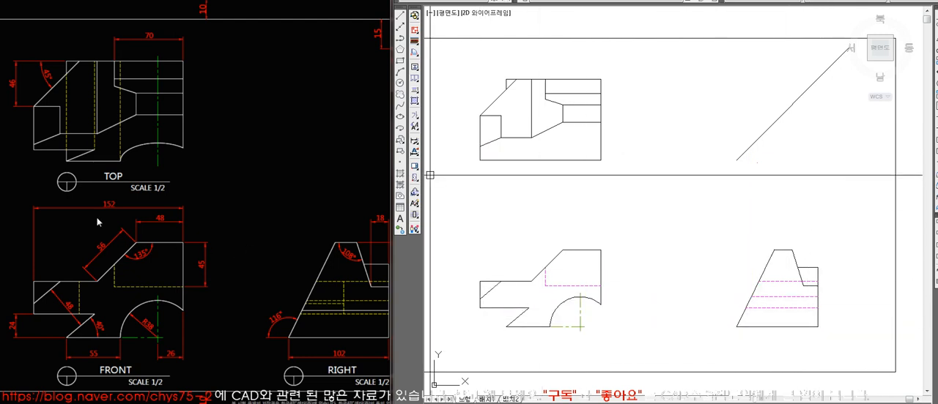
Project the front view's lower-left corner via the right view and 45° line to the top view, and trim the left edge below it.
text(l)
key(space)
click(480, 308)
click(745, 309)
click(747, 170)
click(746, 151)
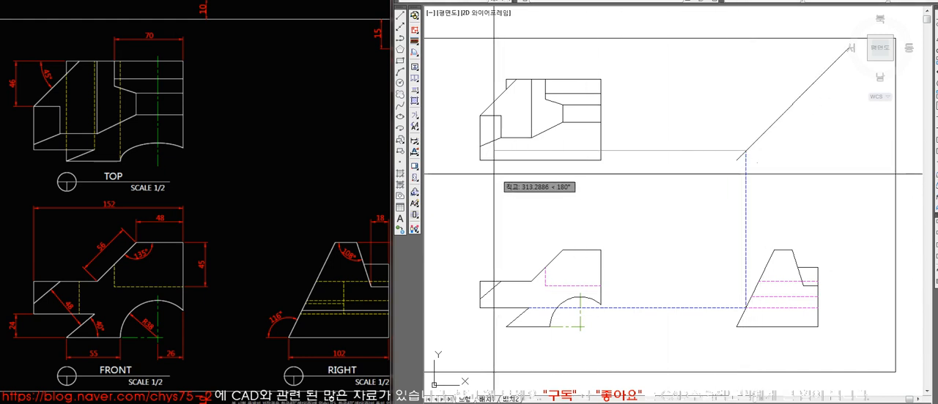
click(469, 175)
key(Return)
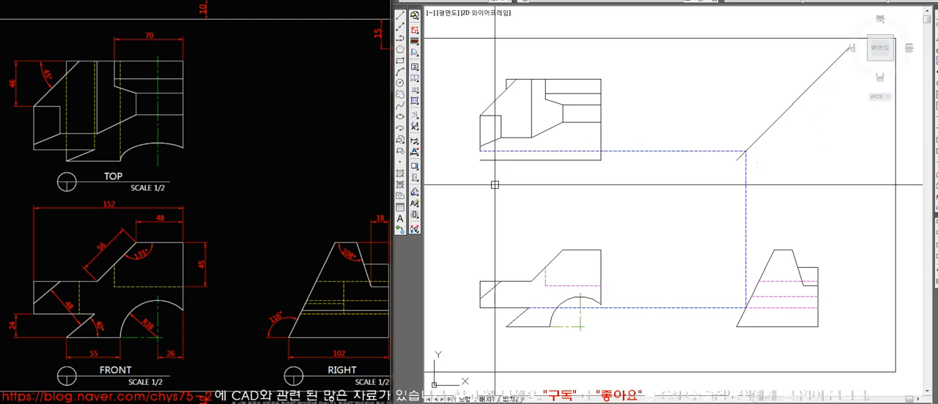
Match the top view's new horizontal projection line to the solid outline and erase the remaining dashed projection lines.
text(ma)
key(space)
click(591, 159)
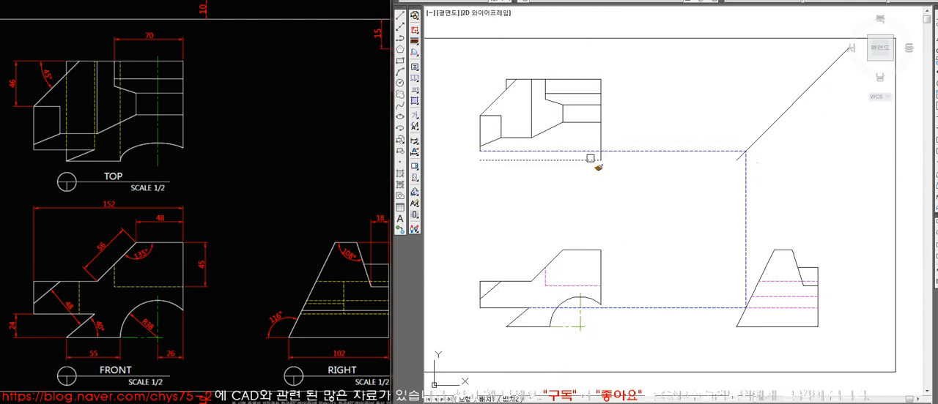
key(space)
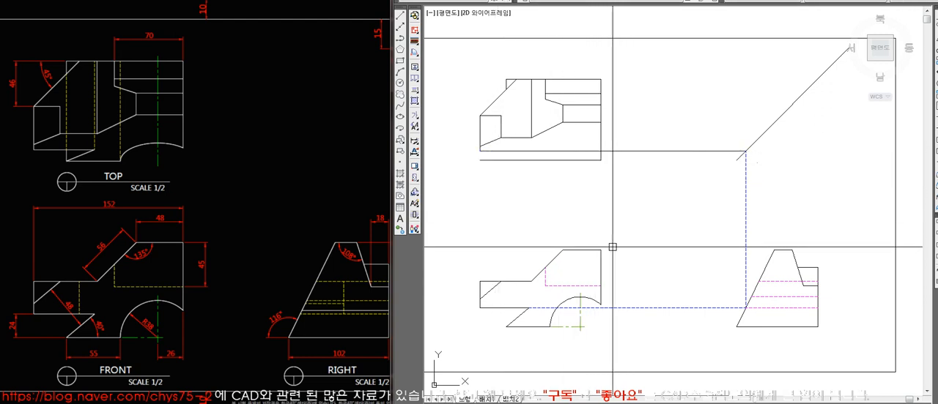
key(Delete)
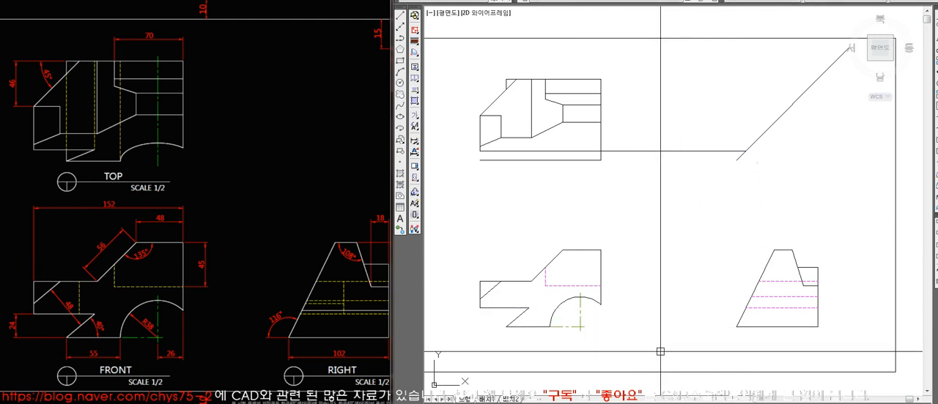
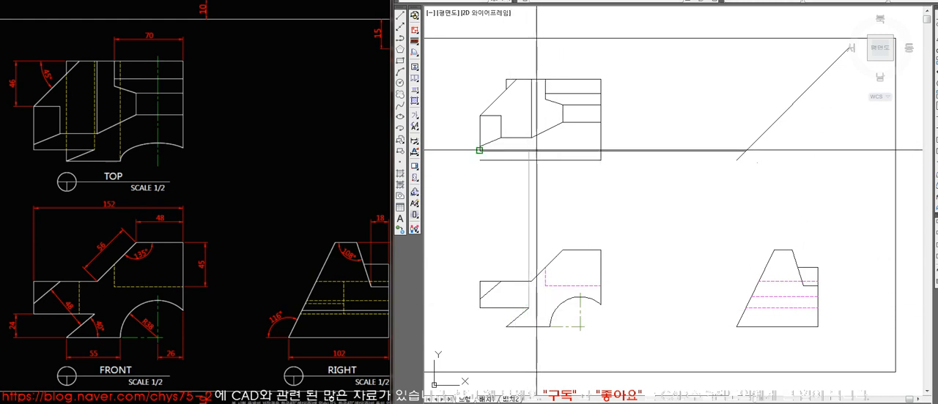
Draw a horizontal line from the top view's lower-left corner and trim it at the vertical projection line.
click(534, 150)
key(space)
text(tr)
key(space)
click(529, 181)
key(space)
Project the front view's diagonal cut endpoint to the right view's slanted edge, up to the 45° line and back to the top view.
click(528, 308)
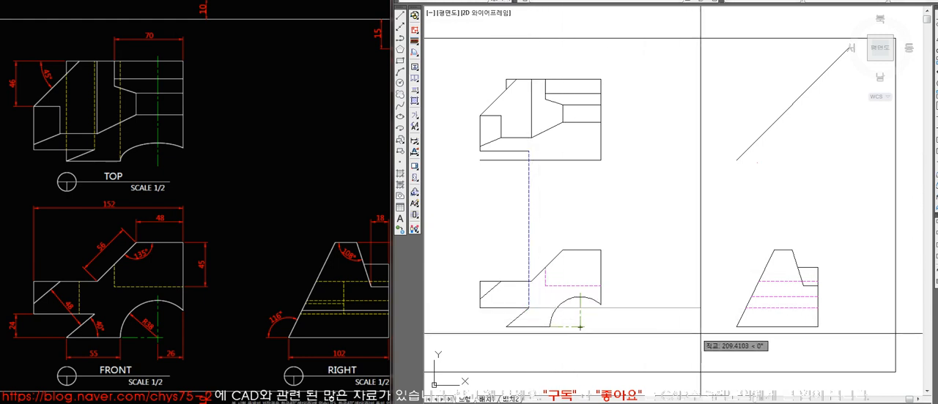
click(745, 308)
key(space)
text(l)
key(space)
click(745, 151)
click(529, 151)
key(space)
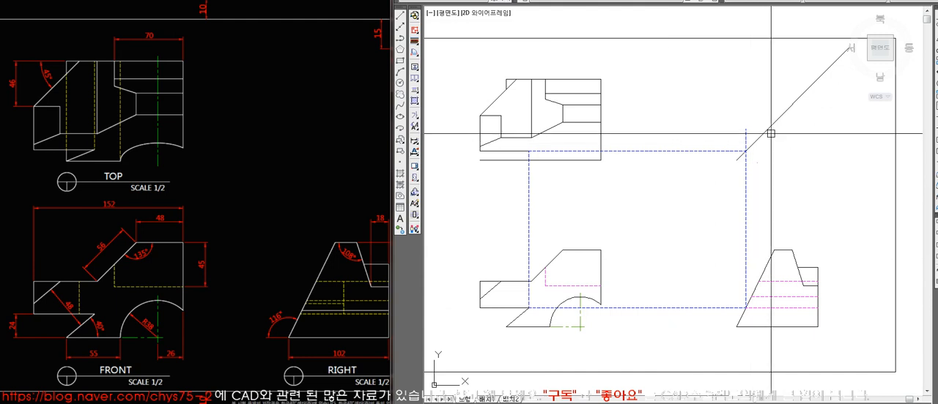
click(747, 134)
key(space)
Erase the four projection lines joining the front view's diagonal cut endpoint, the right view, the 45° line and the top view.
click(773, 187)
click(506, 213)
click(661, 131)
click(648, 351)
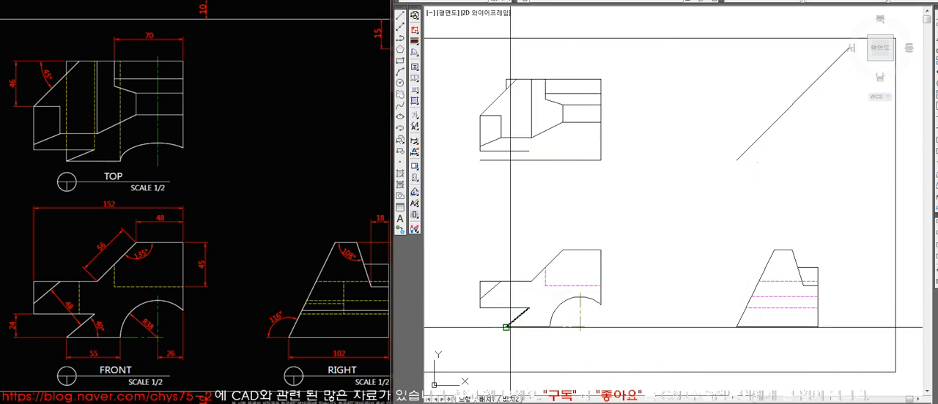
Draw a vertical projection line from the front view's lower-left base corner to the top view's bottom edge and trim the edge beyond it.
click(506, 327)
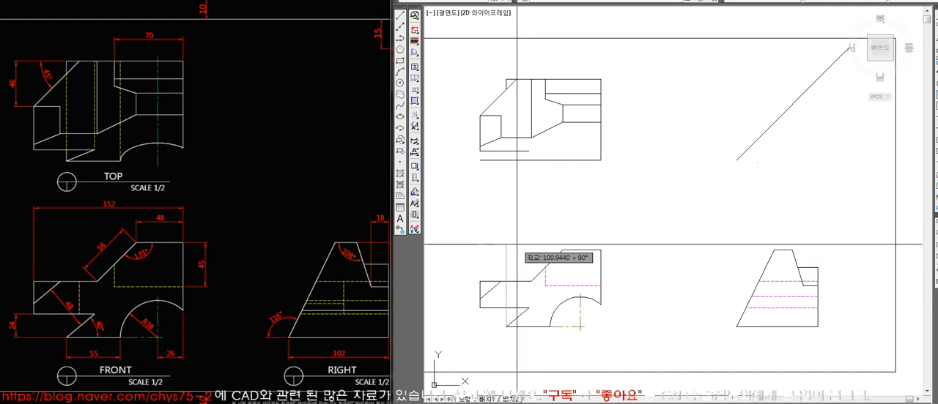
click(506, 160)
key(Return)
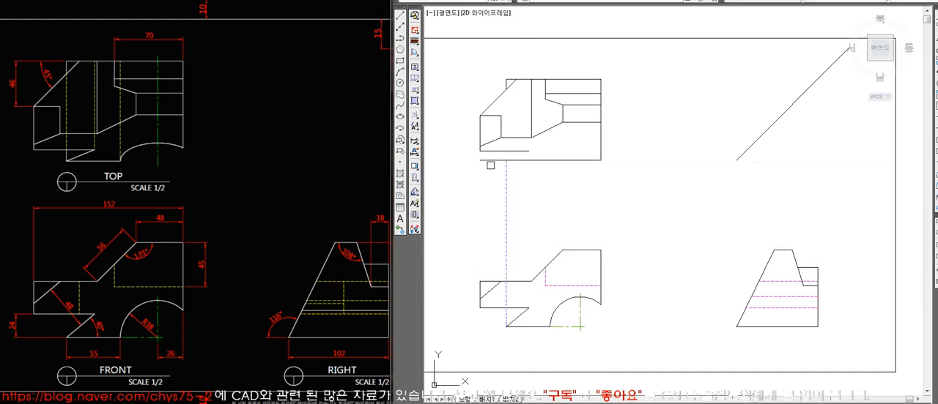
click(488, 162)
key(Return)
Draw projection lines from the front view's lower-left base corner through the right view and 45° line to the top view's bottom edge.
text(co)
key(Return)
click(506, 311)
key(Return)
click(506, 327)
click(736, 328)
click(736, 160)
click(506, 160)
key(Return)
Erase the base corner's projection lines and draw the top view's slanted edge joining the bottom edge to the short horizontal edge.
click(750, 203)
click(486, 226)
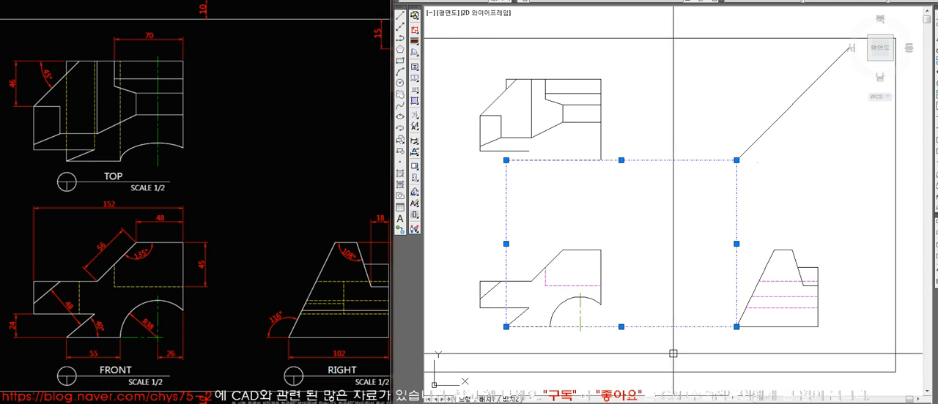
key(Delete)
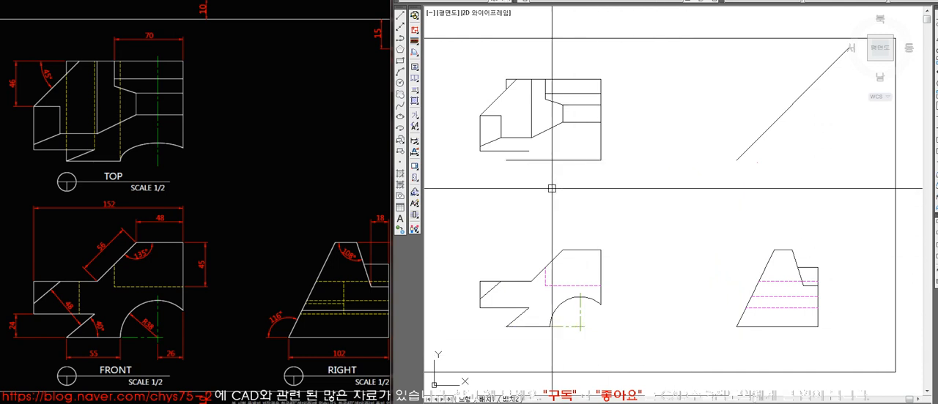
click(506, 160)
key(space)
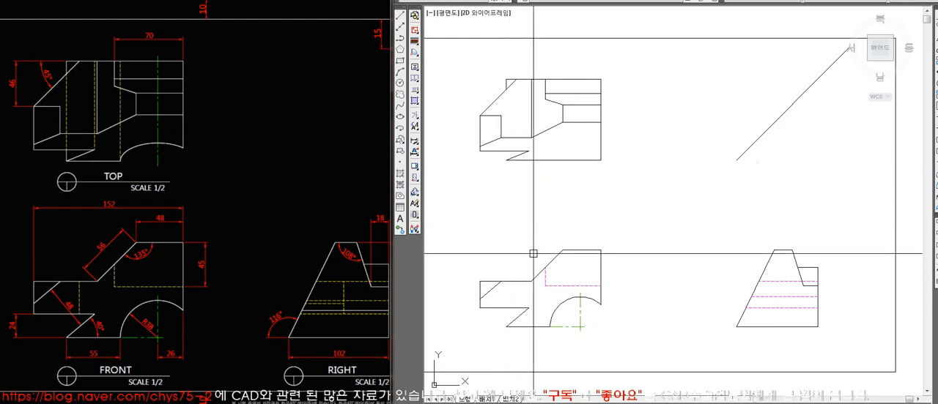
Draw a vertical line from the left end of the top view's bottom edge up to its 45° slanted edge.
key(space)
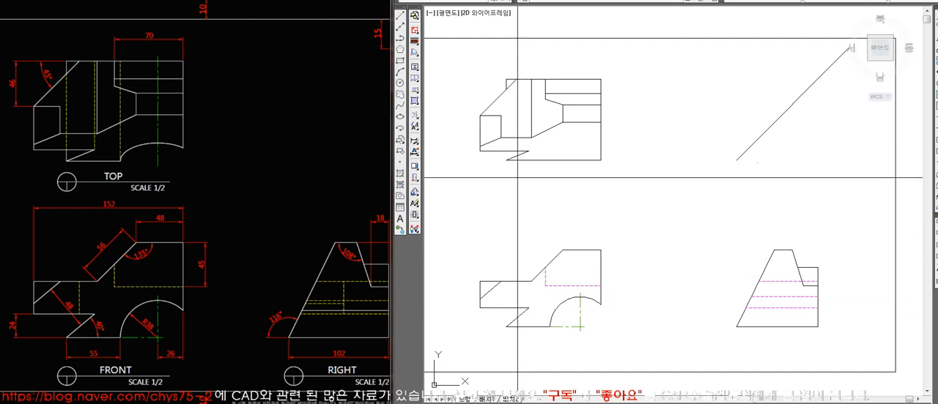
click(506, 159)
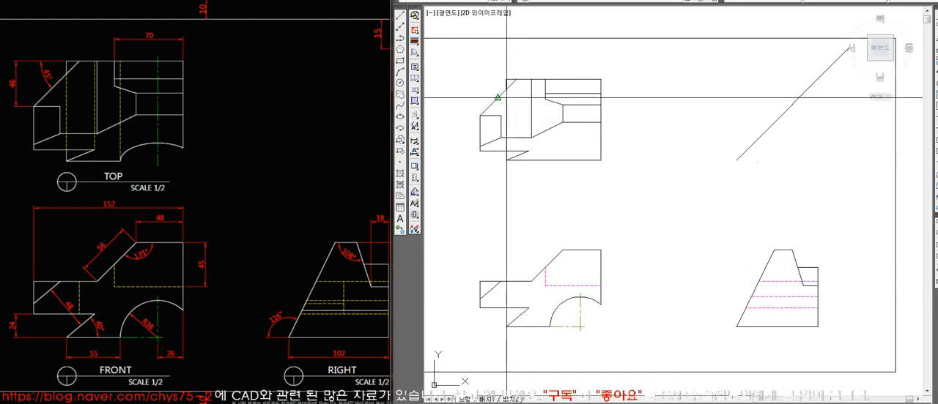
key(space)
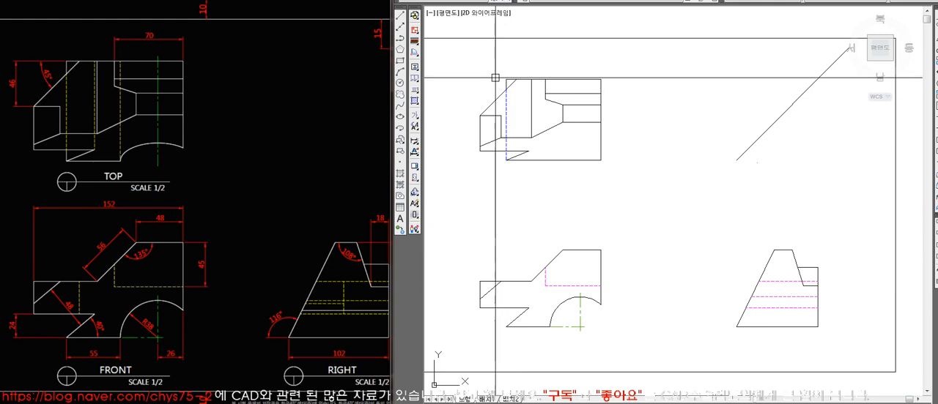
click(527, 112)
Move the top view's new vertical line to the magenta dashed hidden-line layer.
key(z)
key(space)
key(p)
key(space)
click(505, 132)
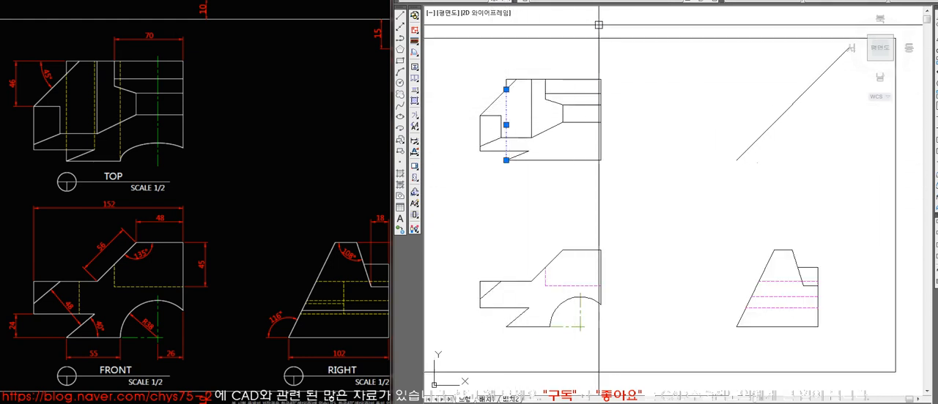
click(639, 4)
click(584, 47)
key(Escape)
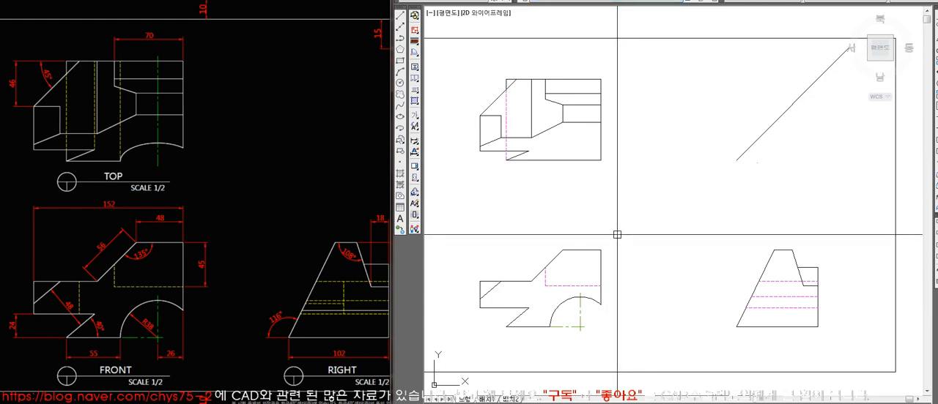
Draw a vertical line from the lower slanted edge's upper end to the top view's upper edge as a hidden line.
key(l)
key(space)
click(528, 151)
click(529, 79)
key(space)
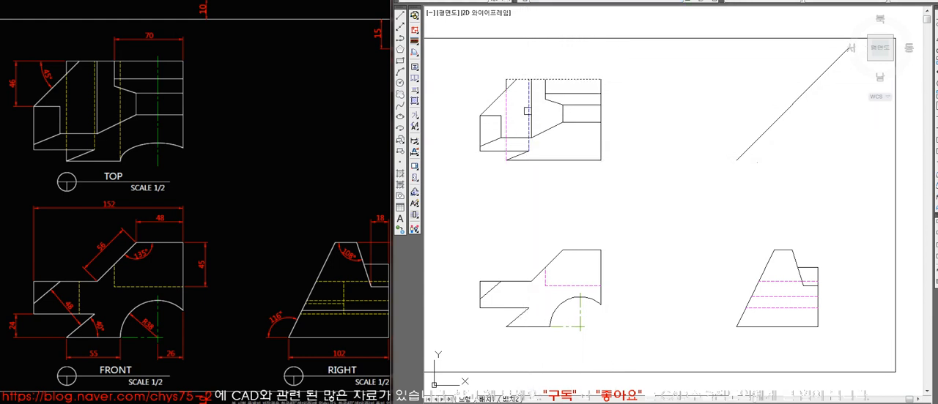
key(space)
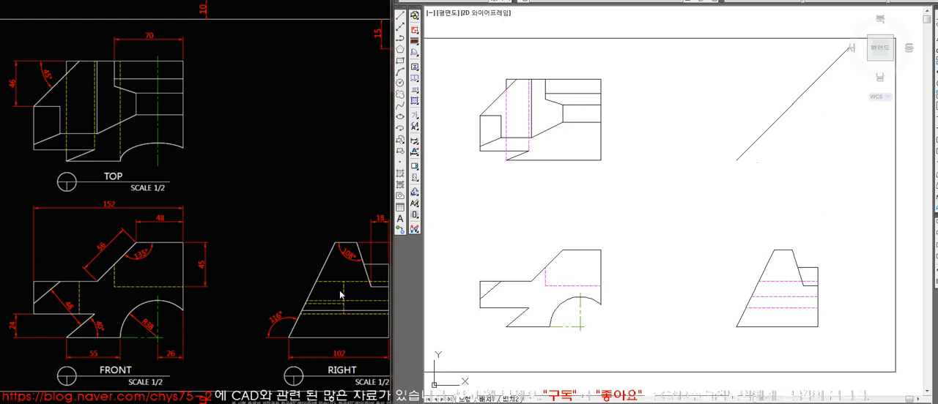
click(501, 281)
click(760, 282)
key(space)
click(479, 308)
click(744, 307)
key(space)
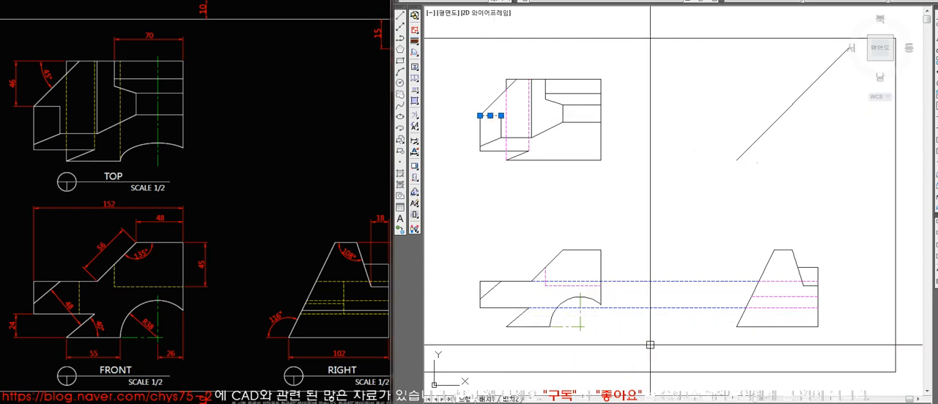
click(669, 335)
click(656, 258)
key(Delete)
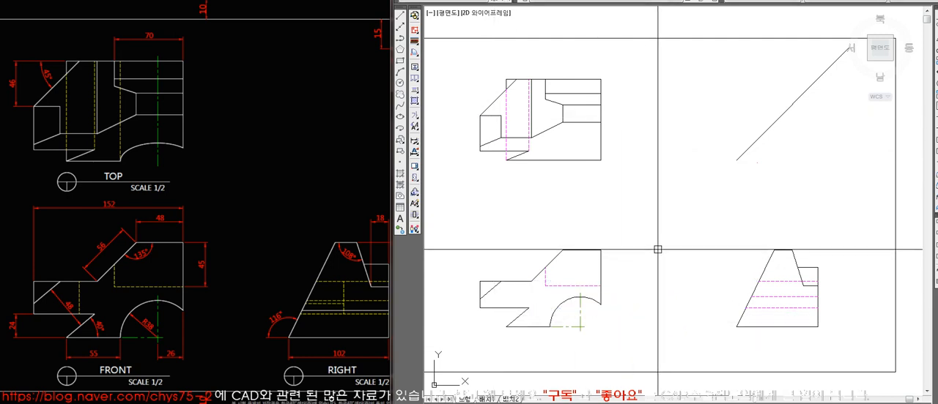
Project the top view's lower-left corner horizontally to the 45° line and down to the right view's slanted edge.
click(480, 151)
click(789, 159)
key(space)
key(space)
click(747, 151)
click(746, 308)
key(space)
key(space)
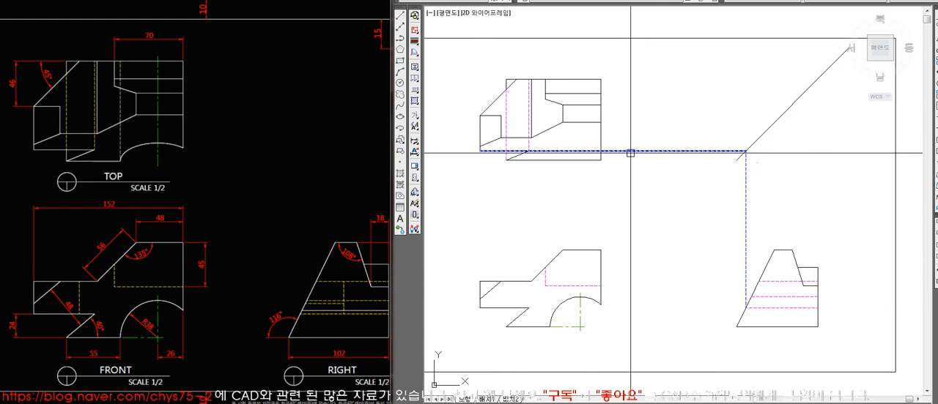
Project the left end of the top view's bottom edge to the 45° line and down to the right view's base corner.
click(506, 160)
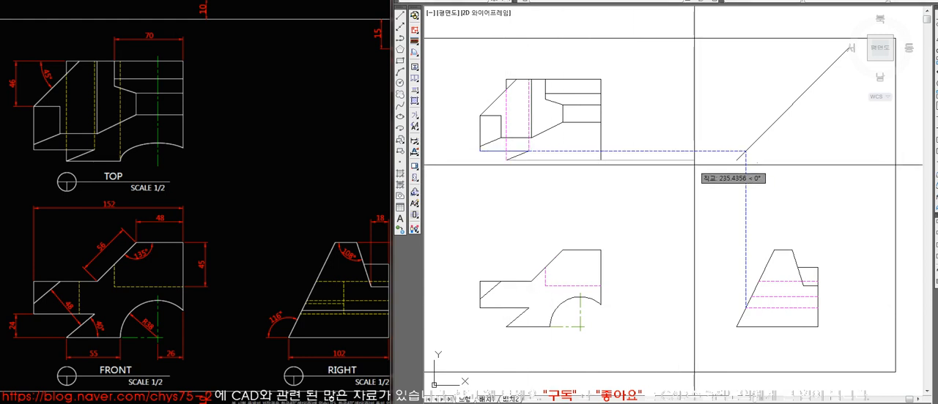
click(745, 159)
key(space)
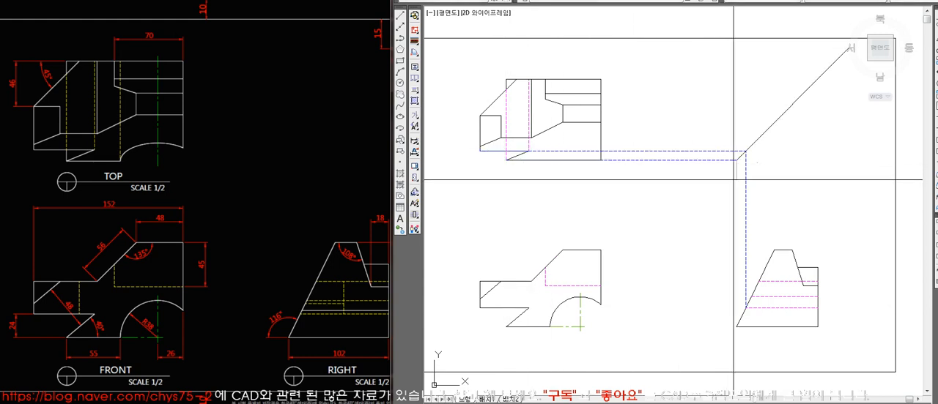
click(736, 326)
key(space)
key(space)
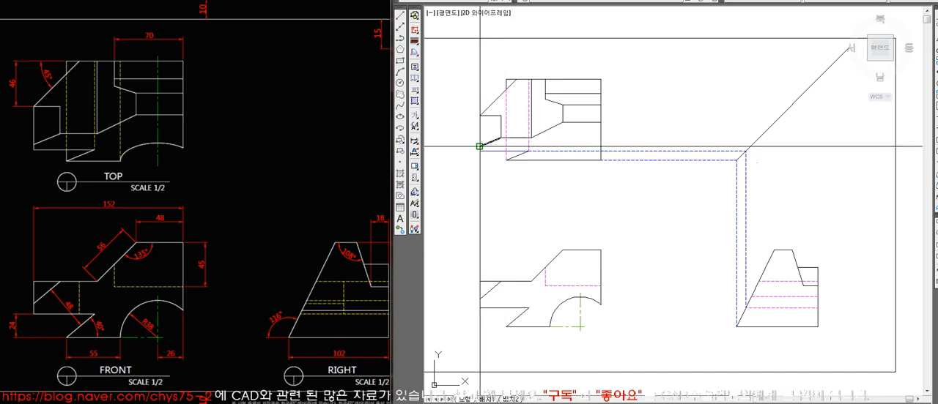
Project the slanted line's end on the top view's left edge via the 45° line to the right view, trimming the projection lines.
click(480, 146)
click(749, 147)
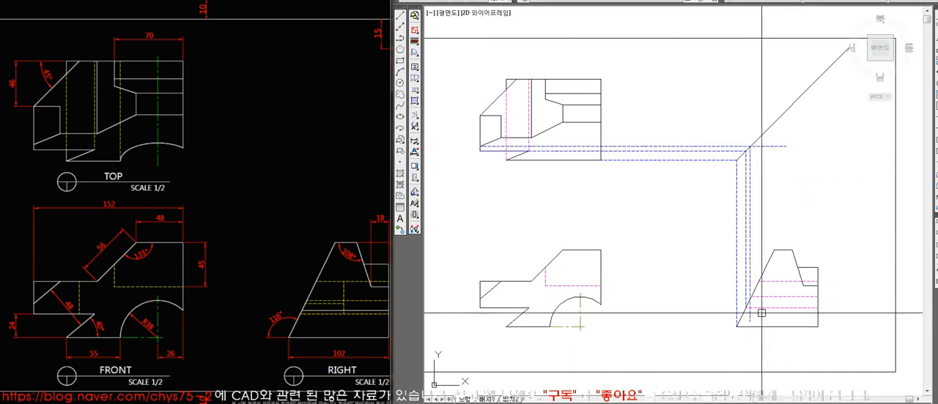
scroll(767, 308, up, 6)
scroll(767, 308, up, 6)
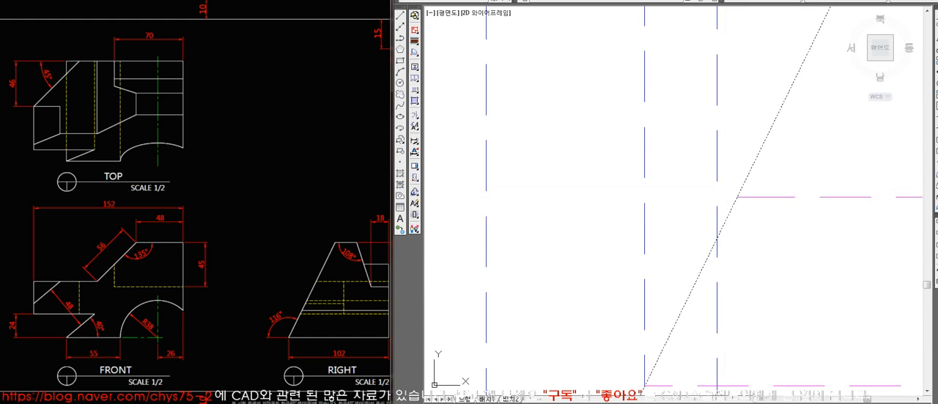
scroll(716, 258, down, 8)
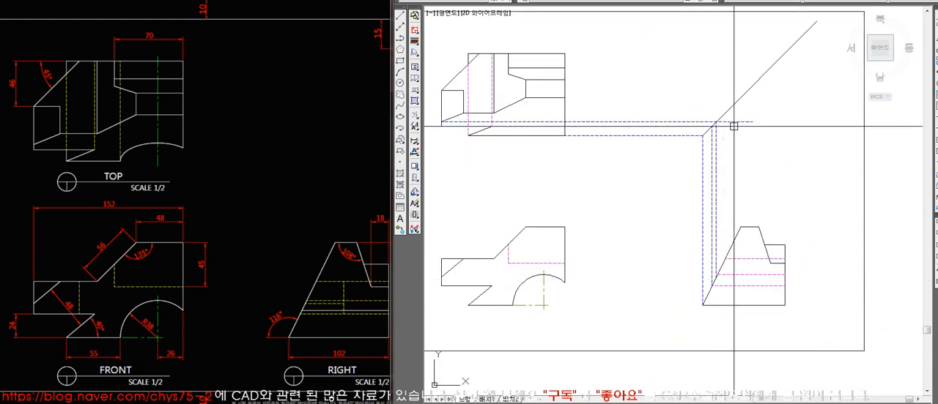
key(Escape)
click(717, 132)
click(706, 120)
key(Escape)
Project the lower end of the top view's small vertical edge via the 45° line to the right view's slanted edge, trimming the overshoot.
key(l)
key(space)
click(463, 113)
click(752, 134)
key(space)
key(space)
click(725, 113)
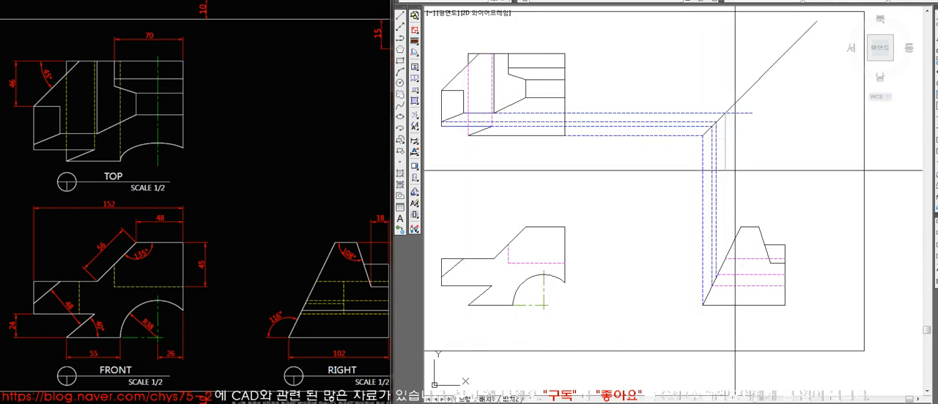
click(725, 258)
key(space)
click(739, 112)
key(space)
Project the upper end of the top view's small vertical edge to the 45° line and down through the right view, trimming the overshoot.
click(774, 110)
key(space)
key(space)
click(747, 90)
click(753, 296)
key(space)
text(tr)
key(space)
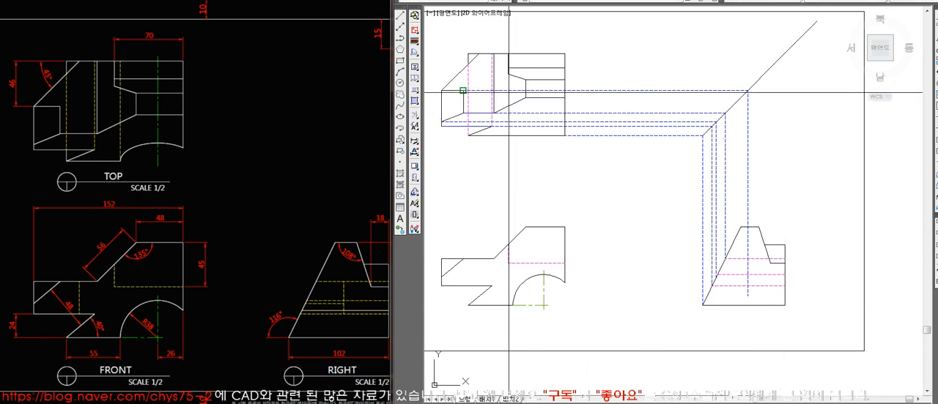
click(468, 64)
key(Escape)
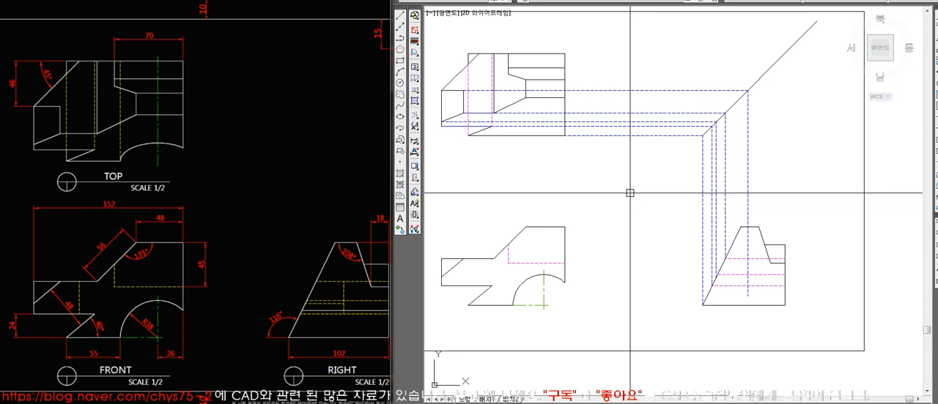
click(456, 90)
key(Escape)
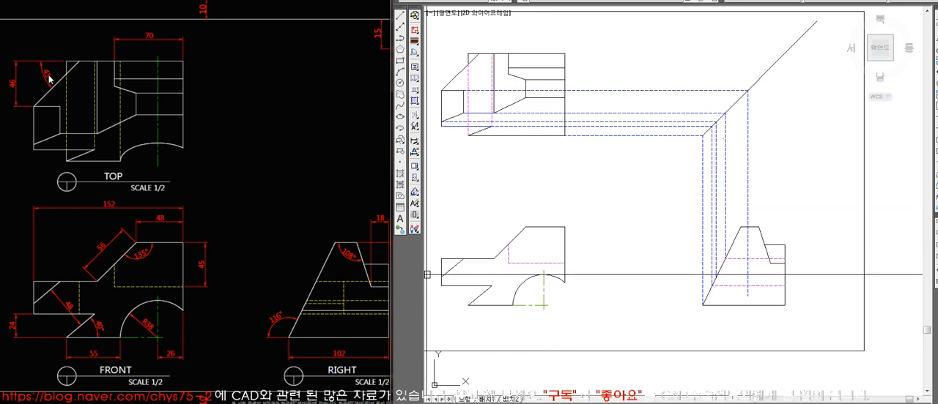
Check the reference drawing and draw the right view's inner vertical line down to the base edge along the top view's projection.
click(13, 89)
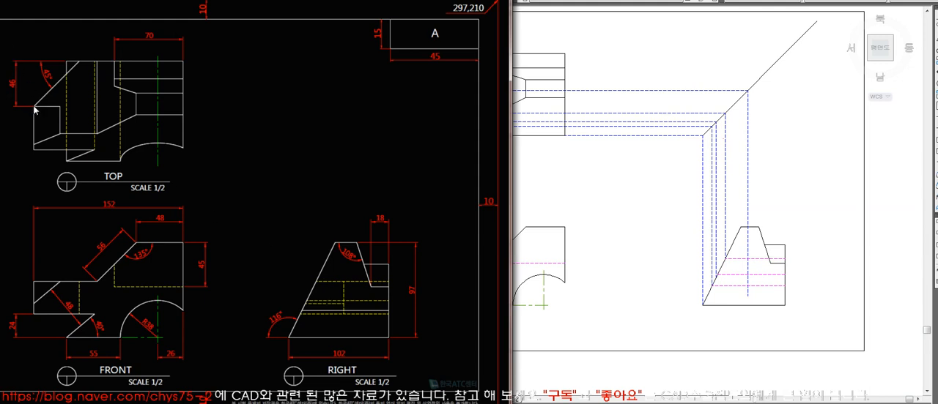
click(550, 180)
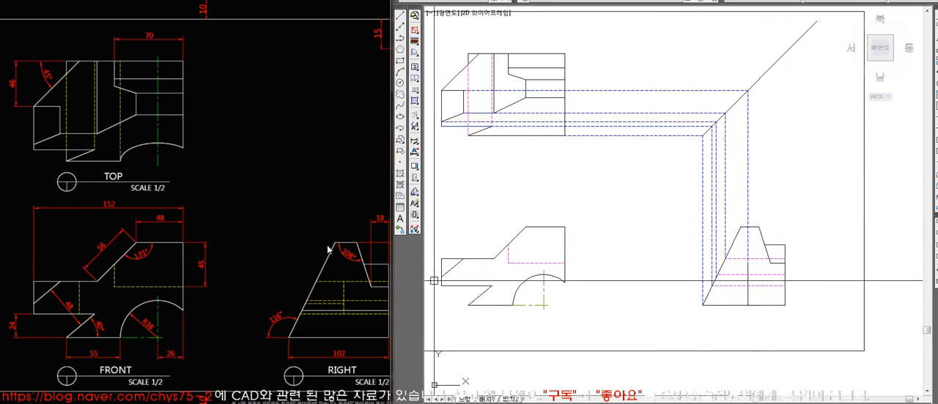
click(60, 146)
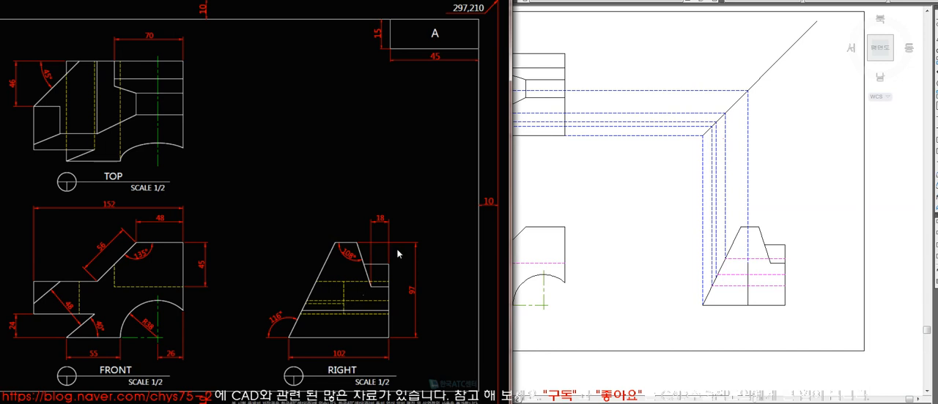
Trim the right view's inner vertical line to between the upper and lower hidden lines and match it to their hidden-line style.
click(762, 297)
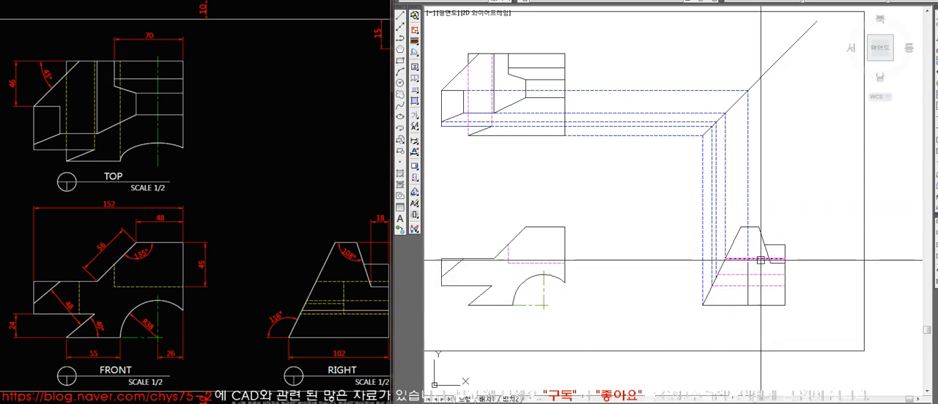
scroll(755, 263, up, 6)
scroll(720, 258, down, 5)
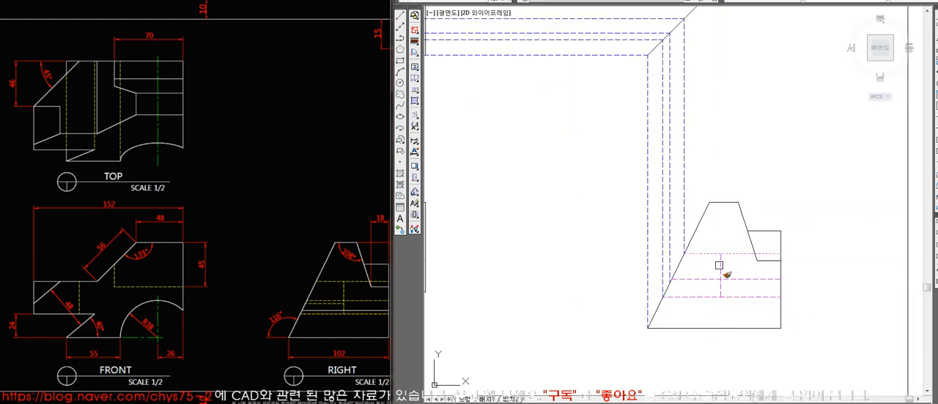
scroll(719, 265, down, 5)
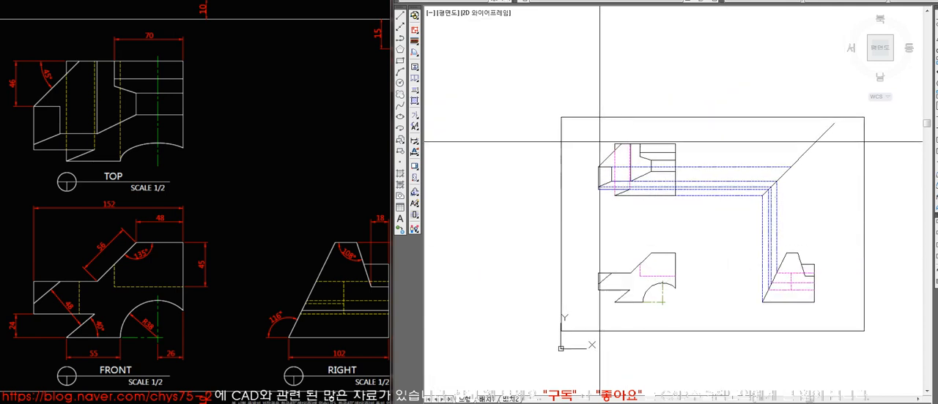
scroll(758, 251, up, 3)
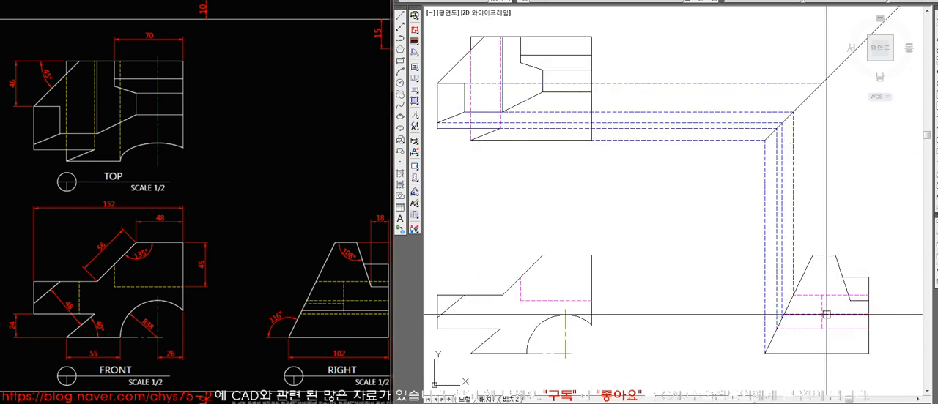
Delete the used projection lines between the views, leaving only those that meet on the right view's slanted edge.
click(821, 296)
key(Escape)
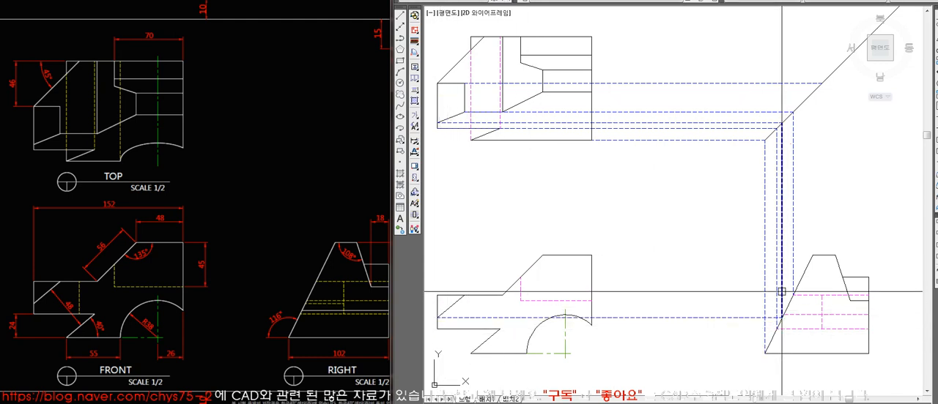
key(Delete)
click(795, 169)
key(Delete)
click(754, 142)
key(Delete)
click(743, 128)
key(Delete)
click(724, 105)
key(Delete)
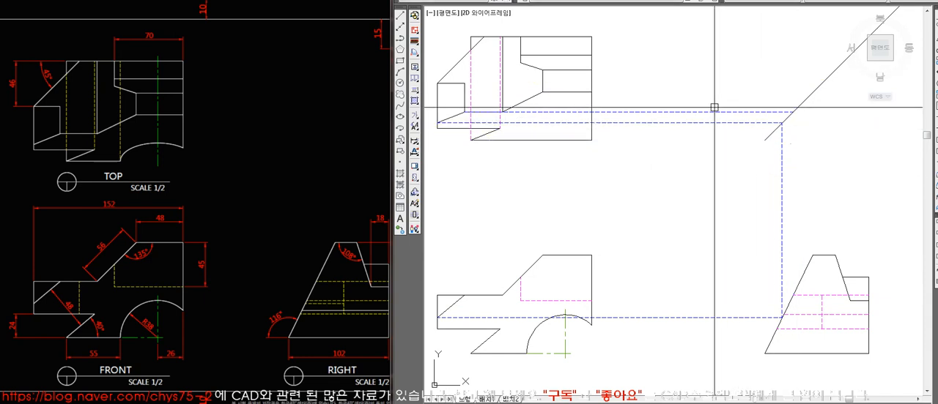
click(696, 110)
key(Delete)
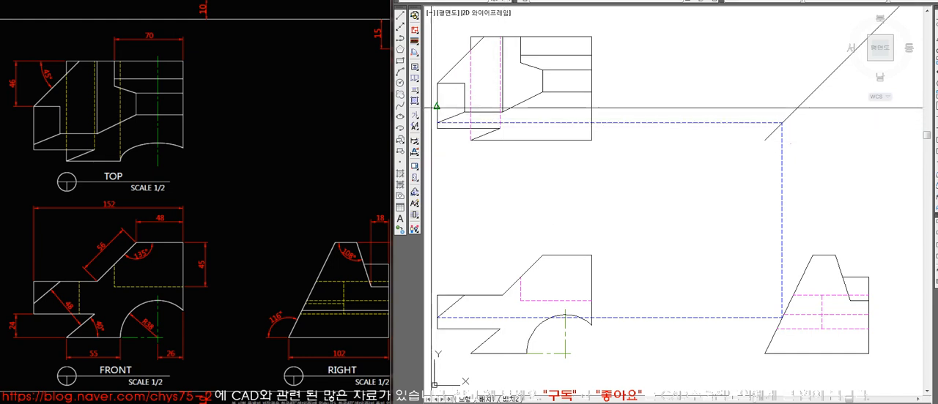
Project the upper end of the top view's left edge to the 45° line and down along the right view's inner vertical line.
click(437, 99)
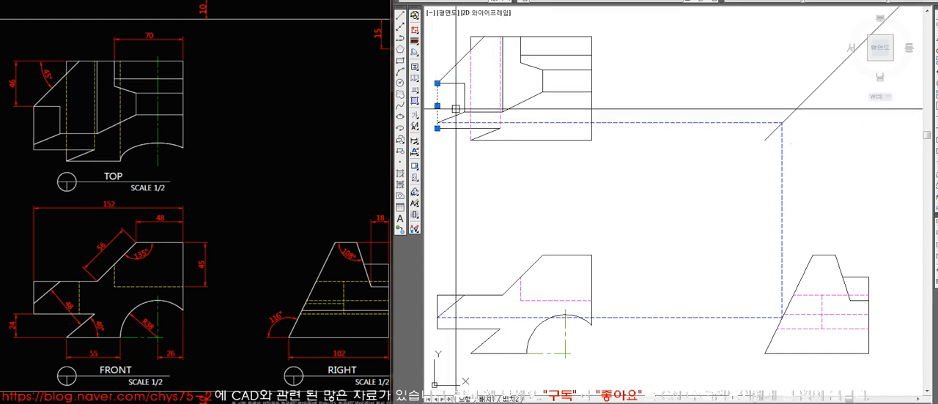
click(435, 122)
middle_drag(481, 122, 493, 122)
key(Escape)
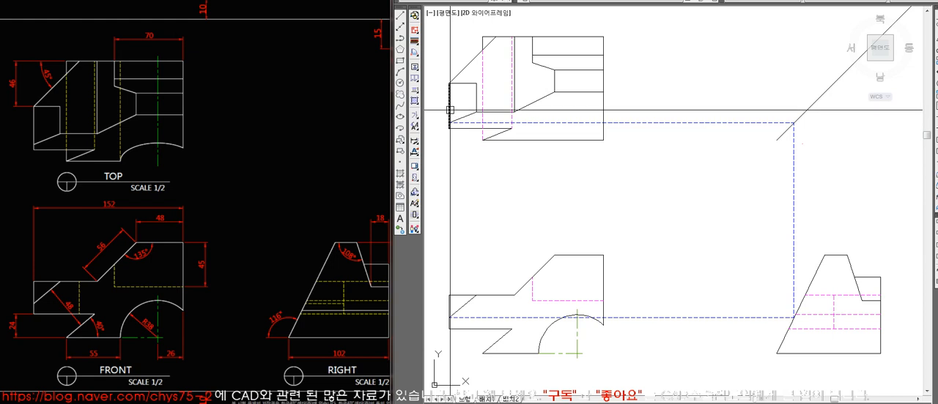
key(l)
key(space)
click(449, 83)
click(851, 123)
key(space)
key(space)
click(834, 84)
click(834, 318)
Complete the short hidden line from the right view's slanted edge to its inner vertical line and delete the remaining projection lines.
scroll(841, 318, up, 3)
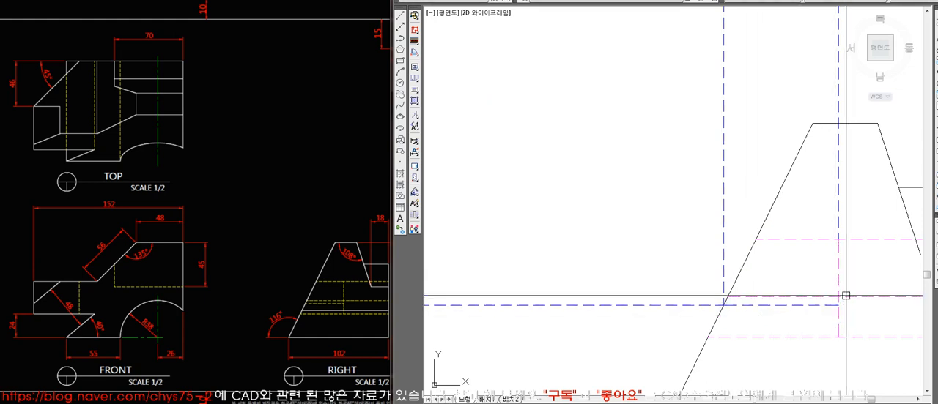
scroll(823, 306, down, 2)
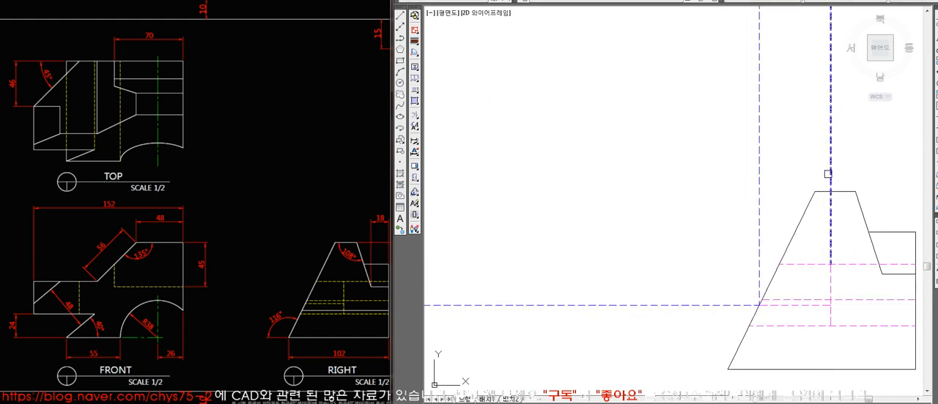
scroll(711, 213, down, 8)
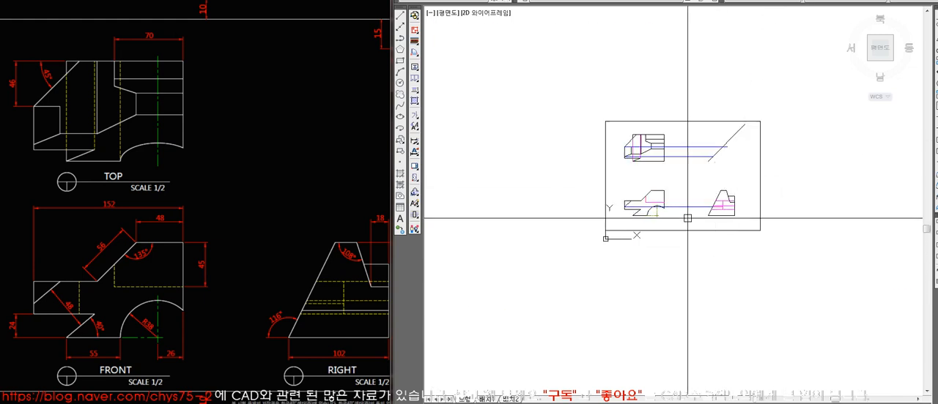
scroll(687, 218, up, 3)
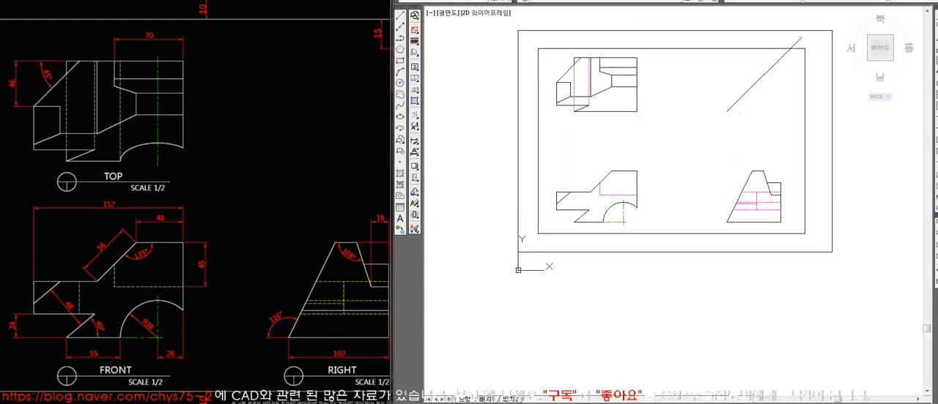
scroll(741, 262, up, 3)
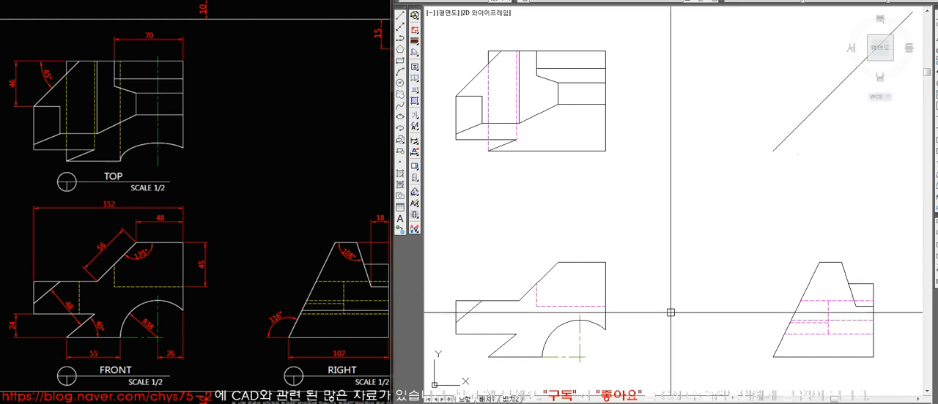
Draw vertical projection lines from the front view arc's left end, peak and right end up to the top view.
click(541, 358)
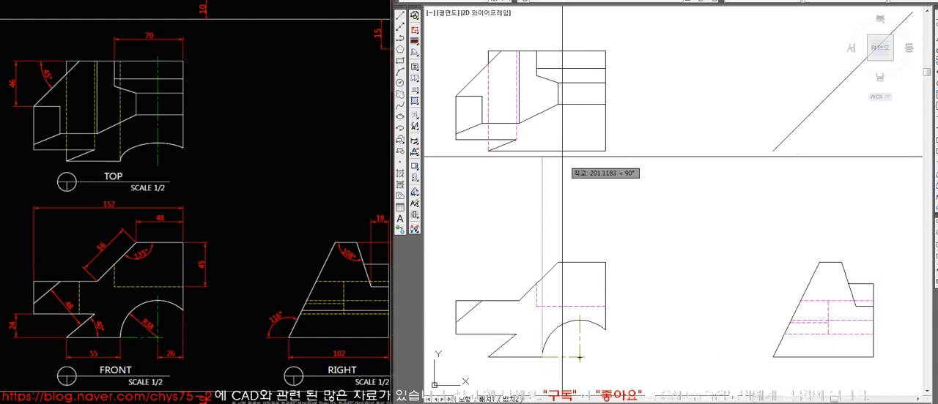
key(l)
key(space)
click(579, 320)
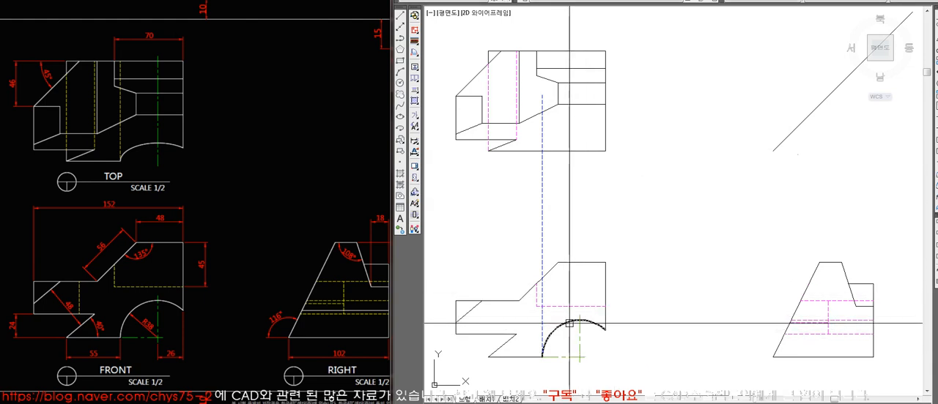
click(628, 90)
key(space)
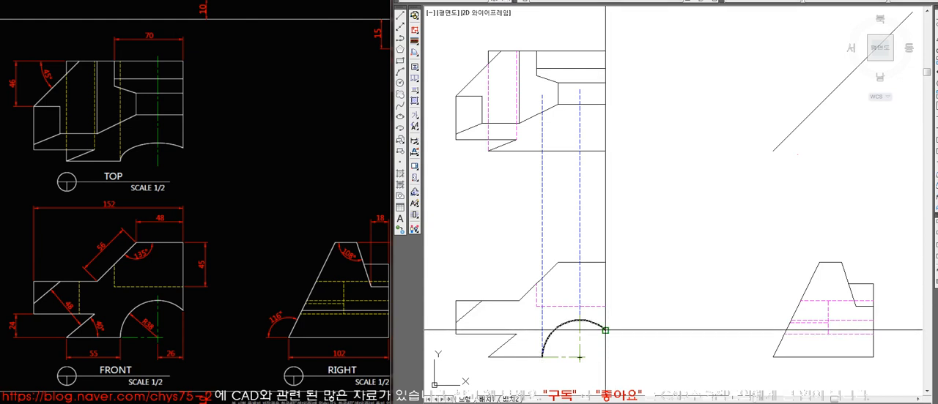
click(607, 148)
key(space)
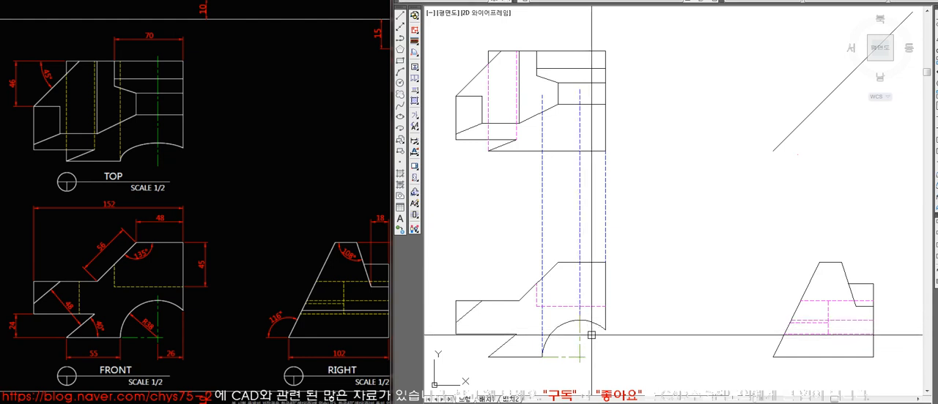
key(alt+d)
key(l)
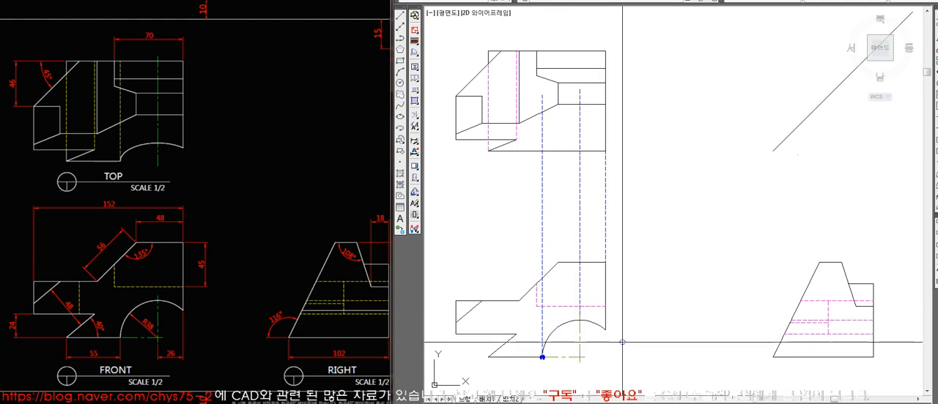
key(Escape)
On the Dim layer, place dots at the arc's centre, directly above it on the top view's lower edge, and at the right view's lower-left corner.
click(612, 2)
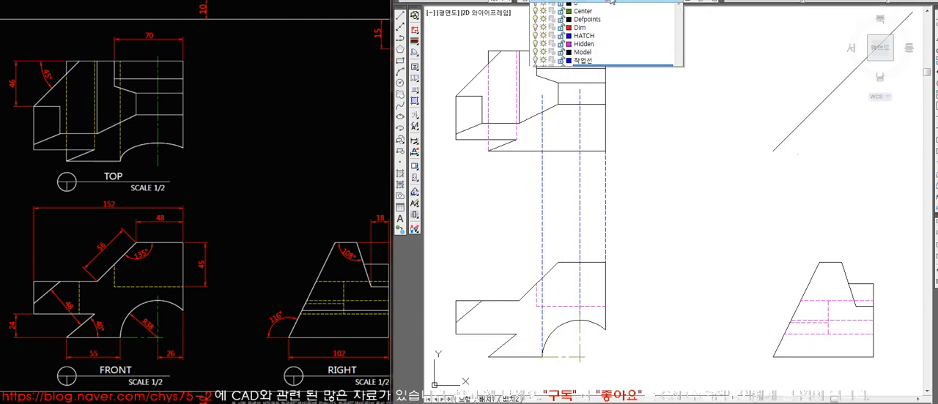
click(606, 32)
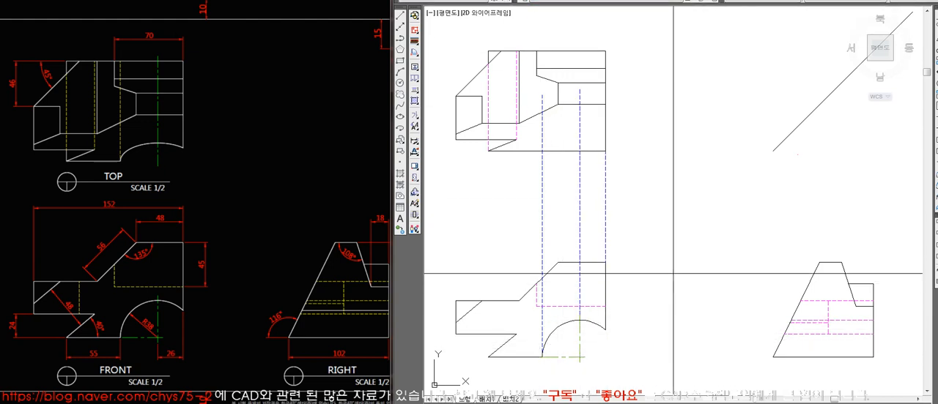
click(579, 358)
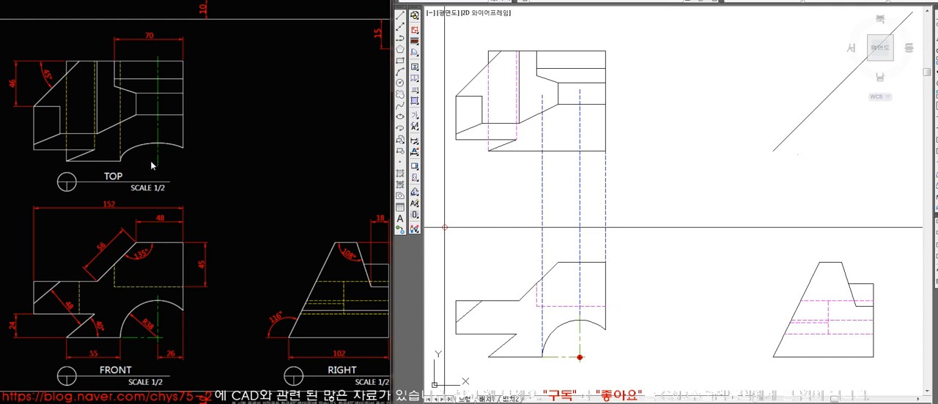
click(580, 151)
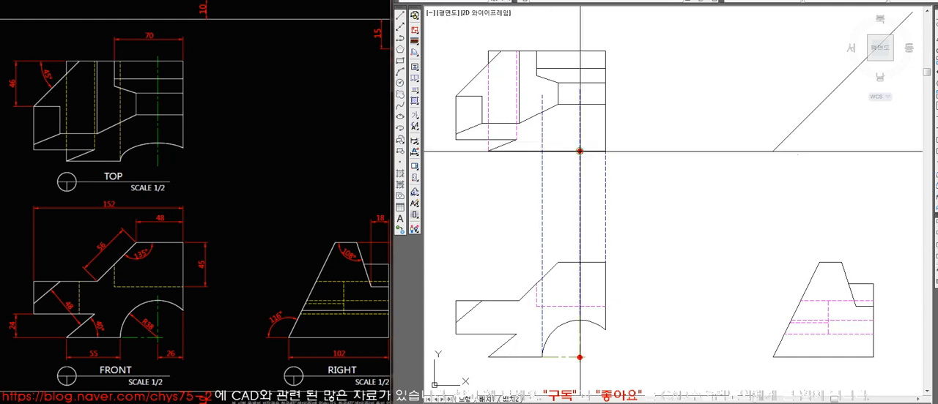
click(772, 358)
key(Escape)
Delete the three vertical projection lines between the front and top views.
click(628, 228)
click(530, 202)
key(Delete)
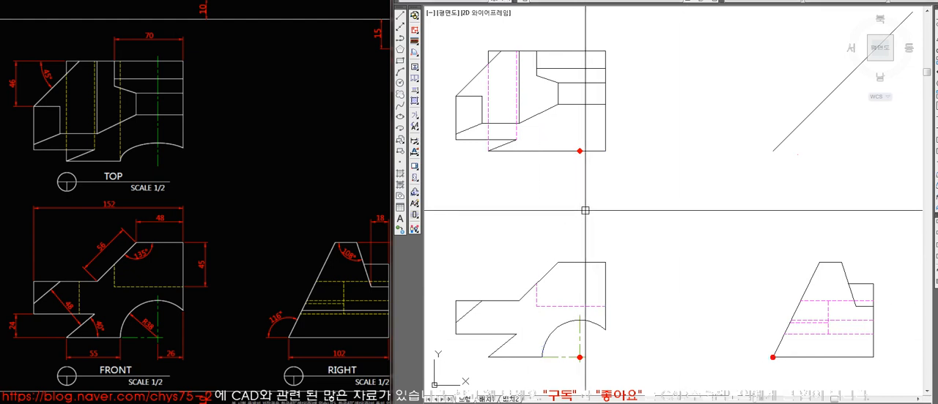
Connect the three dots with a rectangle, put it on the 작업선HIDDEN layer, and delete it.
click(579, 151)
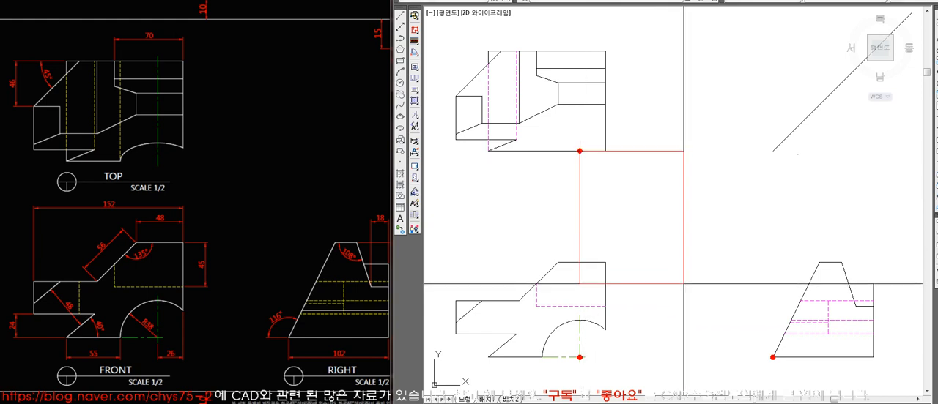
click(773, 358)
click(764, 235)
click(613, 2)
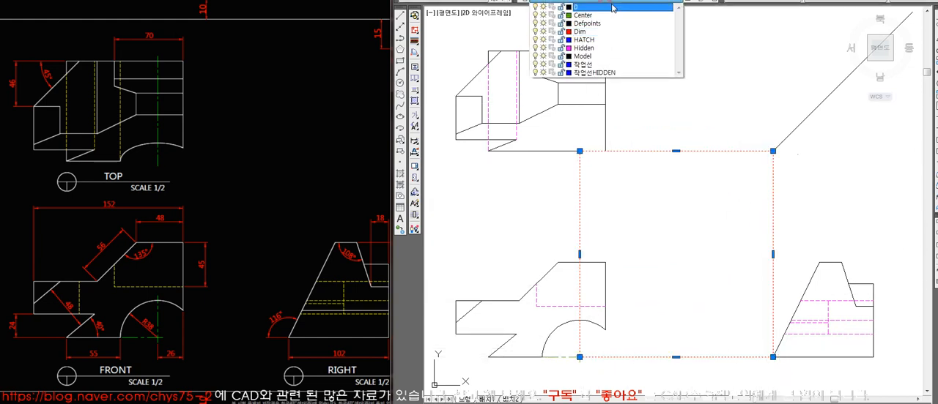
click(608, 74)
key(Escape)
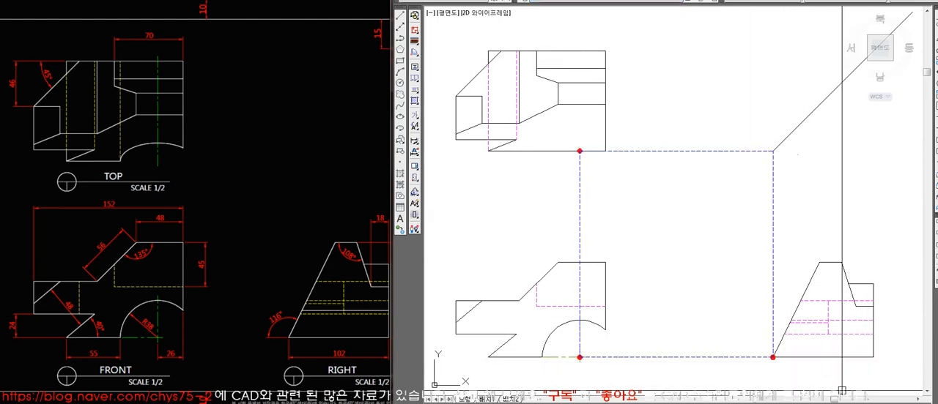
click(579, 199)
key(Delete)
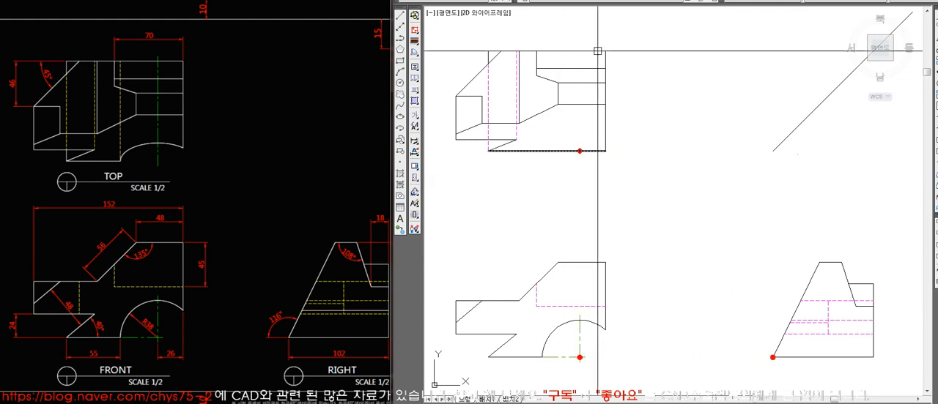
On the Dim layer, place a dot at the left end of the front view's arc.
click(596, 2)
click(594, 35)
key(alt+d)
key(d)
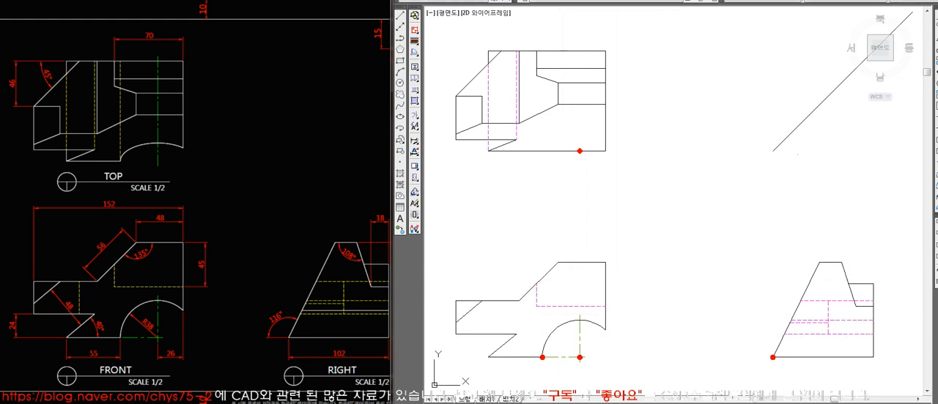
Project the arc's left end up to the top view's lower edge, copy a dot onto the intersection, and delete the projection line.
click(542, 357)
click(546, 134)
key(Return)
key(Return)
click(580, 151)
click(542, 150)
key(Return)
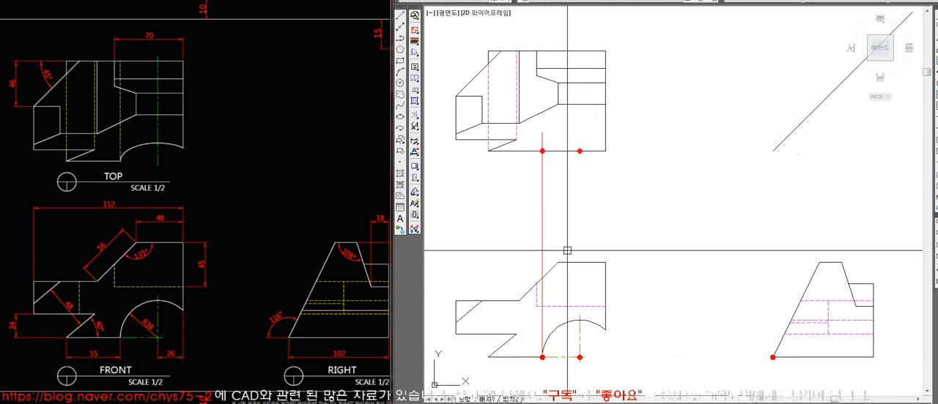
click(543, 225)
key(Delete)
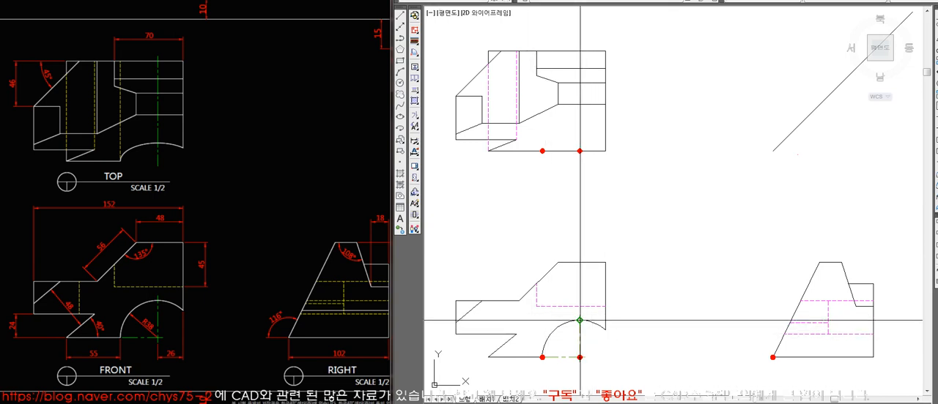
Project the arc's peak via the right view's slanted edge and the 45° line, extending the horizontal line back through the top view.
click(791, 320)
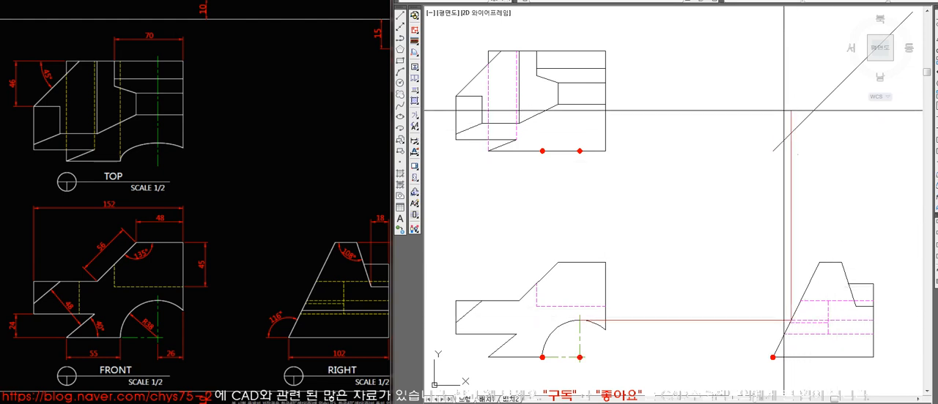
click(791, 132)
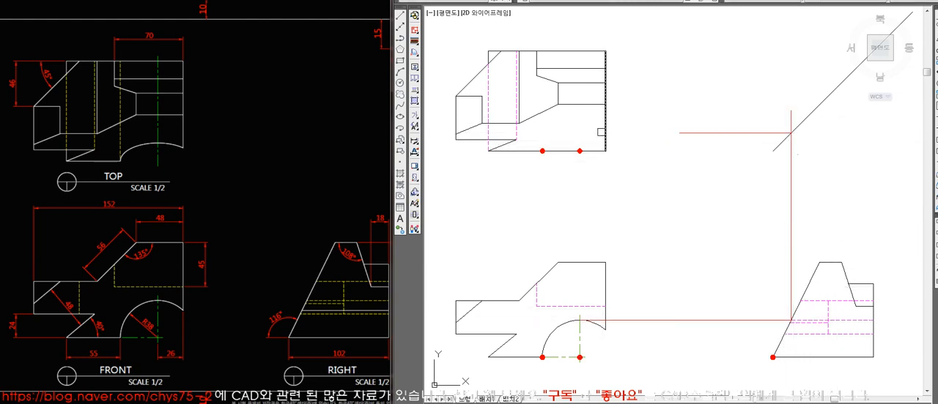
click(548, 109)
text(ex)
key(space)
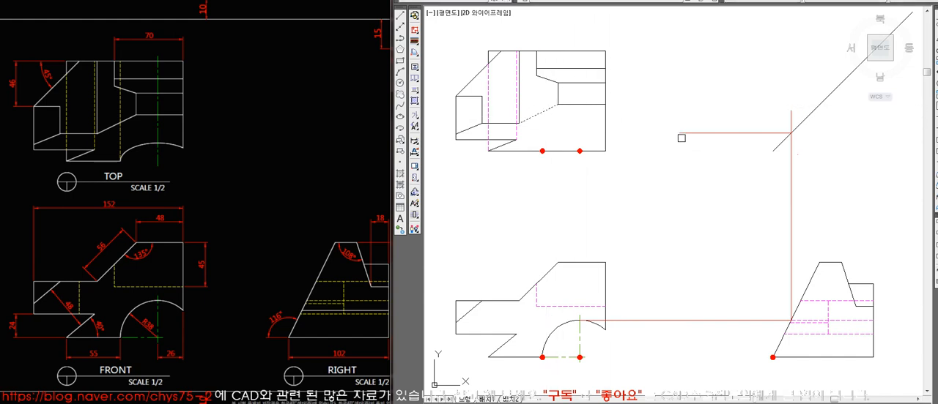
key(Escape)
Move the three projection lines of the arc's peak to the 작업선HIDDEN layer.
click(735, 133)
click(791, 212)
click(689, 320)
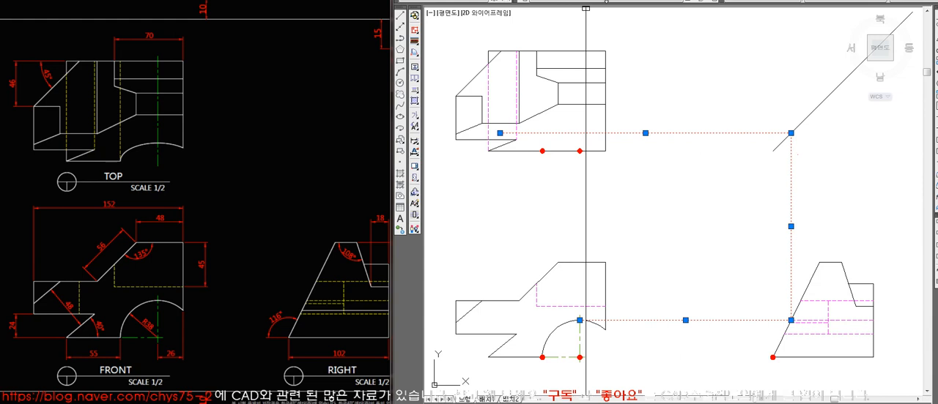
click(622, 2)
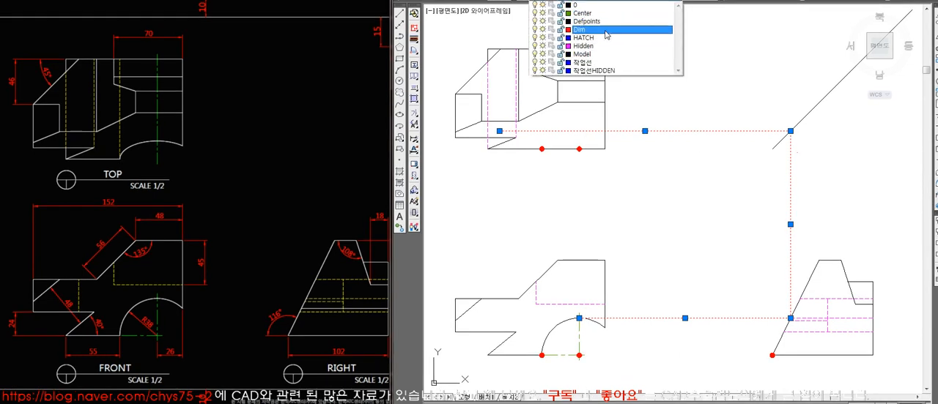
click(593, 70)
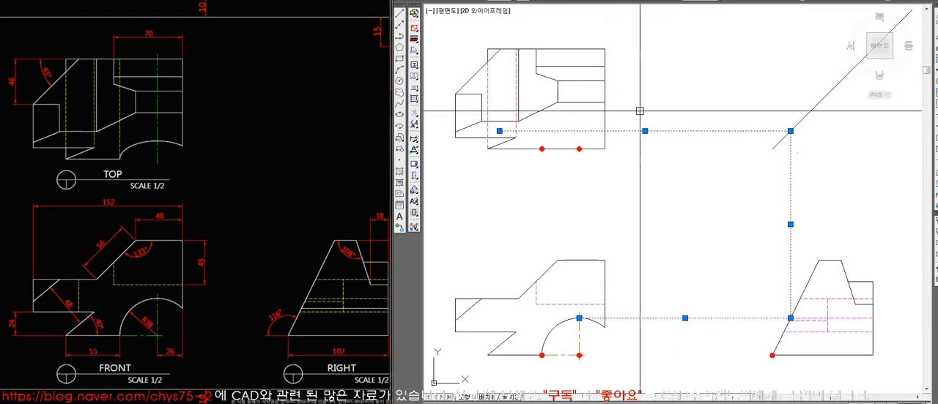
key(Escape)
Draw a vertical projection line from the front view arc's peak up past the horizontal projection line in the top view.
key(l)
key(space)
click(579, 317)
click(608, 116)
key(space)
Copy the dot at the arc's projected left end to the intersection of the peak's projection lines in the top view.
click(579, 123)
key(space)
click(551, 155)
key(space)
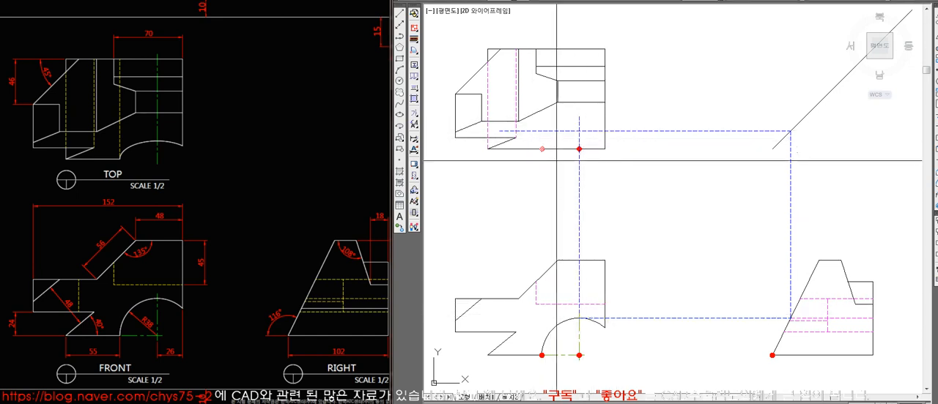
click(542, 149)
click(579, 132)
key(space)
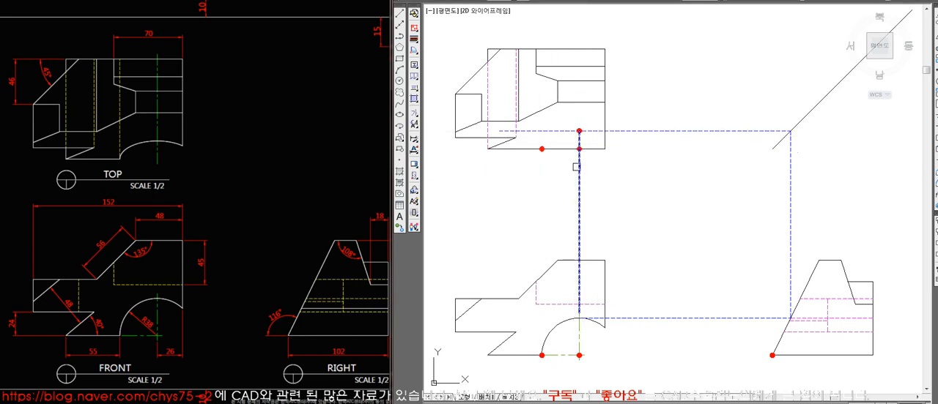
Trim the projection line's overhang at the peak point and copy the dot to the front view arc's peak and the right view's slanted edge.
click(561, 131)
key(space)
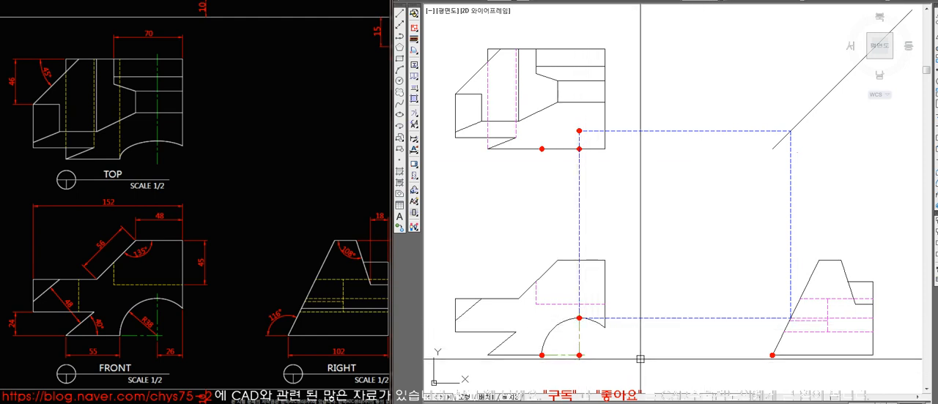
click(789, 318)
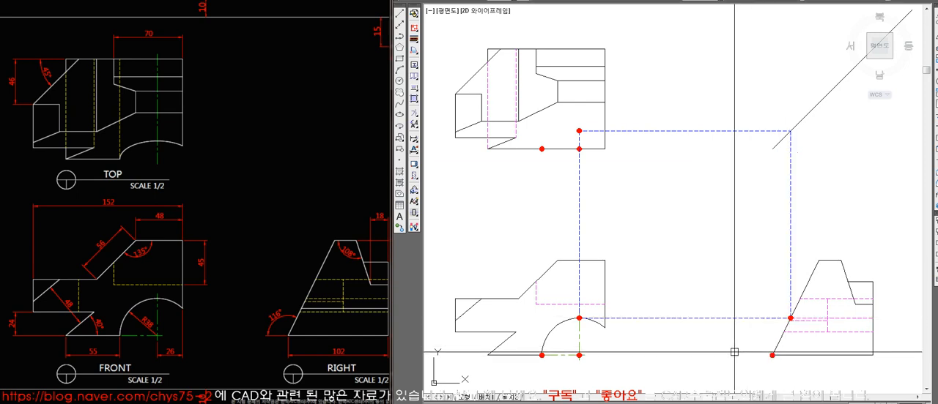
Delete the projection lines linking the arc's peak across the three views.
click(308, 323)
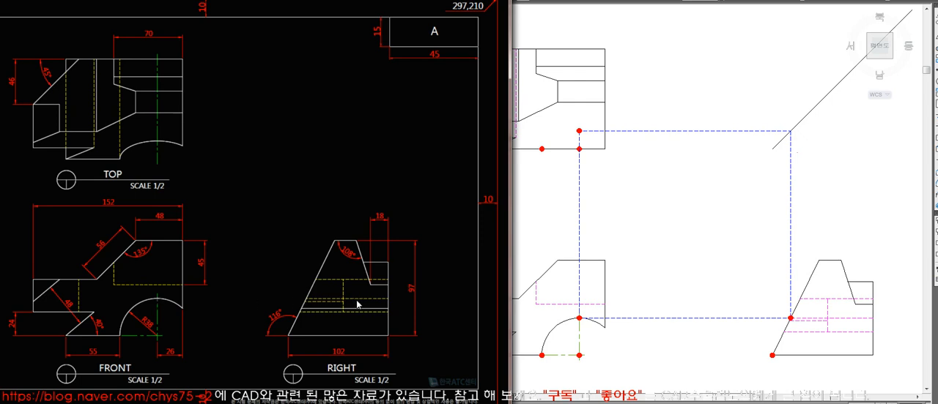
click(648, 344)
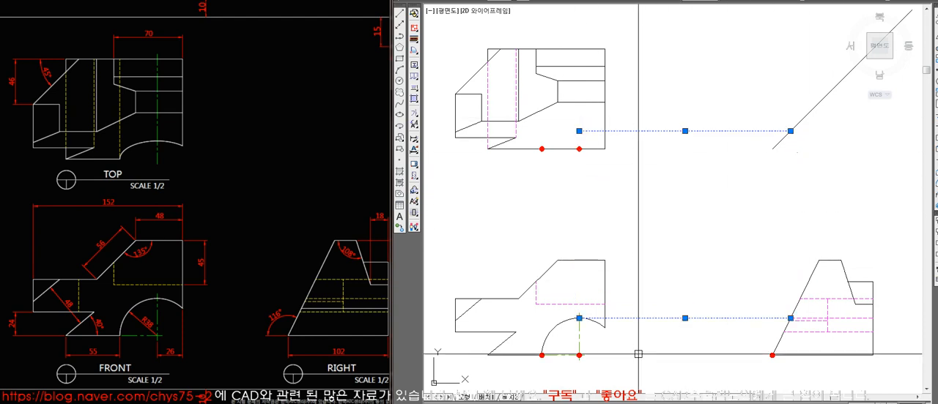
key(Escape)
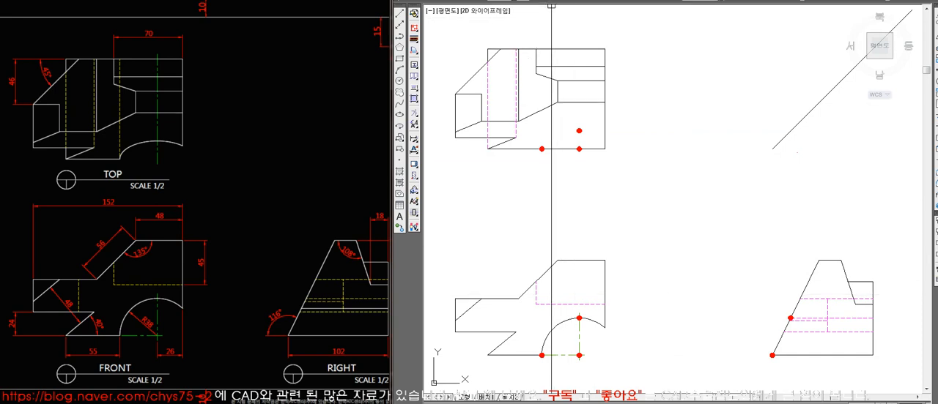
Draw an ellipse centred on the top view's lower edge, passing through the projected peak dot and the projected left-end dot.
click(615, 1)
mouse_move(686, 143)
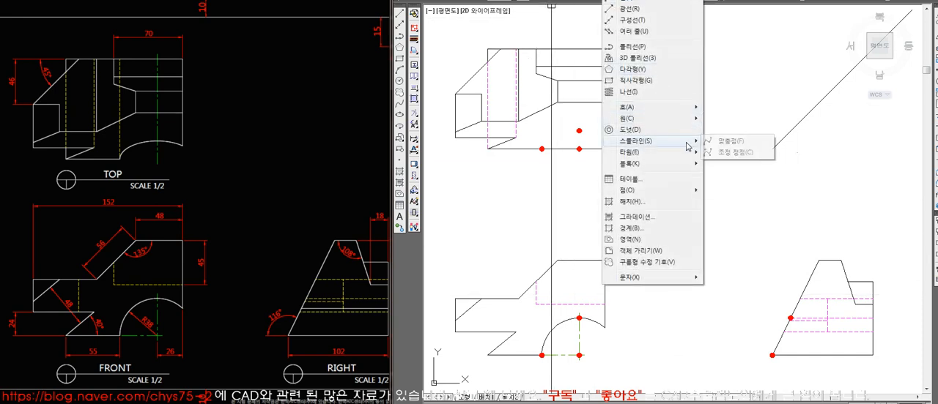
click(721, 153)
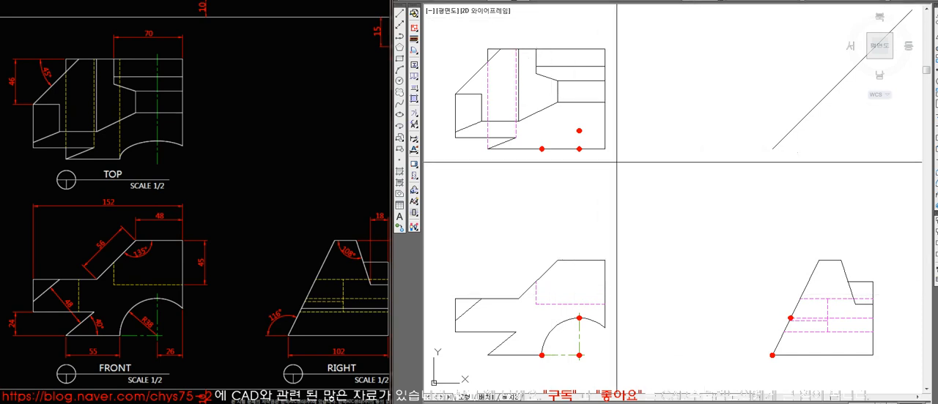
click(579, 130)
text(ma)
key(Return)
click(615, 141)
key(Return)
Erase the red dots around the ellipse in the top view.
text(e)
key(Return)
drag(569, 123, 620, 171)
key(Return)
key(Return)
click(541, 149)
key(Return)
key(Return)
key(Return)
key(Return)
key(Return)
key(Return)
Erase the remaining red dots in the front and right views.
click(573, 314)
click(586, 328)
click(565, 345)
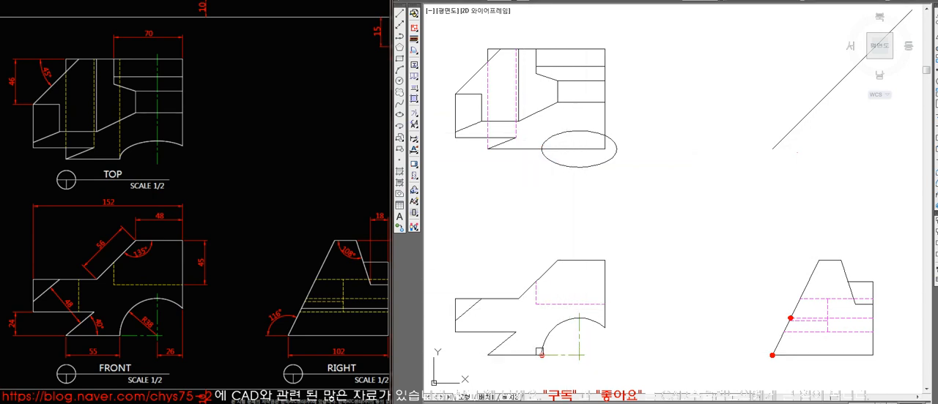
key(Return)
key(Return)
click(754, 352)
click(788, 368)
key(Return)
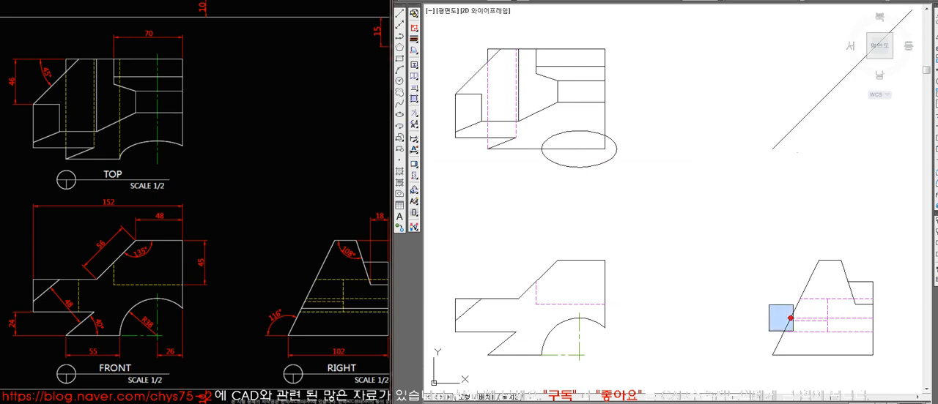
Trim the ellipse and the top view's outline so only the concave curve remains along the lower edge.
text(tr)
key(Return)
click(610, 139)
key(Return)
key(Return)
click(576, 148)
key(Return)
click(560, 162)
key(Return)
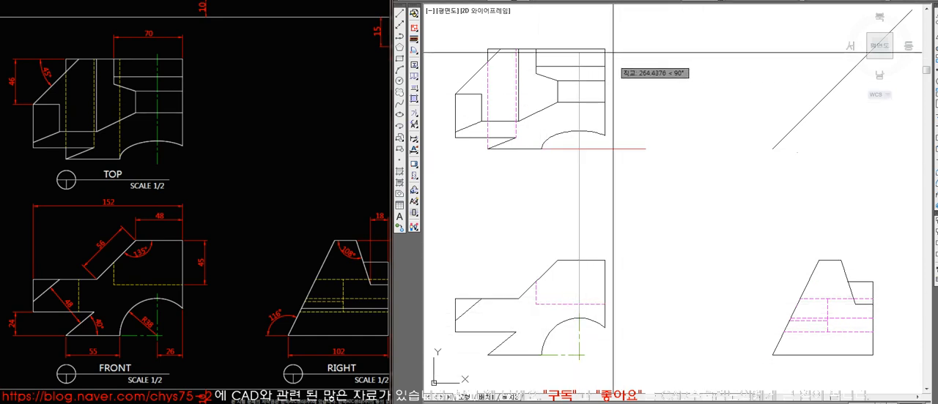
Draw a vertical line from the arc's centre through the top view and trim its upper end to an outward offset of the upper edge.
text(o)
key(space)
key(space)
click(559, 49)
click(587, 39)
key(space)
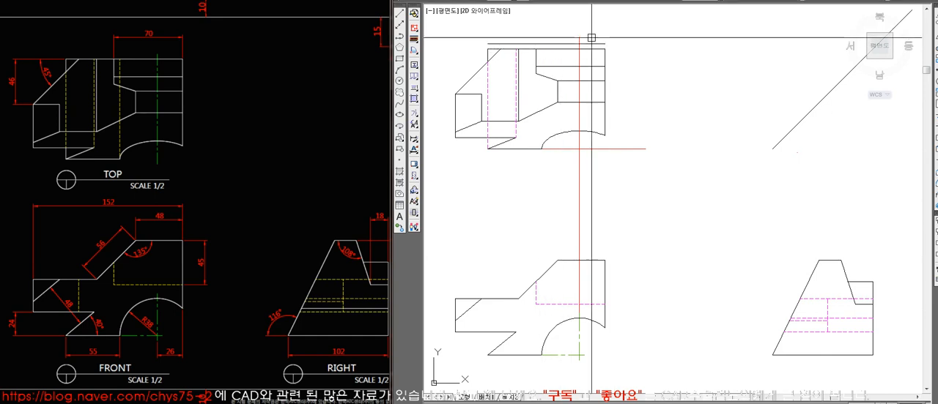
click(579, 38)
key(space)
click(594, 44)
Offset the top view's lower edge outward, trim the vertical line's lower end to it and delete the helper line.
text(e o)
click(592, 150)
click(586, 167)
key(space)
click(579, 162)
click(627, 143)
key(Delete)
Match the top view's vertical centre line to the properties of the front view's centre line.
text(ma)
click(581, 337)
click(579, 129)
key(Return)
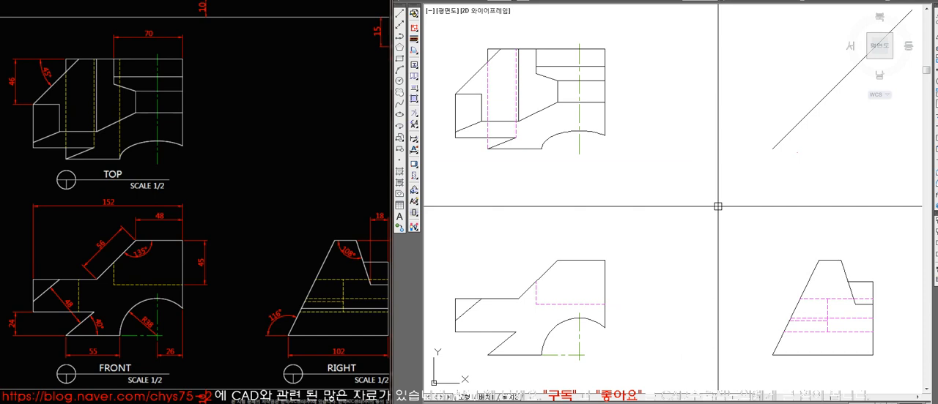
Project the front view arc's left end up to the top view's upper edge as a vertical hidden line ending at the curve.
click(362, 5)
mouse_move(363, 3)
mouse_down()
mouse_move(340, 1)
mouse_move(355, 5)
mouse_up()
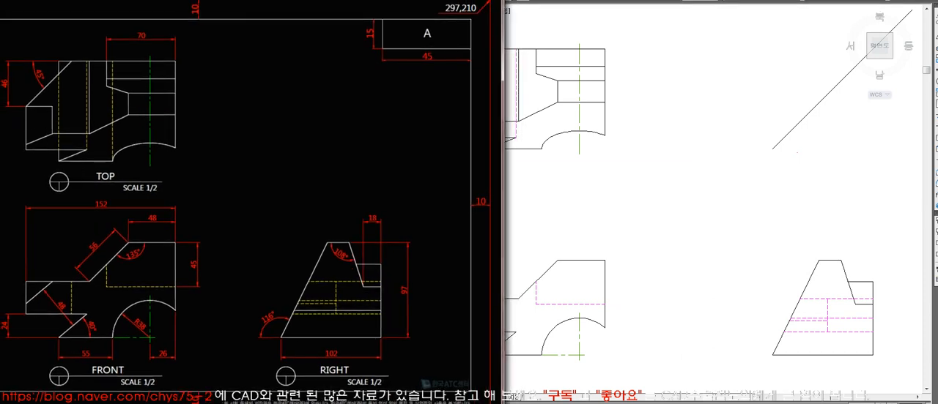
click(693, 169)
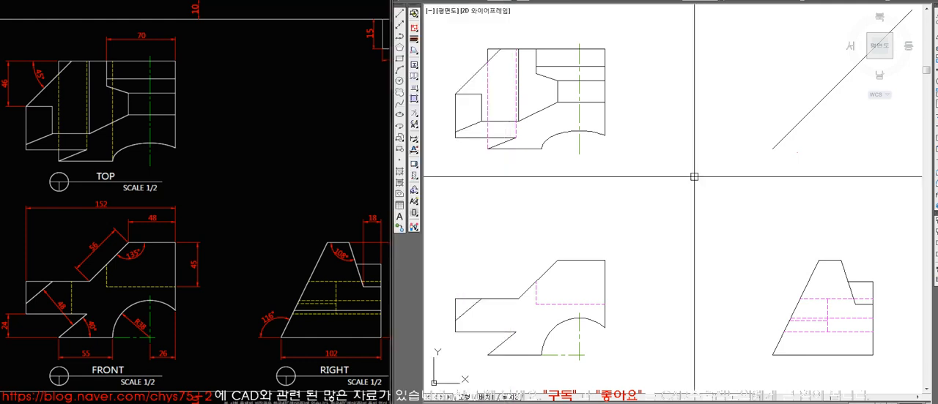
click(541, 355)
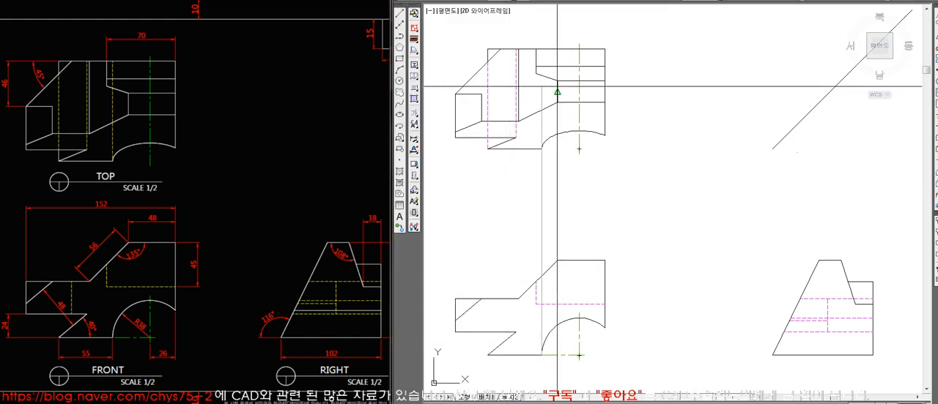
click(540, 48)
key(Return)
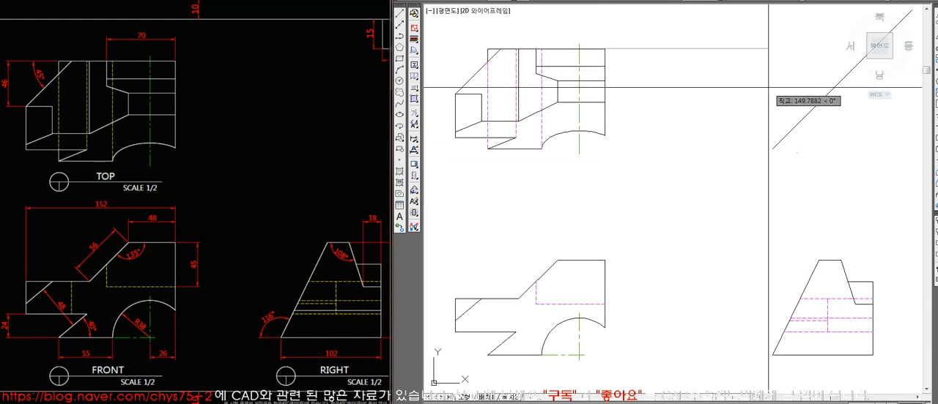
middle_drag(825, 134, 759, 131)
click(821, 111)
key(space)
click(790, 46)
key(Delete)
Make 작업선HIDDEN the current layer.
click(607, 1)
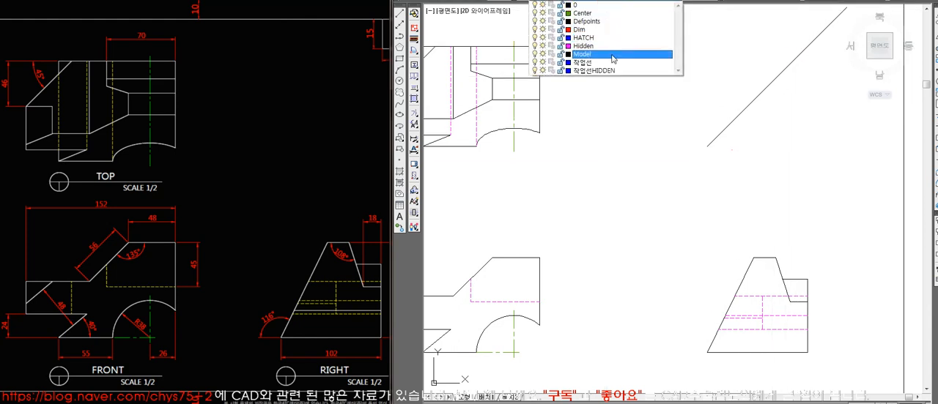
click(612, 71)
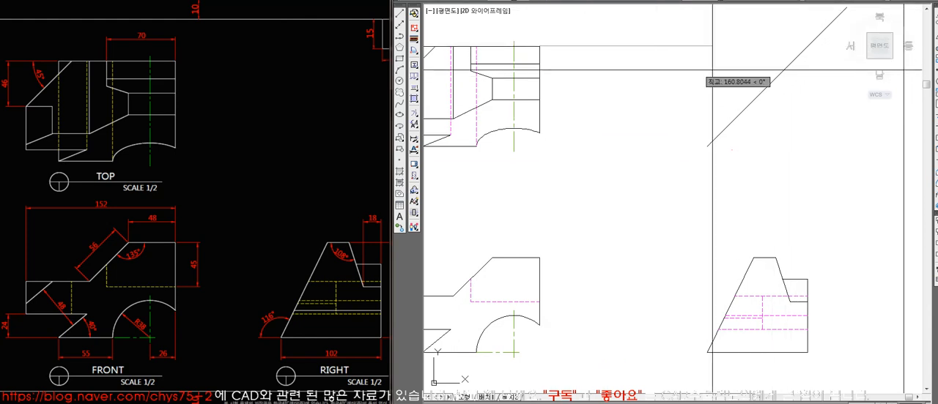
click(807, 46)
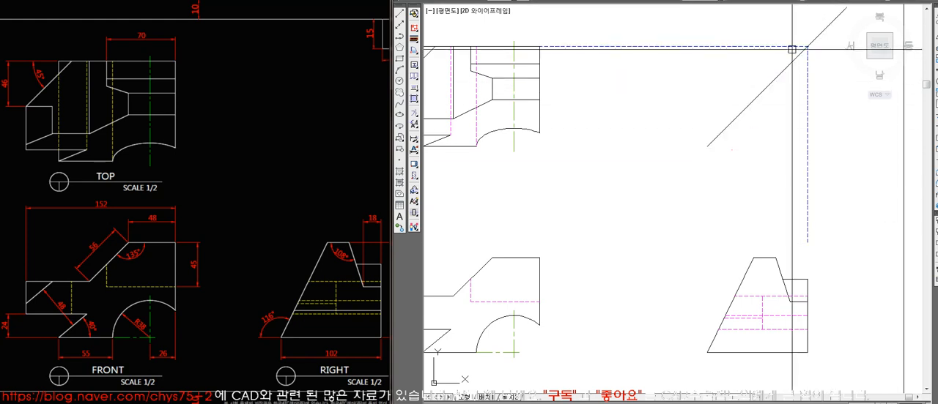
key(Escape)
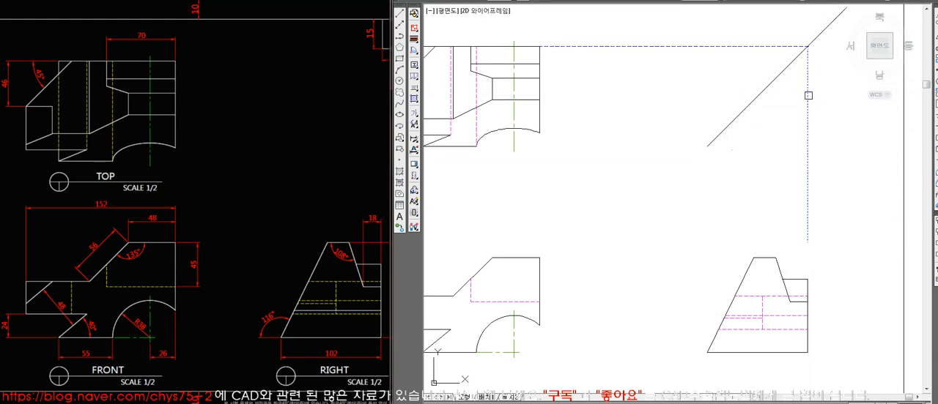
click(785, 44)
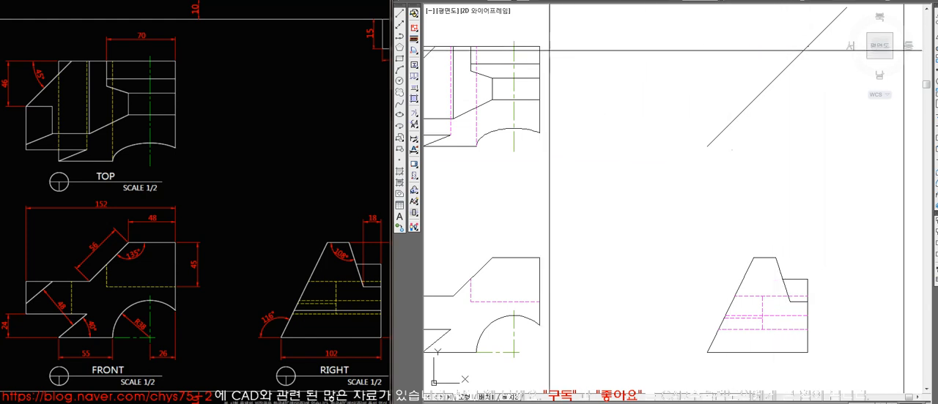
key(Delete)
Project the top view's upper edge to the right view and the right view's inner step corner back to the top view via the 45° line.
click(808, 46)
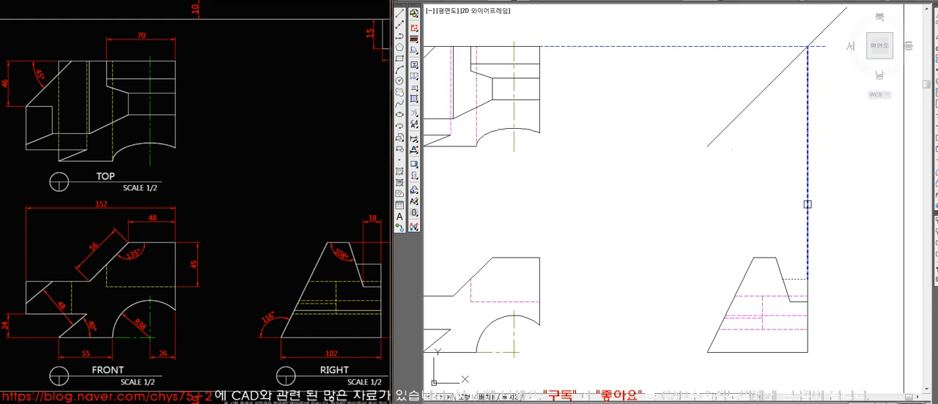
click(789, 302)
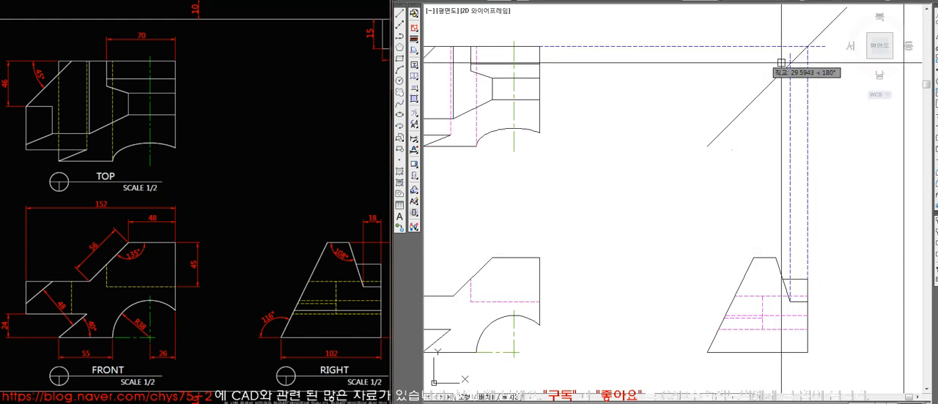
click(790, 63)
click(540, 63)
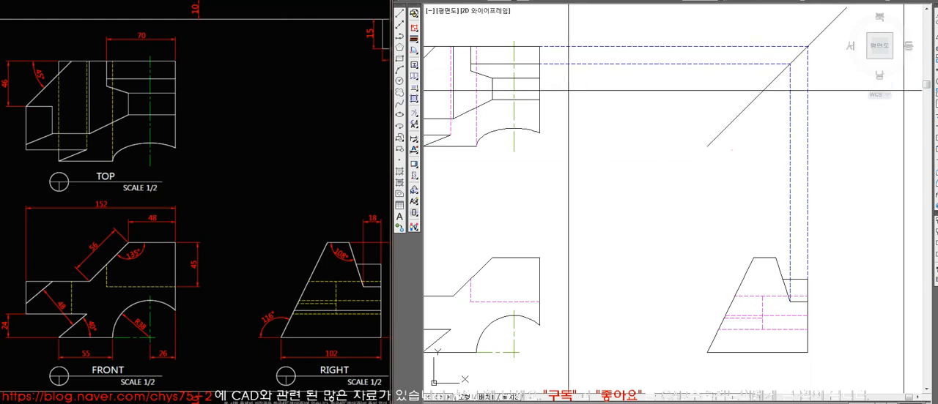
Project both upper corners of the right view to their matching top view edges via the 45° line and trim the overhangs.
click(540, 78)
click(775, 78)
click(754, 258)
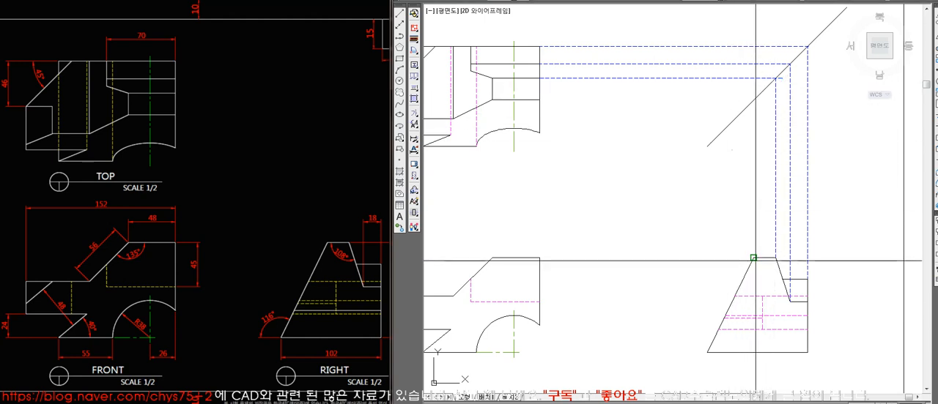
click(753, 99)
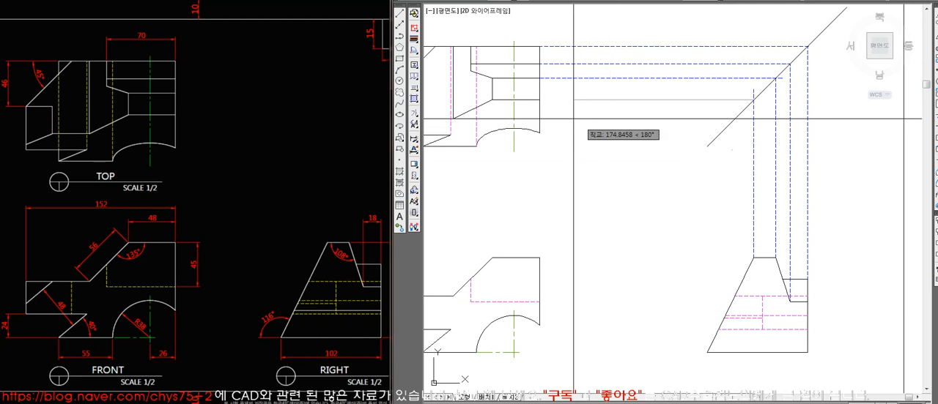
click(539, 99)
key(space)
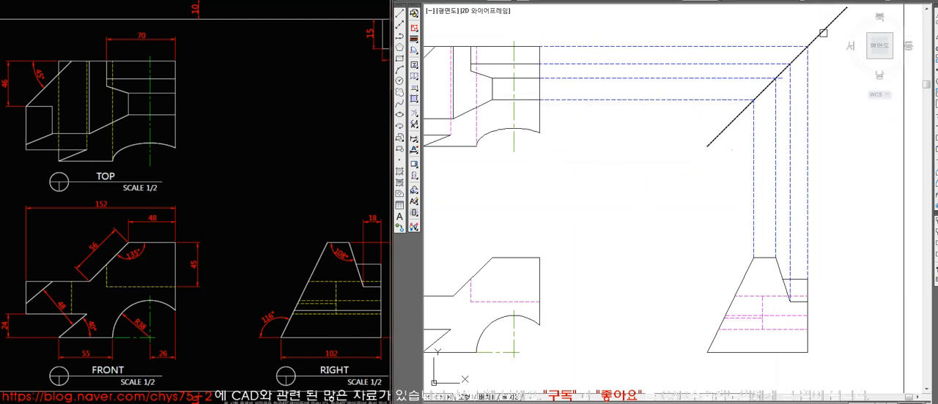
key(space)
Draw a horizontal projection line from the top view curve's right end to the 45° line.
click(540, 133)
click(721, 133)
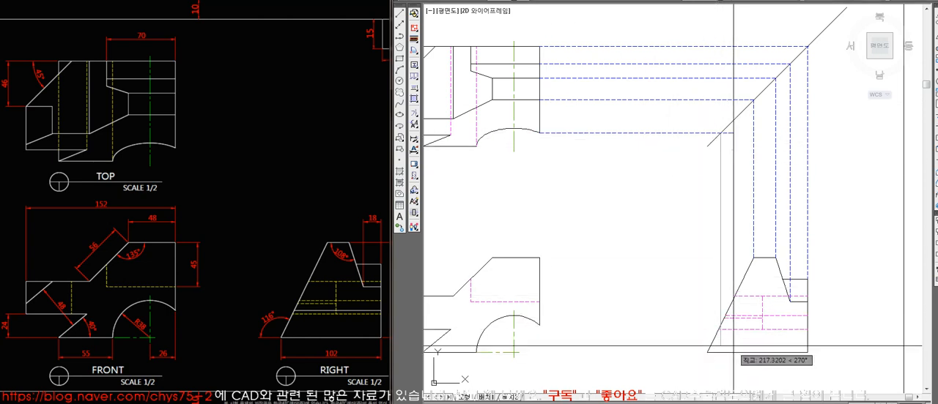
key(Escape)
Draw a horizontal line from the front view arc's right end across the right view and trim it to the slanted edge.
key(space)
click(540, 325)
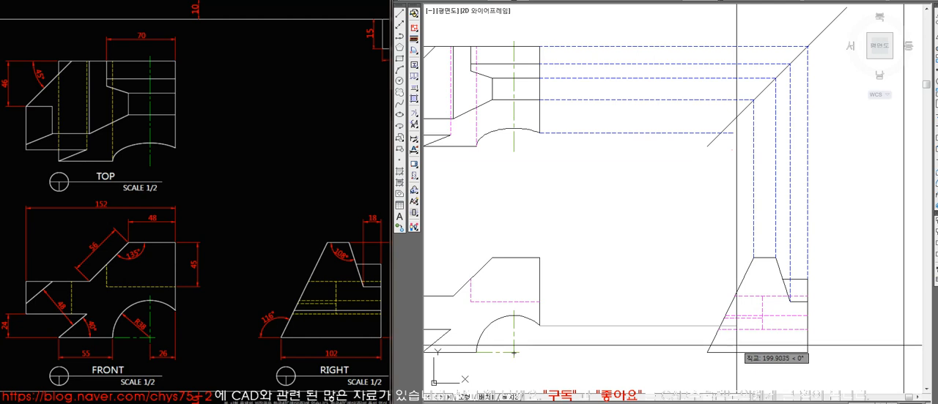
click(824, 325)
key(Escape)
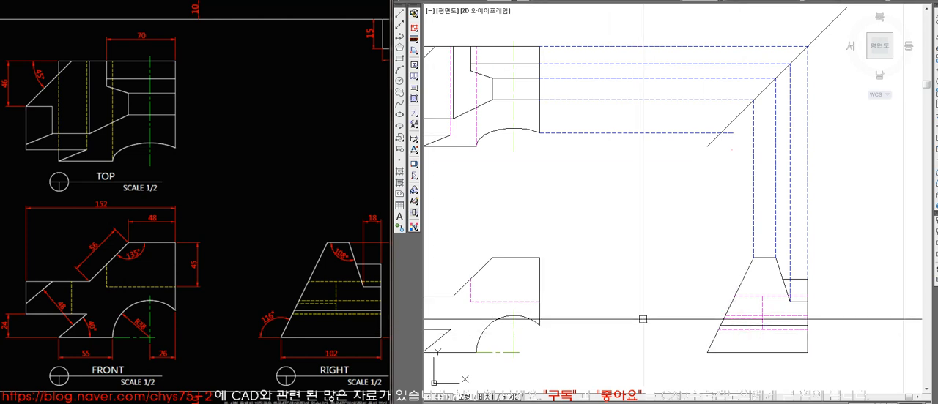
key(ctrl+z)
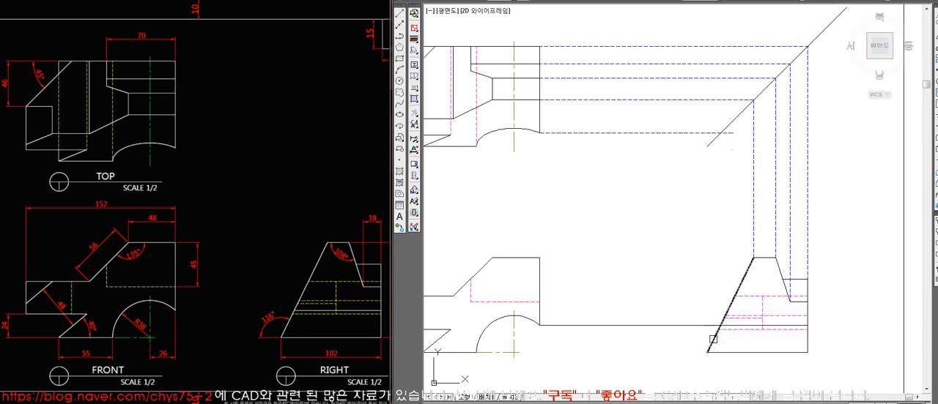
click(690, 338)
key(space)
Draw a vertical projection line from the 45° line down to the new edge's end in the right view and trim the horizontal projection's overhang.
text(l)
key(space)
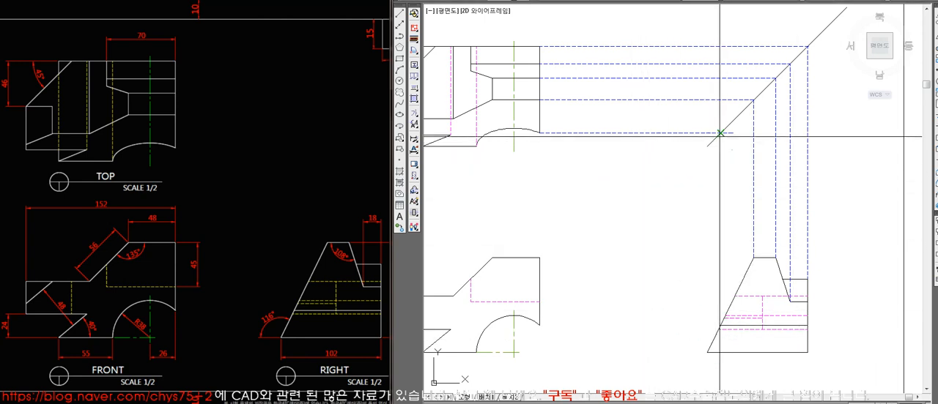
click(720, 133)
click(720, 325)
key(space)
text(tr)
key(space)
click(721, 143)
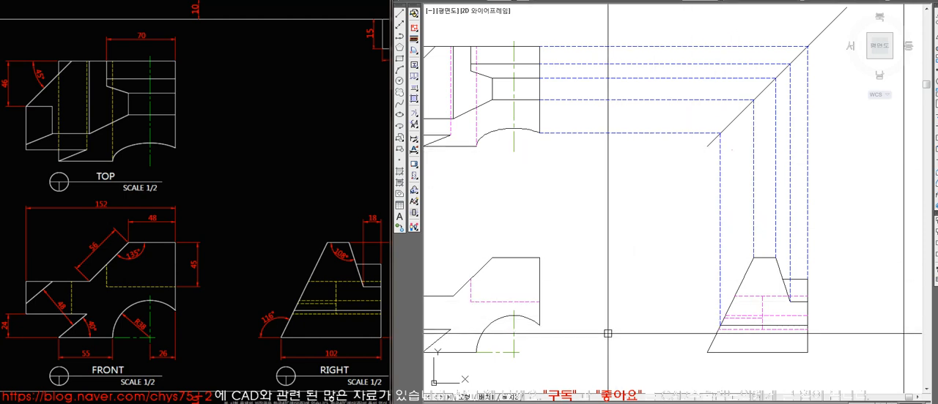
Try to project the right view's lowest hidden line end via the 45° line to the lower-left notch corner of the top view.
click(718, 330)
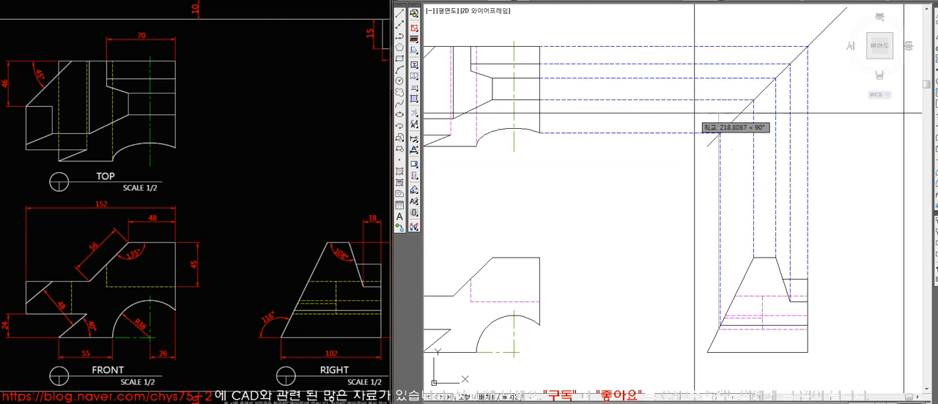
click(718, 133)
click(450, 135)
key(space)
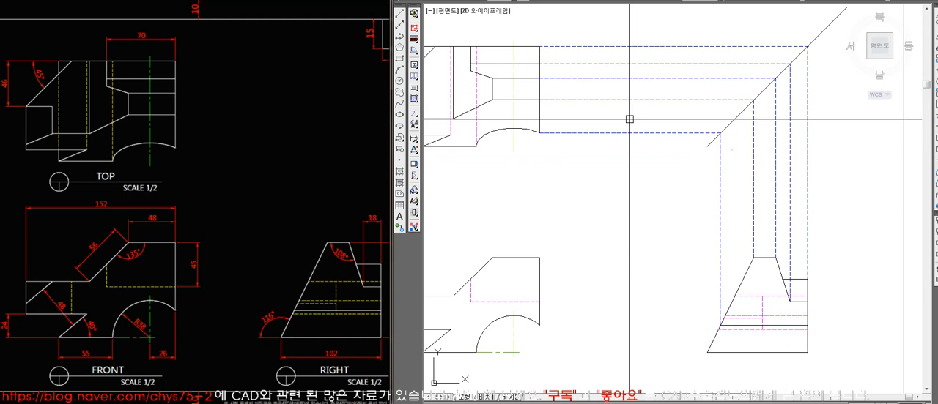
Erase all the projection lines running from the top view via the 45° line to the right view.
click(722, 325)
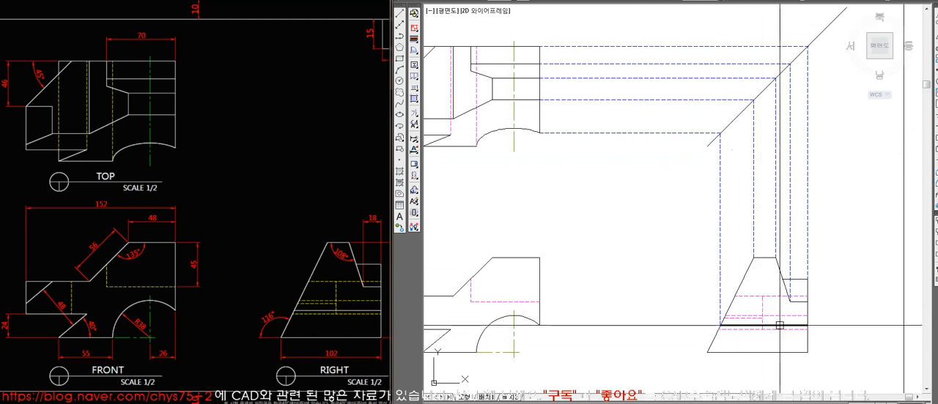
key(Escape)
middle_drag(627, 322, 662, 323)
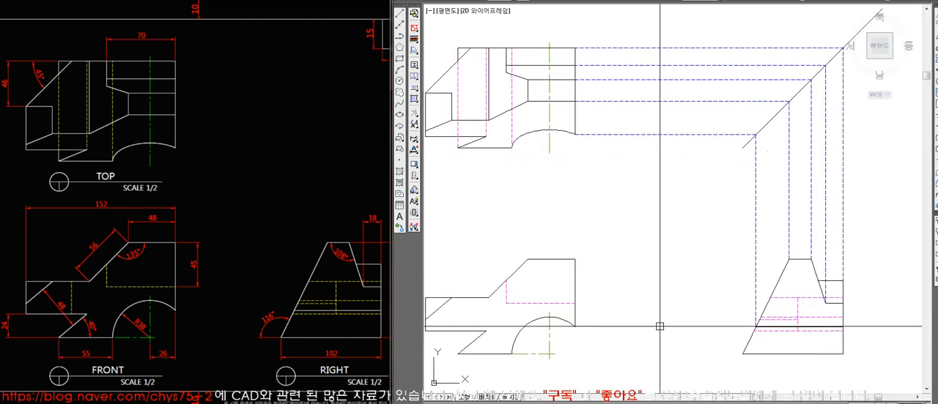
click(868, 221)
click(772, 198)
key(space)
click(696, 188)
click(658, 41)
key(space)
Draw vertical projection lines between the top and front views at the right edge, the slope's upper end and the arc's left end.
middle_drag(672, 267, 692, 262)
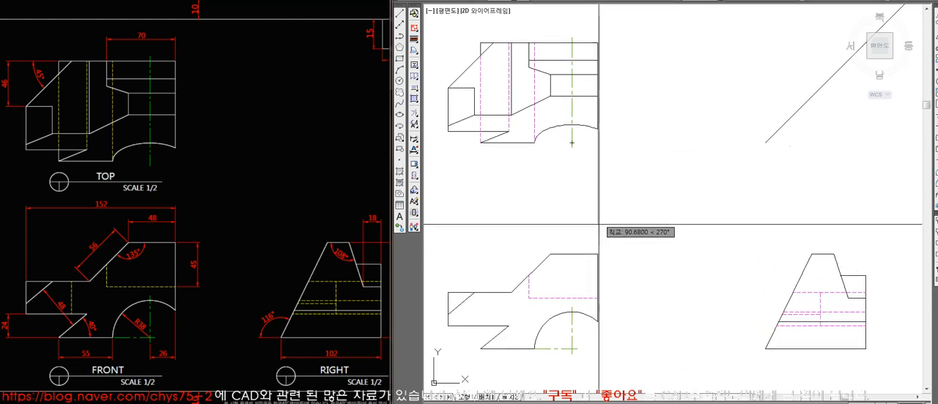
click(550, 254)
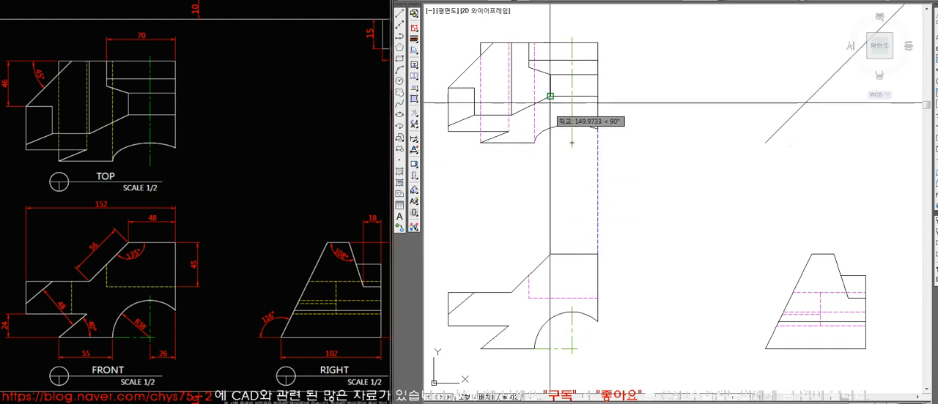
click(534, 143)
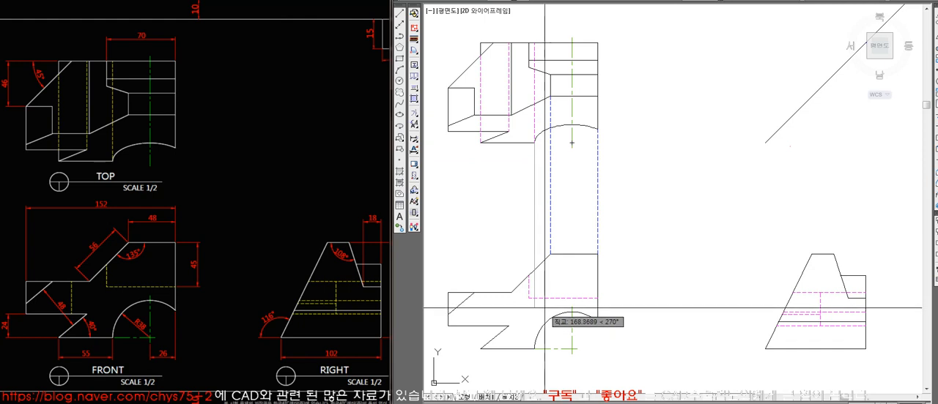
key(Escape)
key(space)
click(534, 143)
click(534, 350)
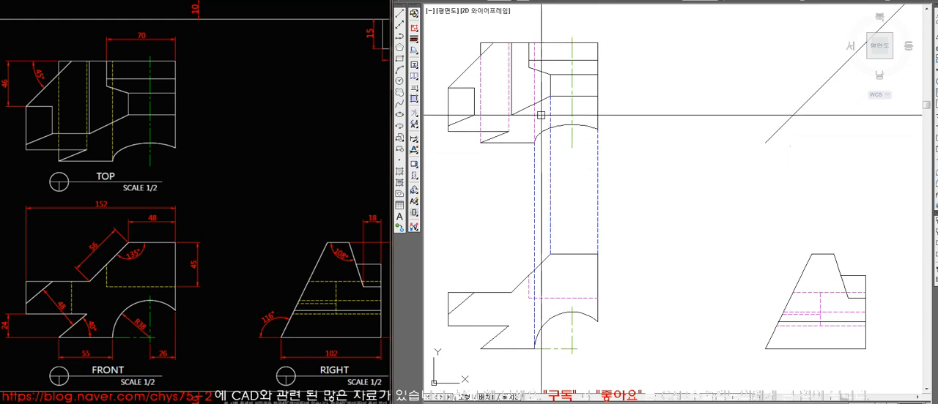
Draw vertical projection lines between the top and front views at the hidden step's left edge, the slope's lower end and the left facet's corner.
key(space)
click(529, 68)
click(529, 275)
key(space)
key(space)
click(511, 115)
click(511, 291)
key(space)
key(space)
click(474, 293)
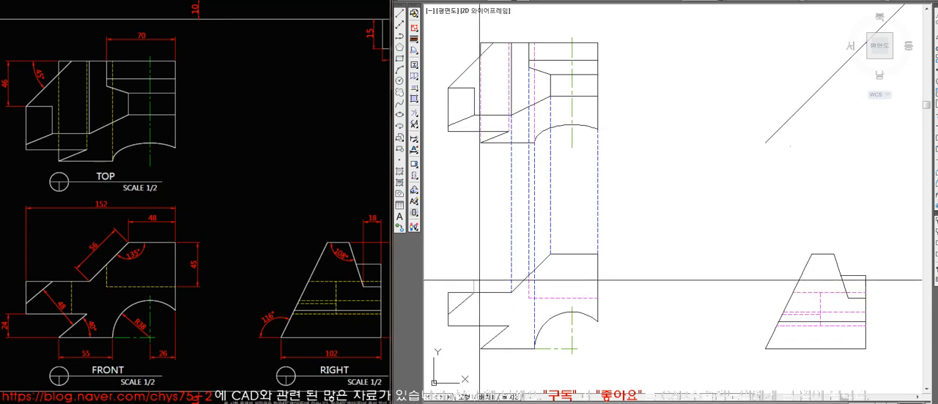
click(474, 115)
key(space)
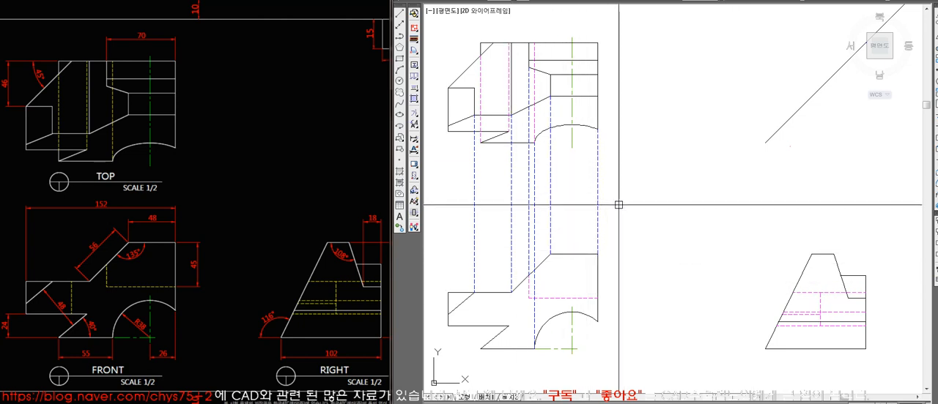
Erase the vertical projection lines between the top and front views and try to trim at the top view's lower-left notch.
drag(472, 208, 485, 210)
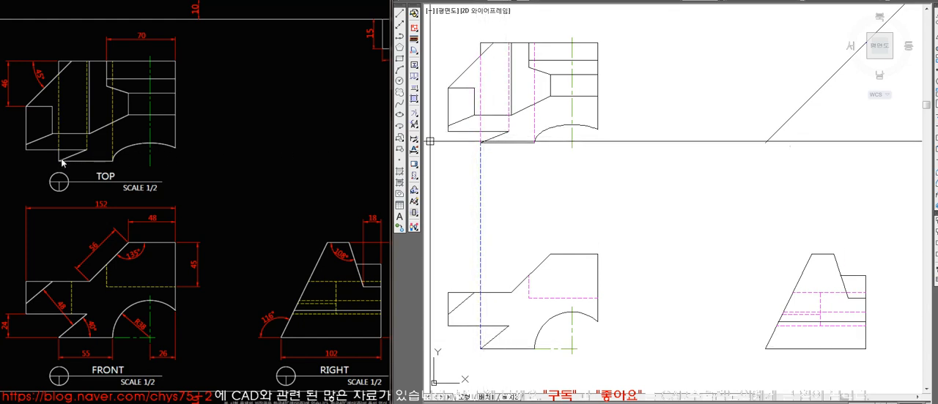
key(Delete)
click(488, 133)
text(tr)
key(space)
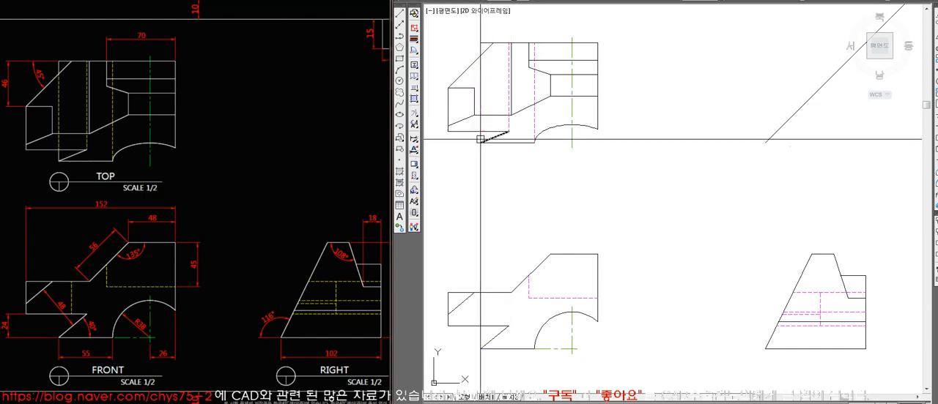
click(469, 158)
key(space)
text(l)
key(space)
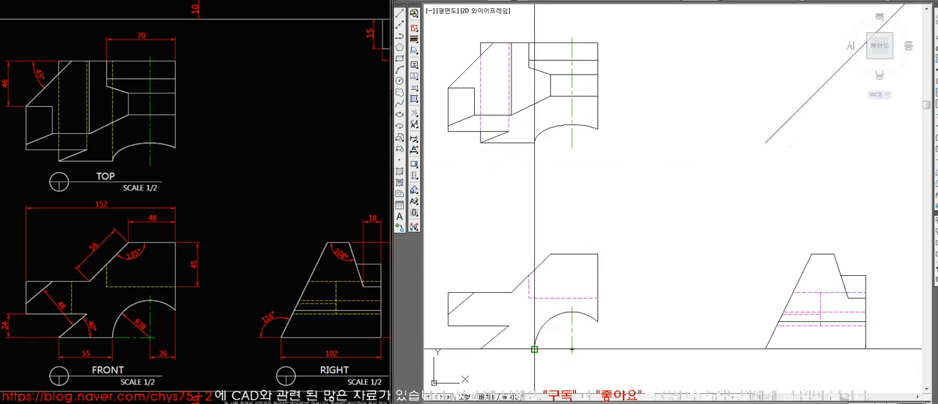
click(508, 326)
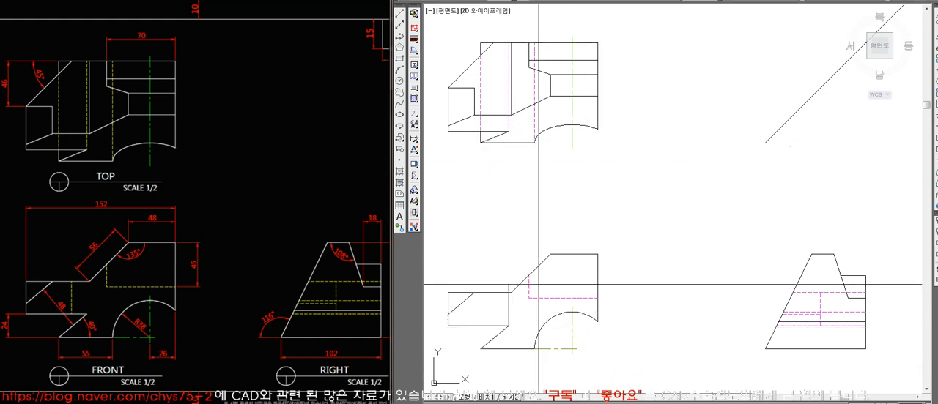
key(Escape)
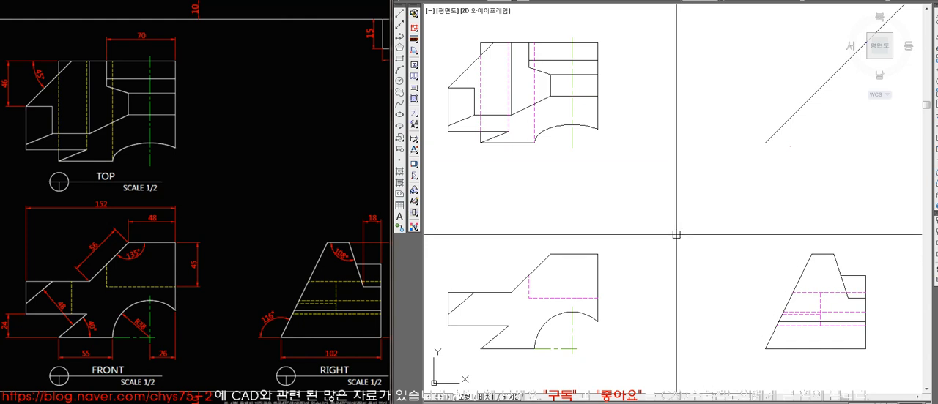
Look at the dimensioned reference sheet and show the complete drawing with its border in the enlarged CAD window.
key(alt+Tab)
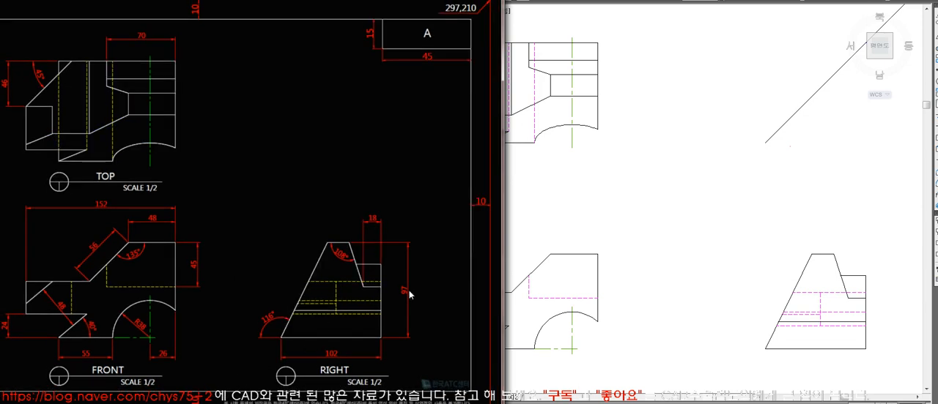
click(532, 274)
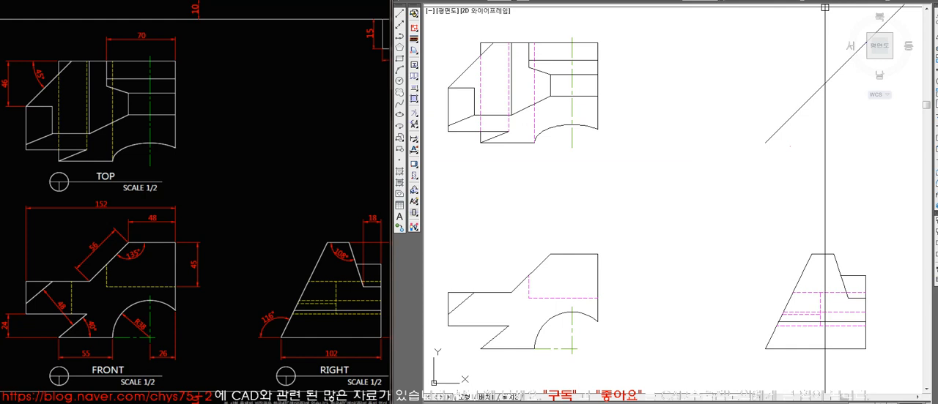
click(825, 3)
scroll(546, 141, down, 1)
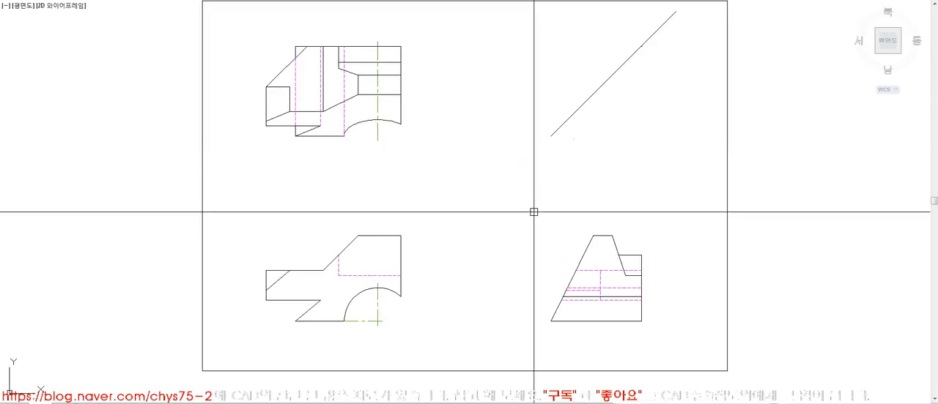
middle_drag(527, 177, 529, 191)
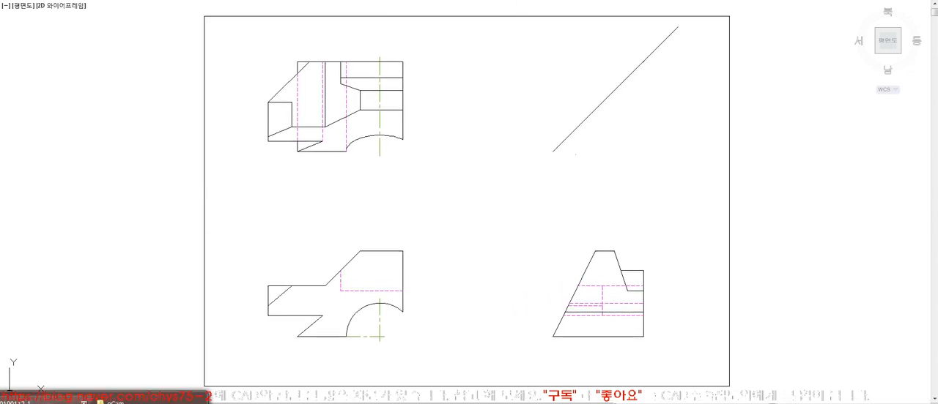
Switch to File Explorer, browse to ATC > 2급기출문제(2019) > 0112-1 and open the isometric wireframe image of the part.
click(46, 401)
click(349, 223)
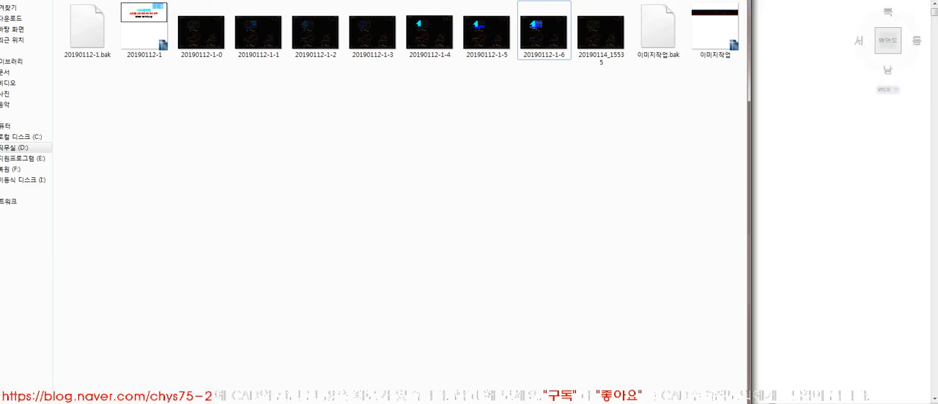
click(123, 0)
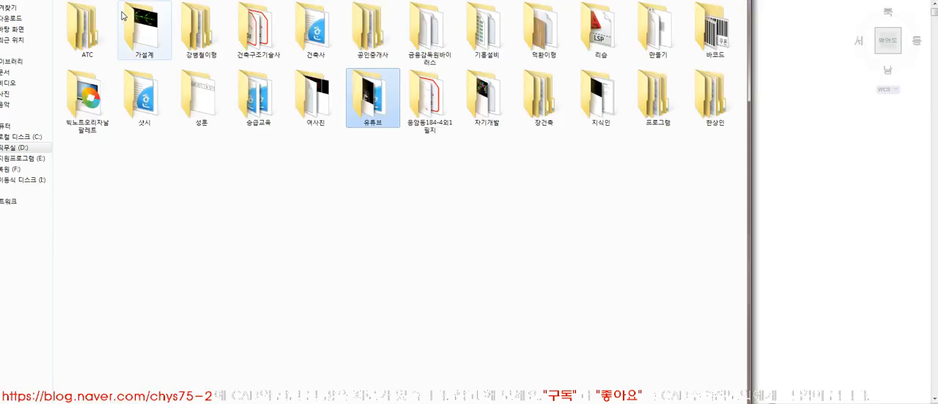
double_click(95, 36)
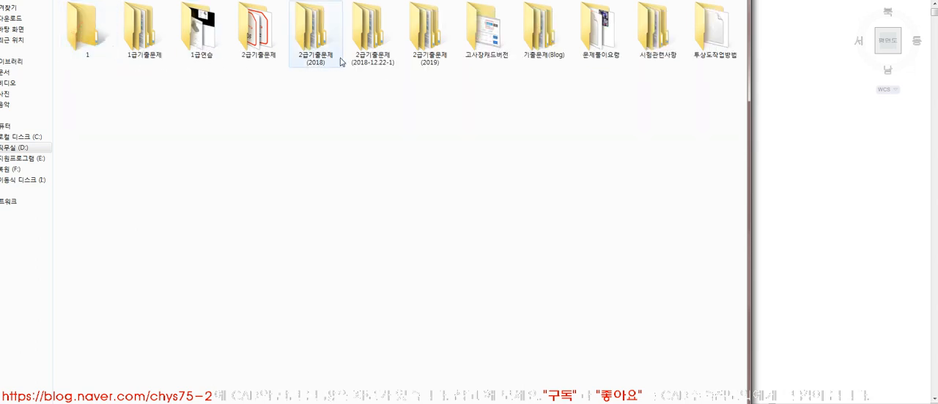
double_click(431, 46)
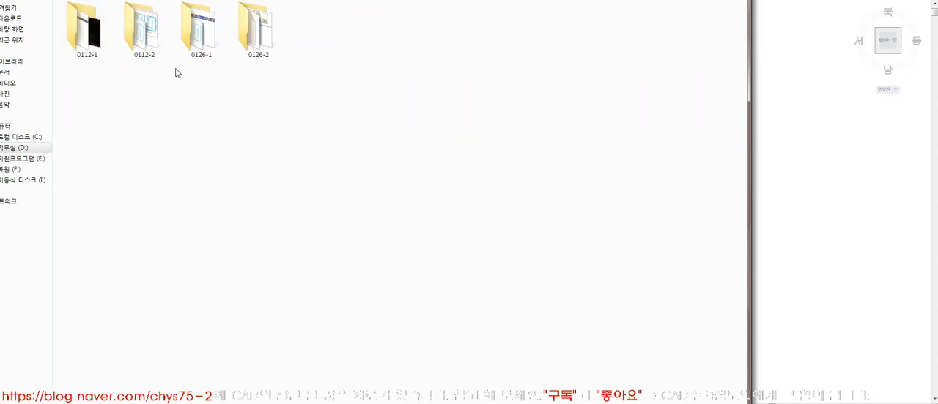
double_click(84, 37)
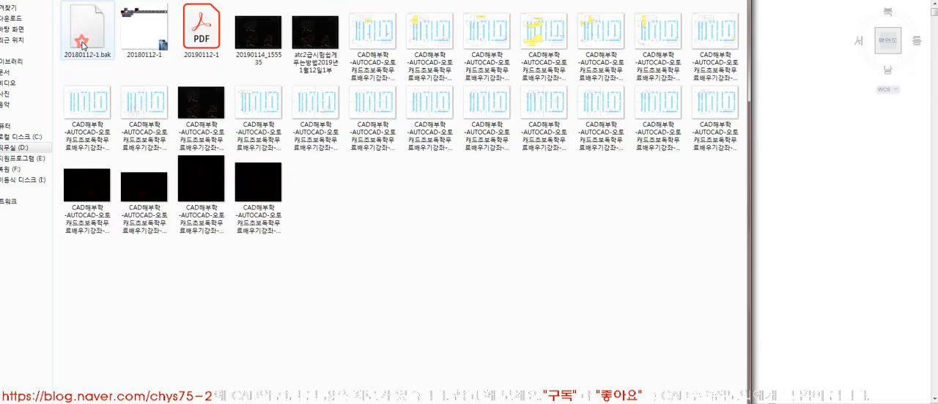
click(44, 0)
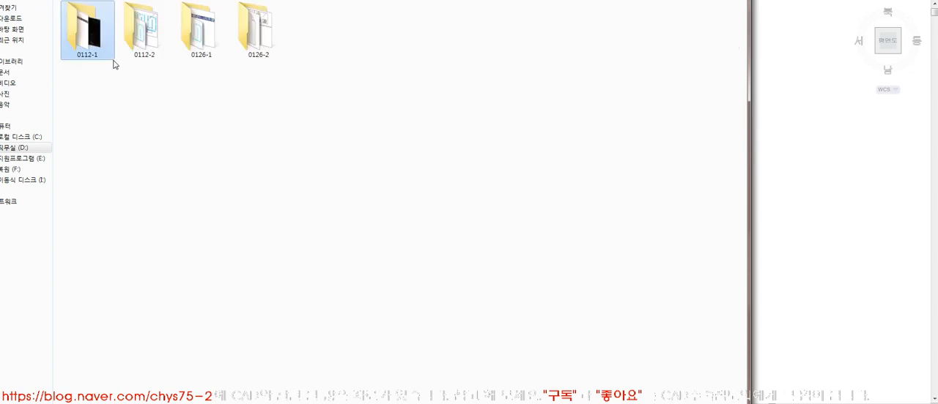
double_click(97, 45)
click(476, 260)
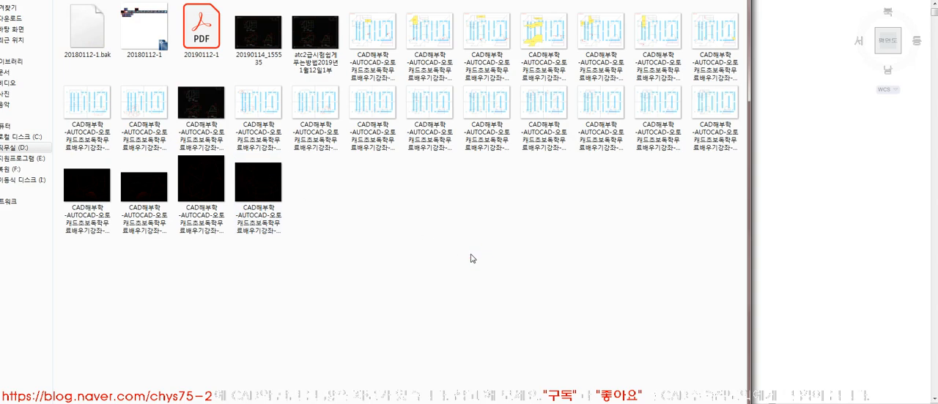
double_click(92, 194)
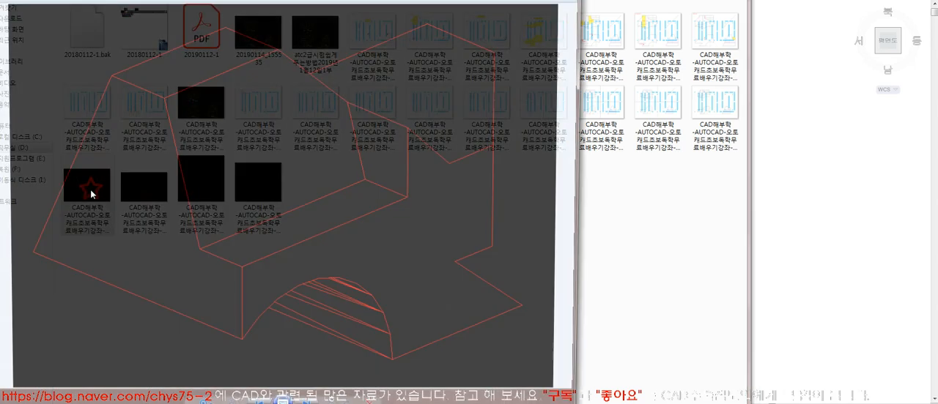
Compare the finished three-view solution image and the dimensioned reference sheet with the drawing, and bring back the isometric wireframe image.
key(alt+Tab)
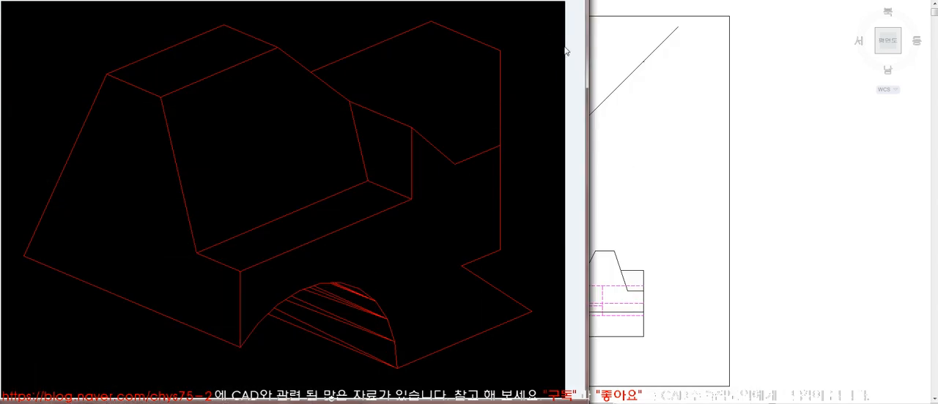
key(Right)
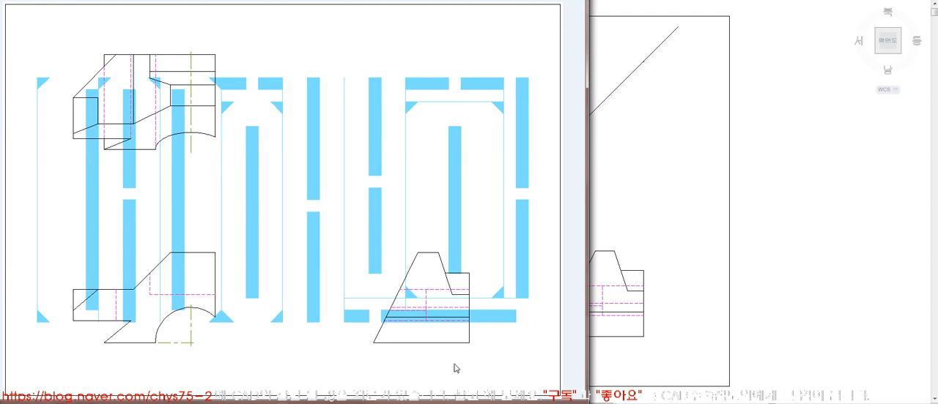
click(649, 236)
mouse_move(120, 403)
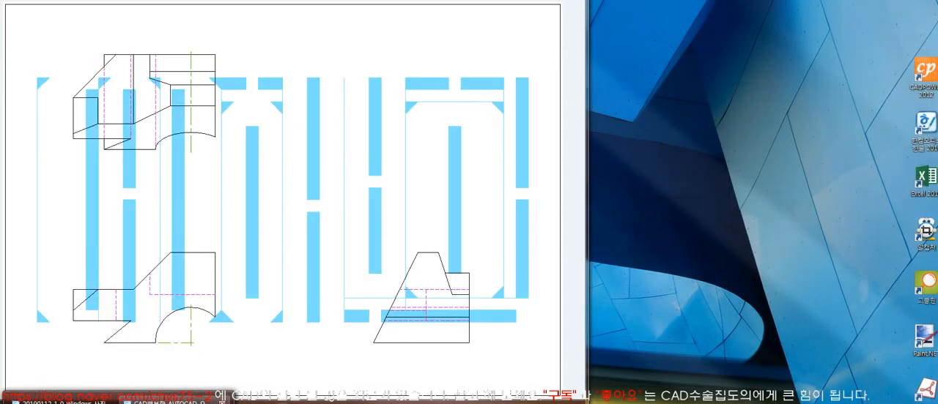
click(63, 402)
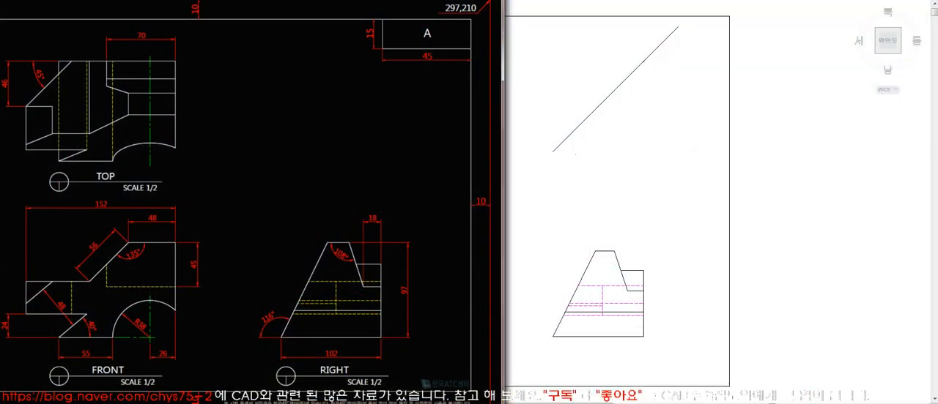
click(120, 403)
click(174, 402)
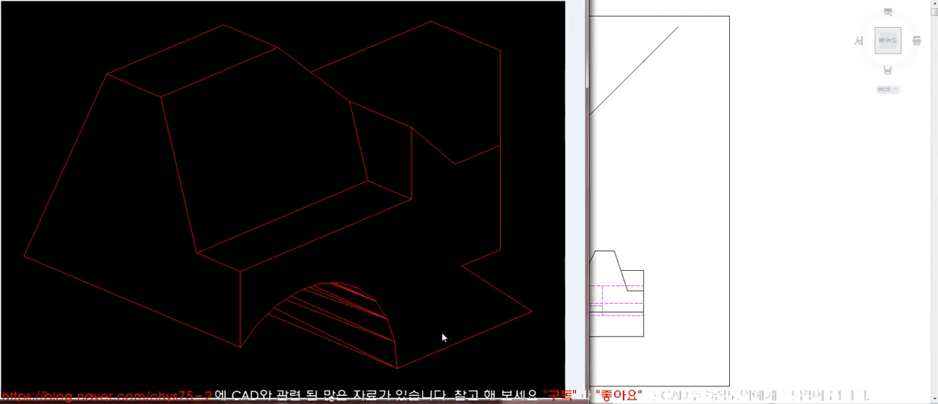
Examine the part's isometric wireframe images from the different directions, close the image viewer and return to the drawing.
key(Right)
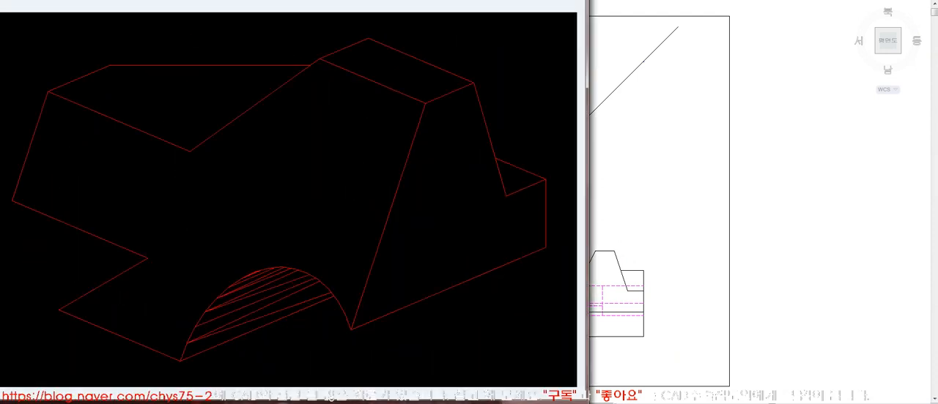
key(Right)
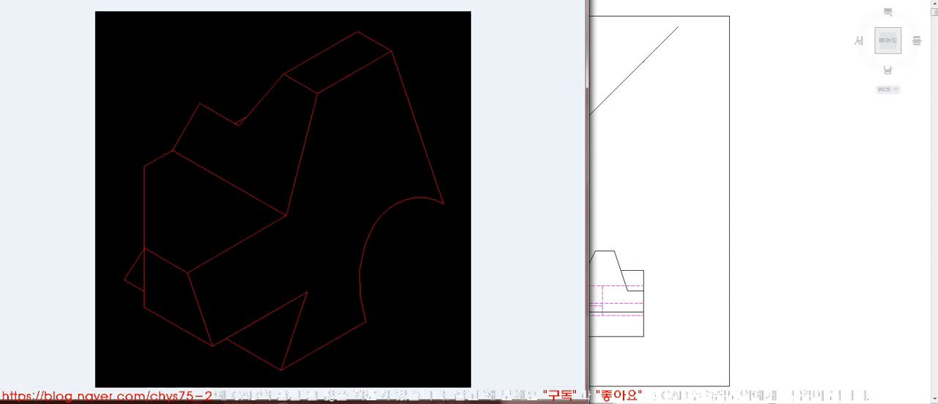
key(Right)
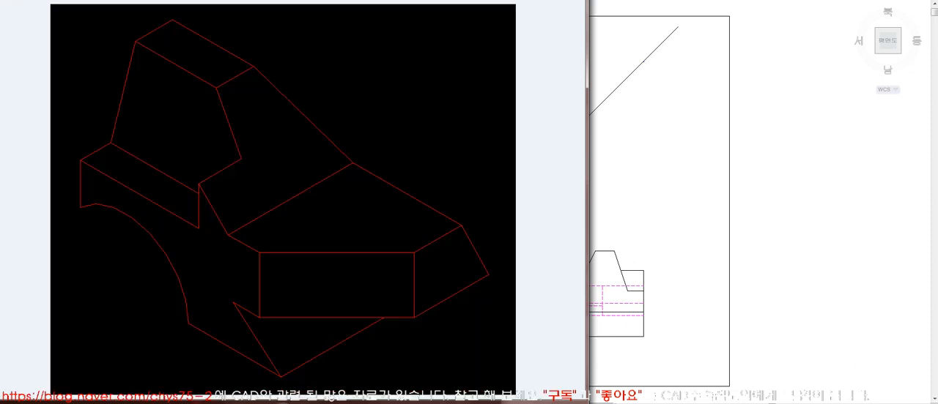
key(Right)
key(Right)
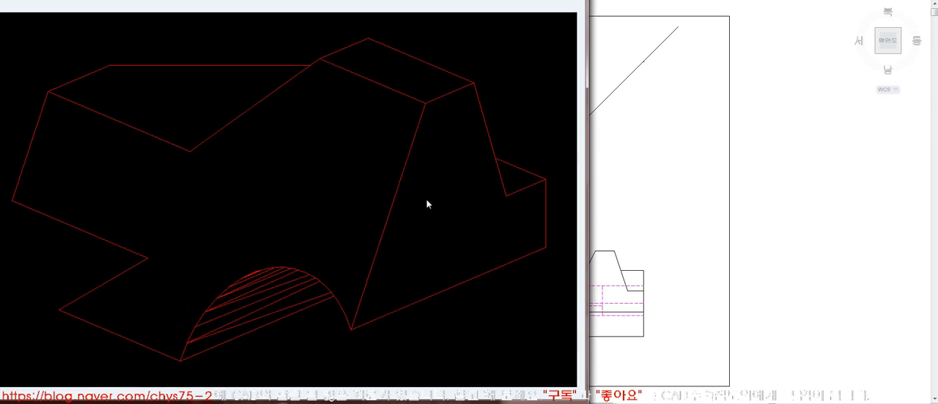
click(573, 0)
click(683, 217)
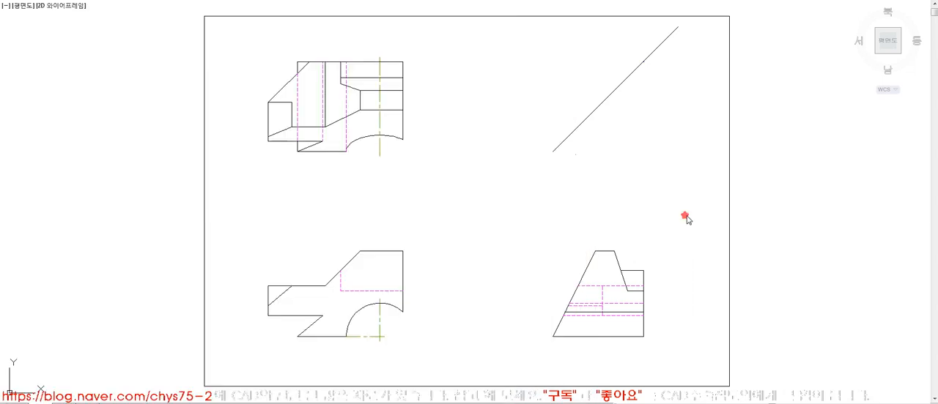